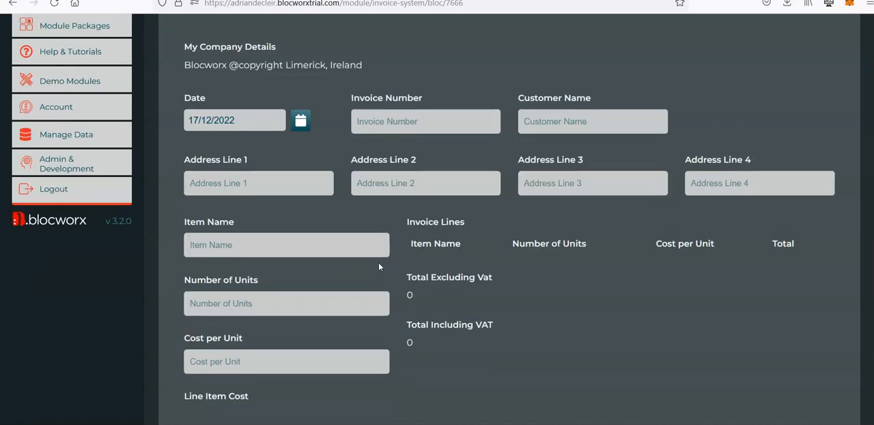
scroll(379, 266, down, 1)
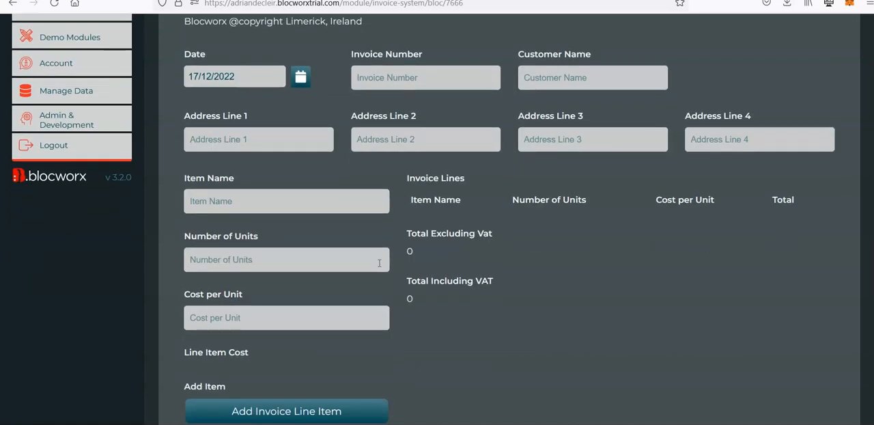
Examine the Generate Invoice form's company, customer, address, line item and total fields
scroll(379, 263, up, 1)
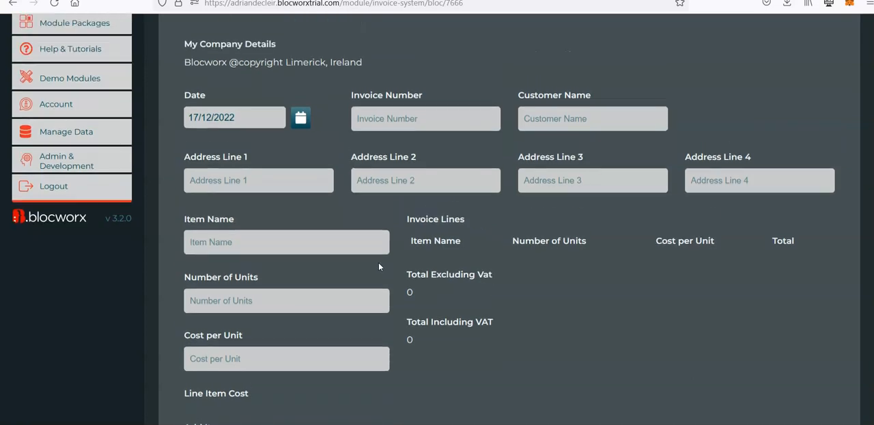
scroll(379, 265, up, 2)
click(387, 277)
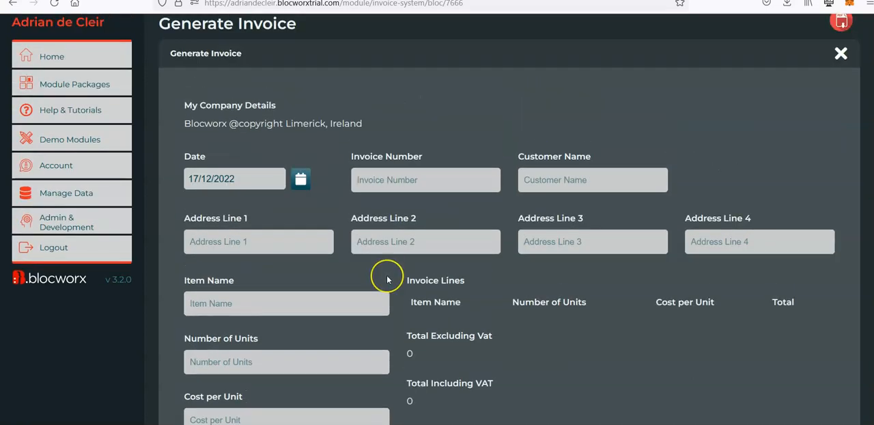
click(393, 292)
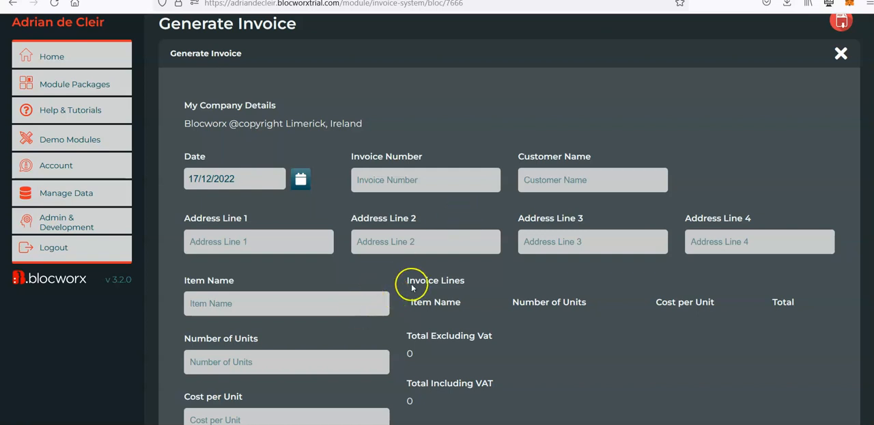
scroll(408, 287, down, 5)
scroll(407, 281, up, 6)
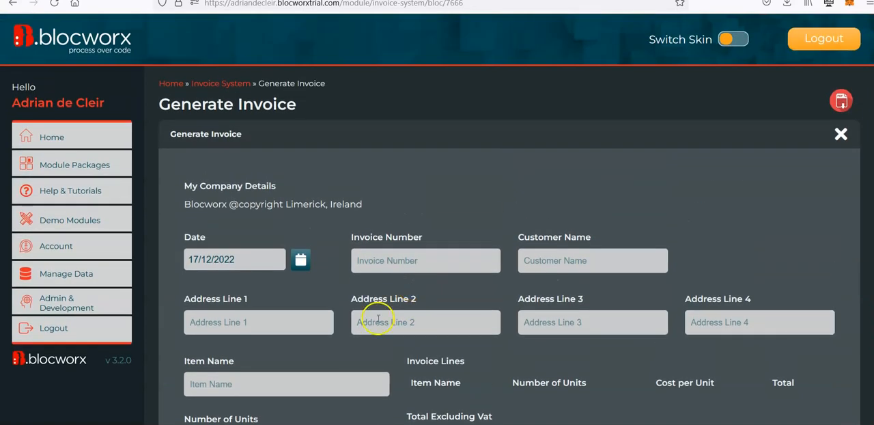
scroll(377, 317, down, 5)
scroll(376, 321, up, 5)
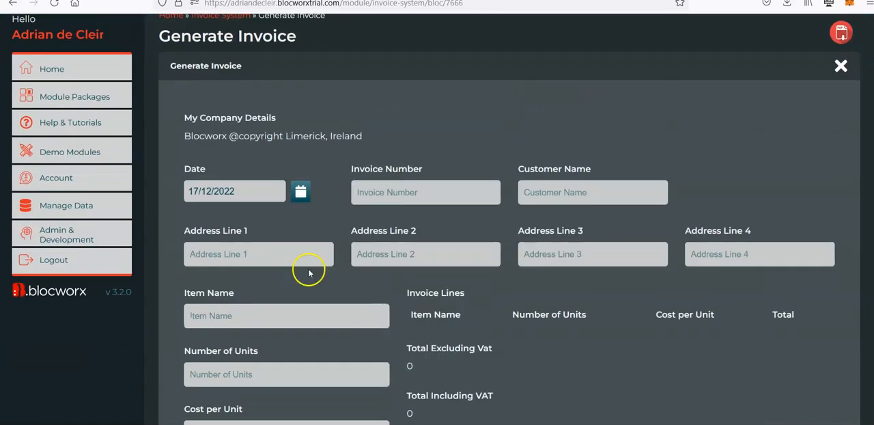
Switch the Generate Invoice bloc to edit mode and accept editing it despite its live data
scroll(386, 361, down, 15)
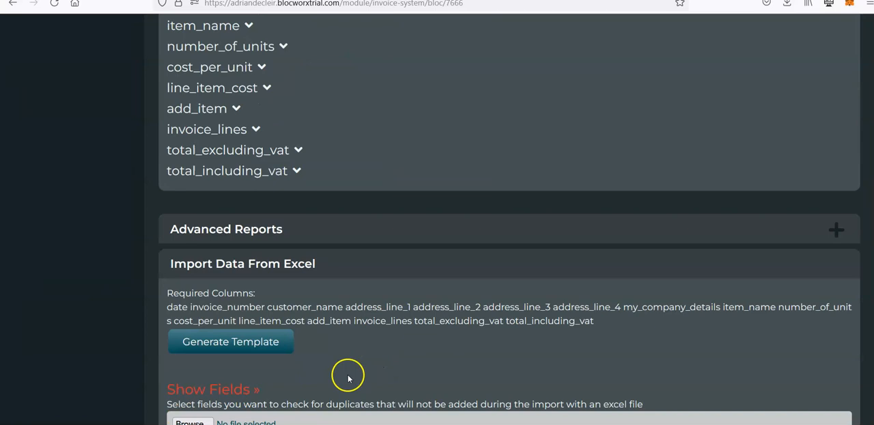
scroll(364, 399, down, 2)
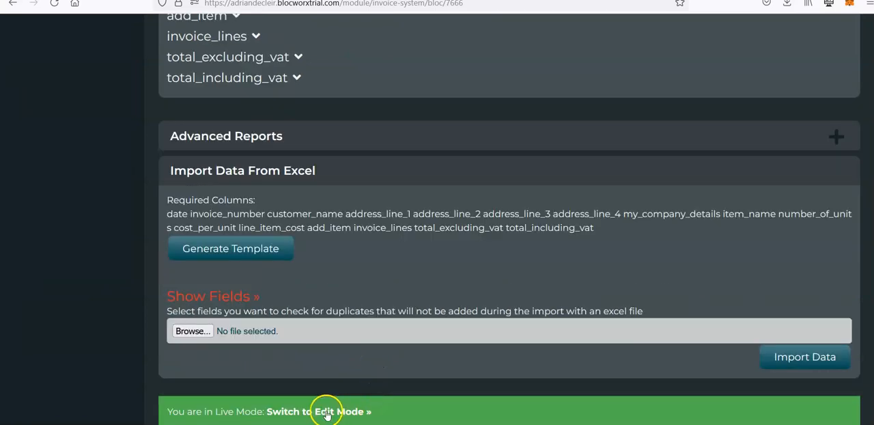
click(326, 411)
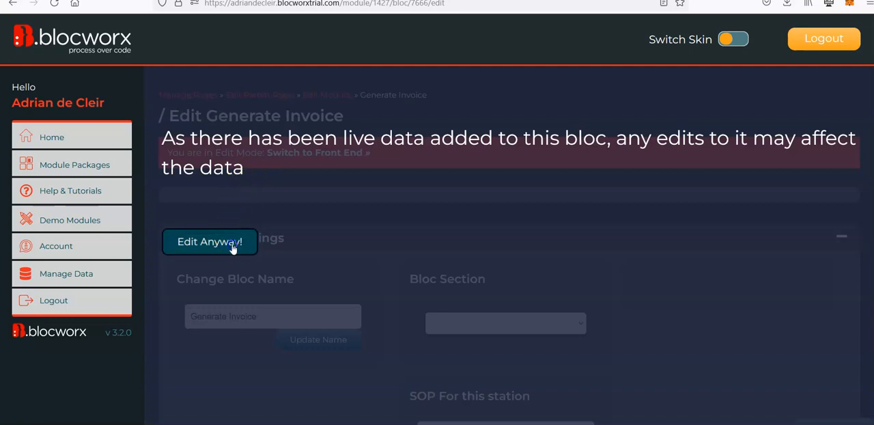
click(232, 244)
Add a Date/Time Selector field named Due Date, set to Just Date, to the form column containing the Date field
scroll(164, 362, down, 3)
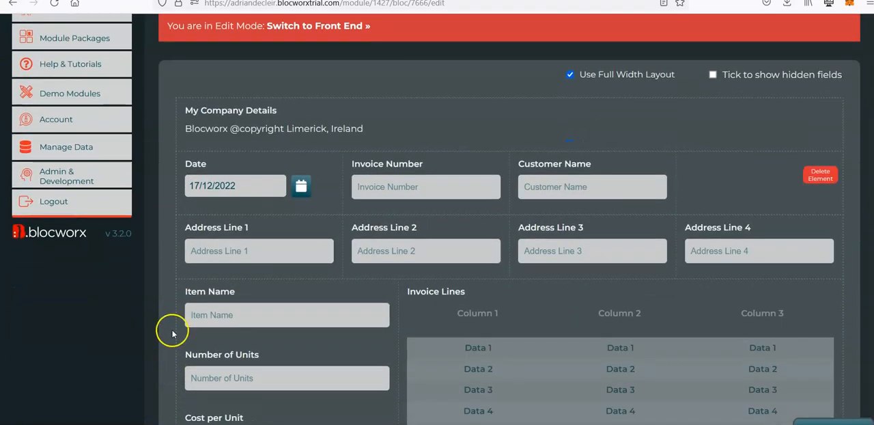
mouse_move(184, 217)
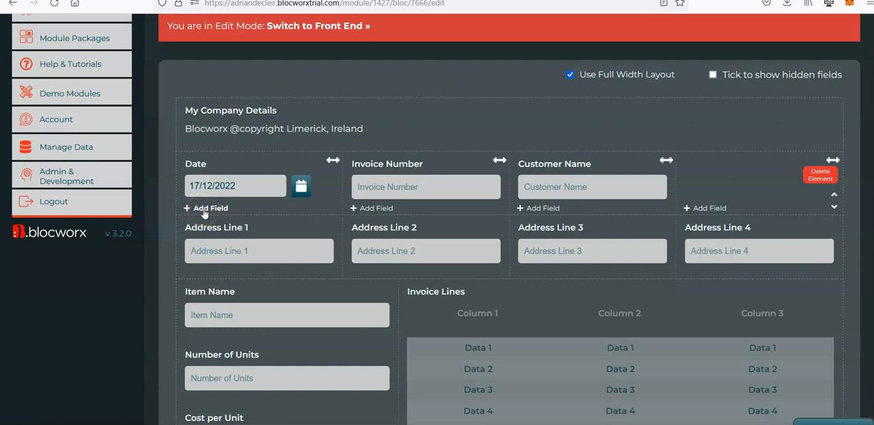
click(203, 209)
click(800, 65)
scroll(468, 79, up, 3)
scroll(379, 89, up, 1)
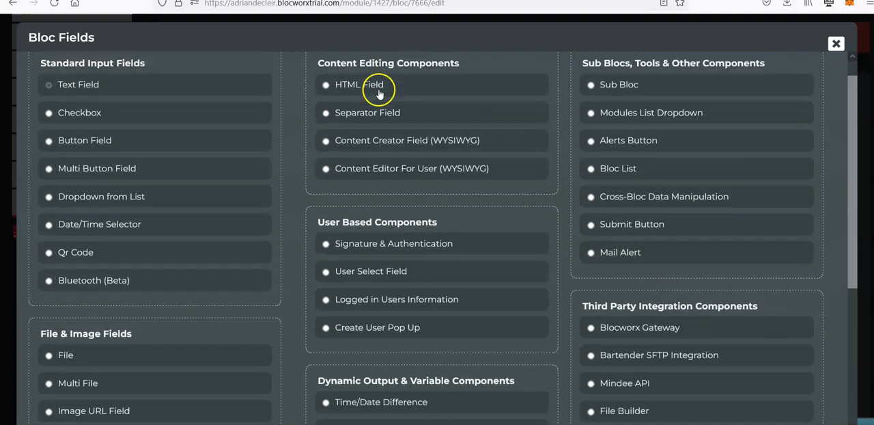
click(123, 252)
click(128, 106)
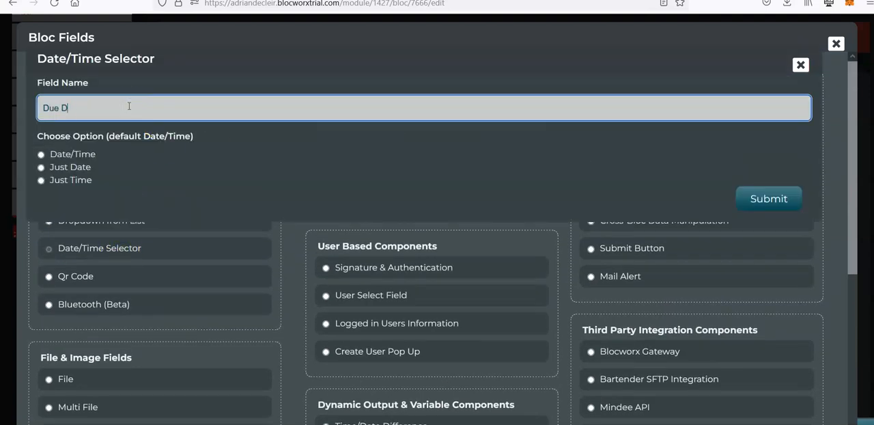
click(77, 168)
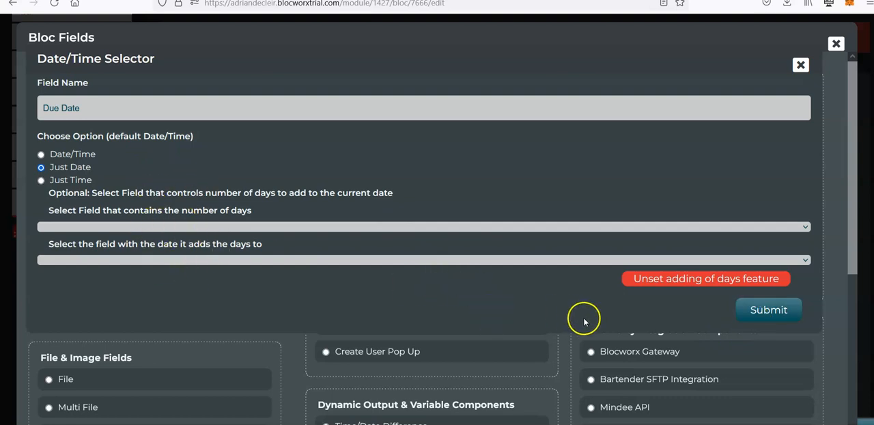
click(763, 311)
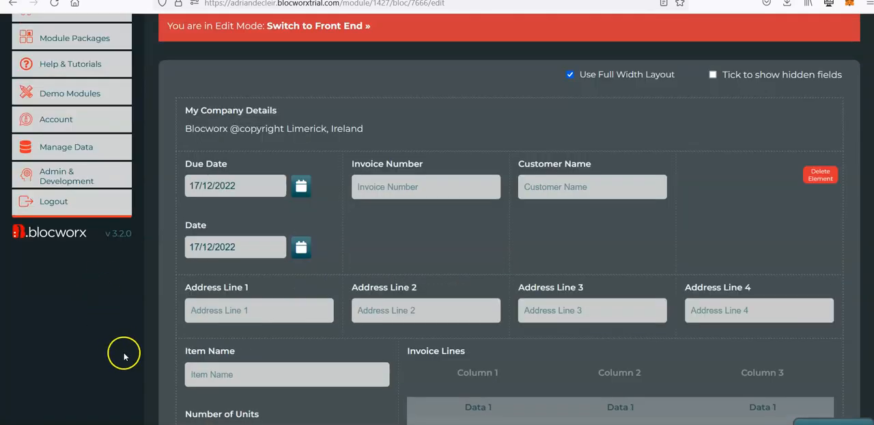
Add a Plain Data Field named Number of Days Required to Pay with default value 30 to the Date column
scroll(121, 350, down, 1)
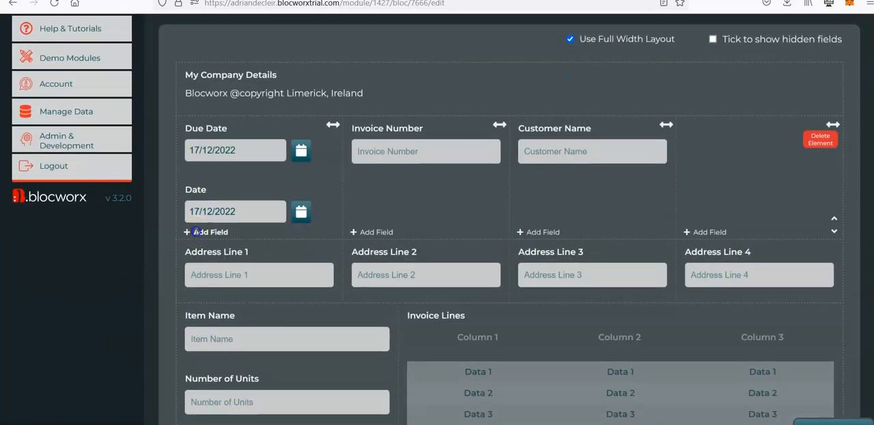
click(196, 232)
click(804, 63)
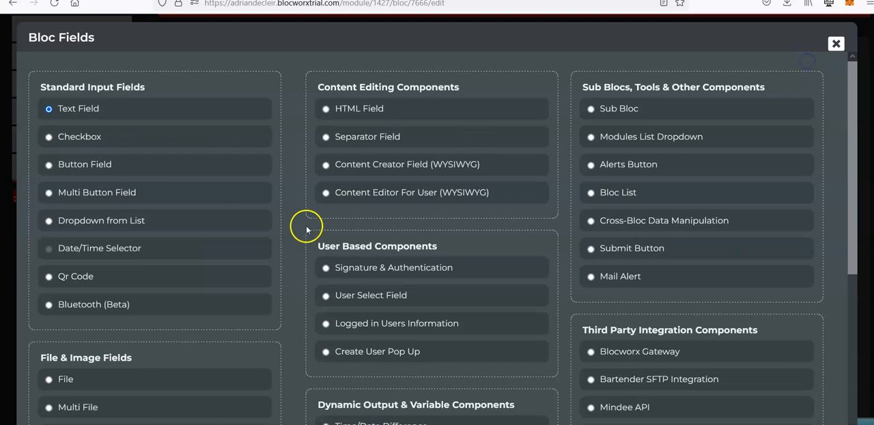
scroll(444, 306, down, 5)
click(369, 229)
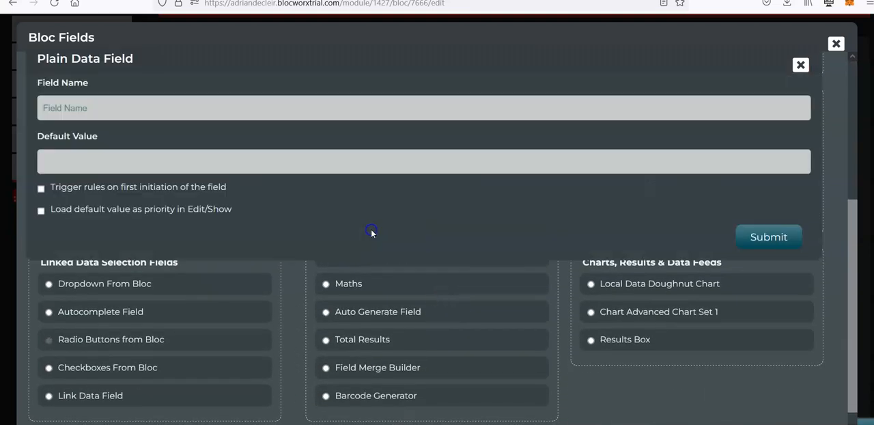
click(191, 109)
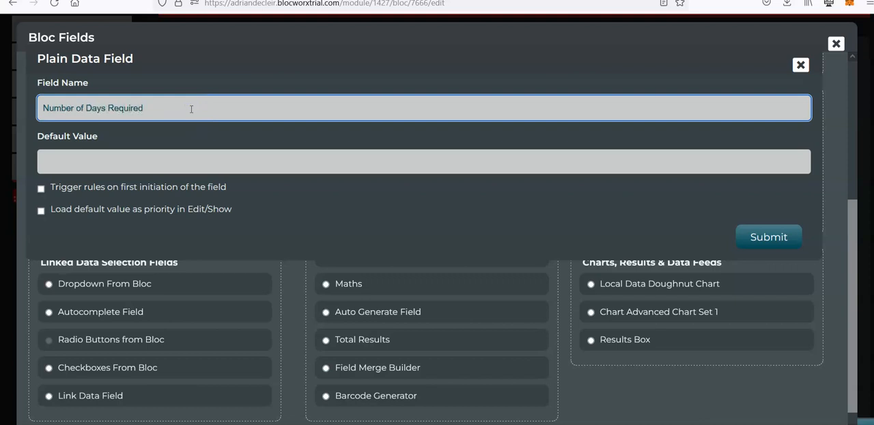
click(162, 162)
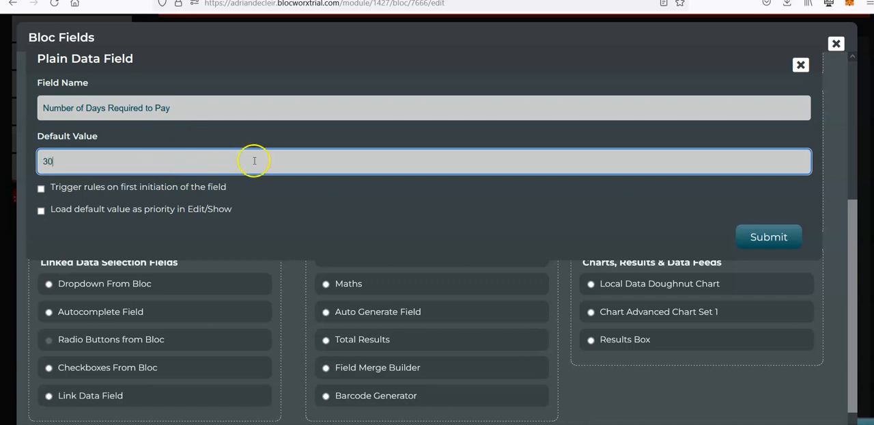
click(745, 236)
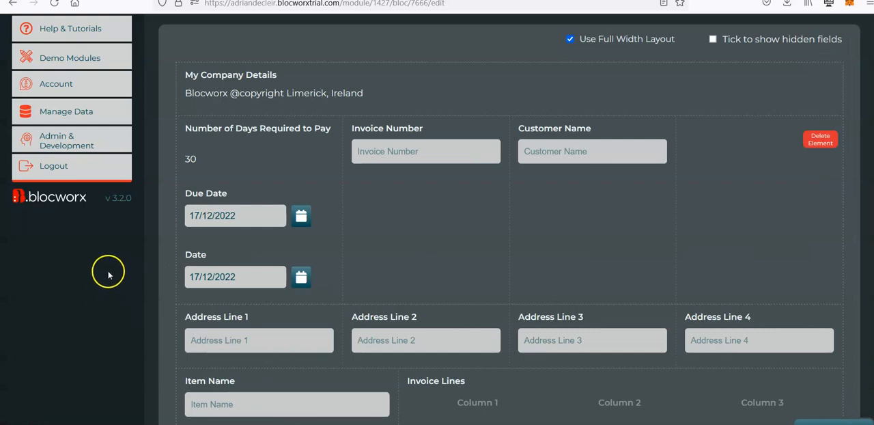
Reorder the first column's fields to Date, Due Date and Number of Days Required to Pay
scroll(120, 267, down, 1)
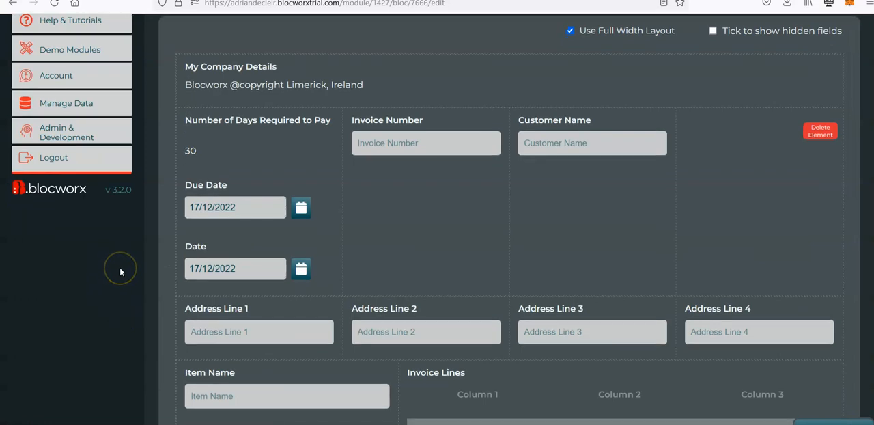
mouse_move(198, 253)
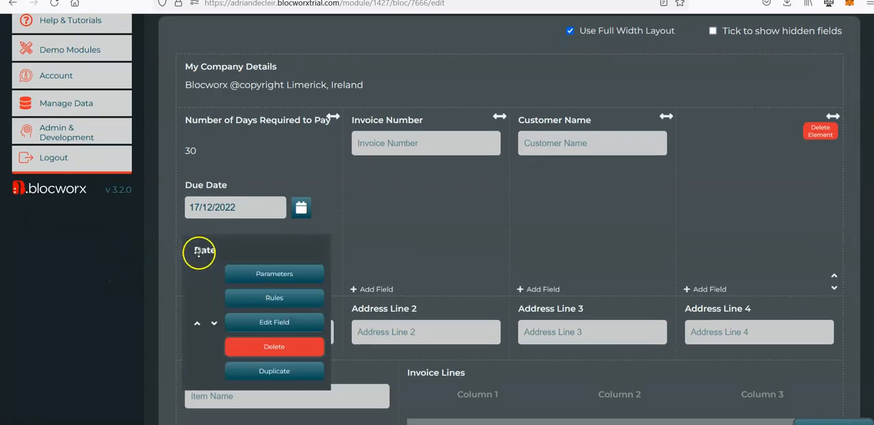
click(197, 325)
mouse_move(187, 216)
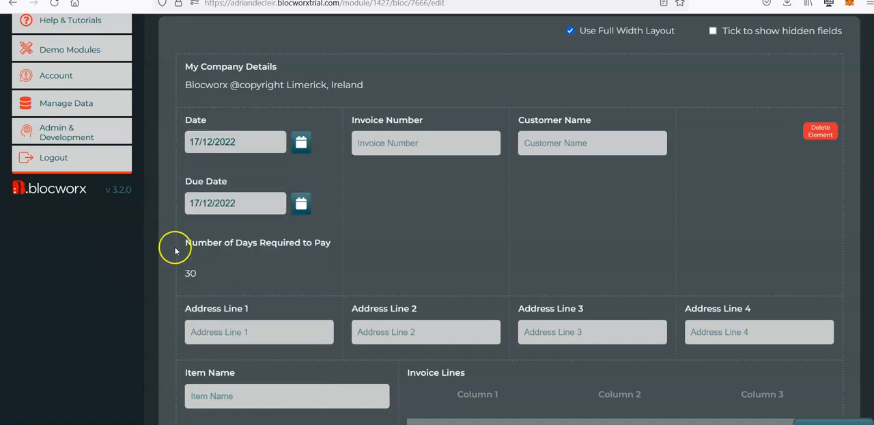
Set the Number of Days Required to Pay field to be visually hidden in the form but remain functional
click(246, 280)
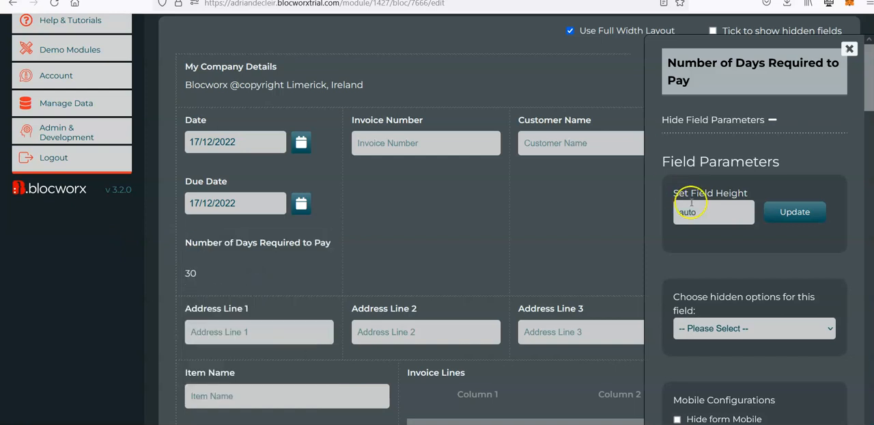
scroll(755, 294, down, 5)
scroll(755, 293, down, 5)
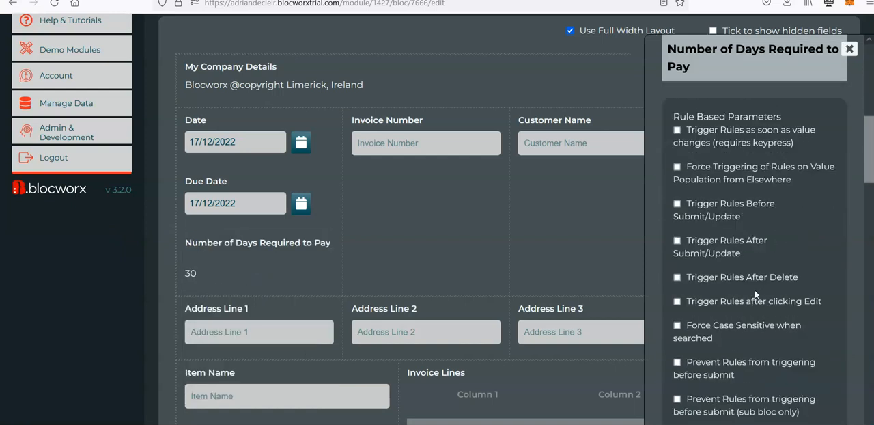
scroll(755, 293, up, 4)
click(730, 198)
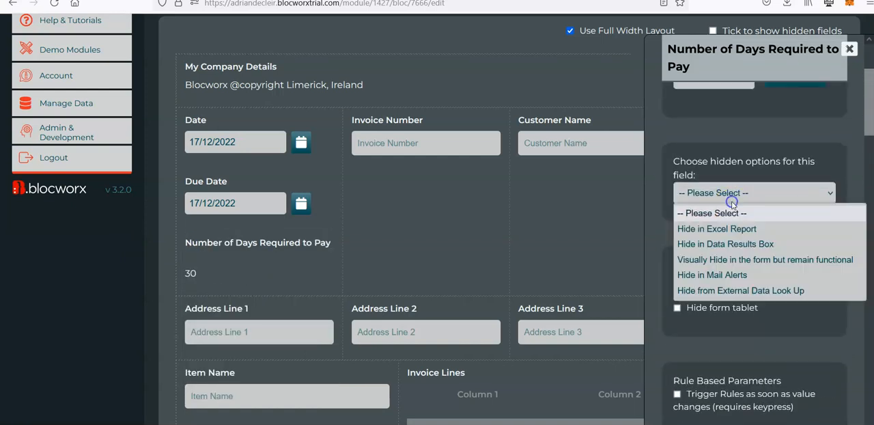
click(721, 260)
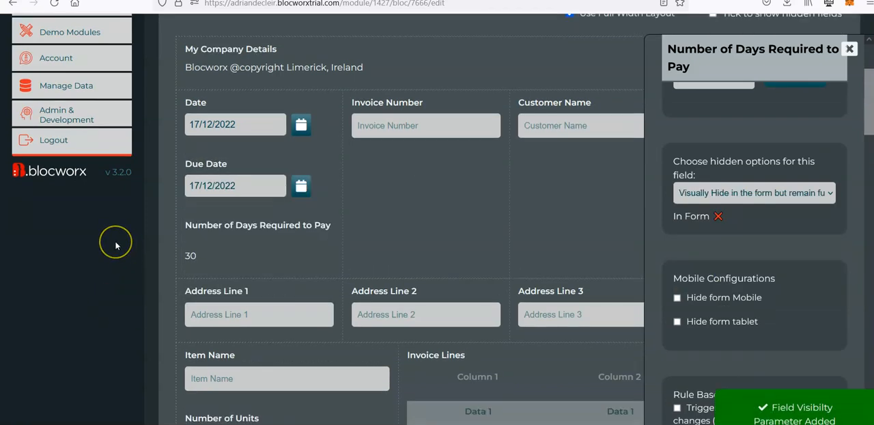
Edit the Due Date field to add the days from Number of Days Required to Pay to the Date field
mouse_move(189, 212)
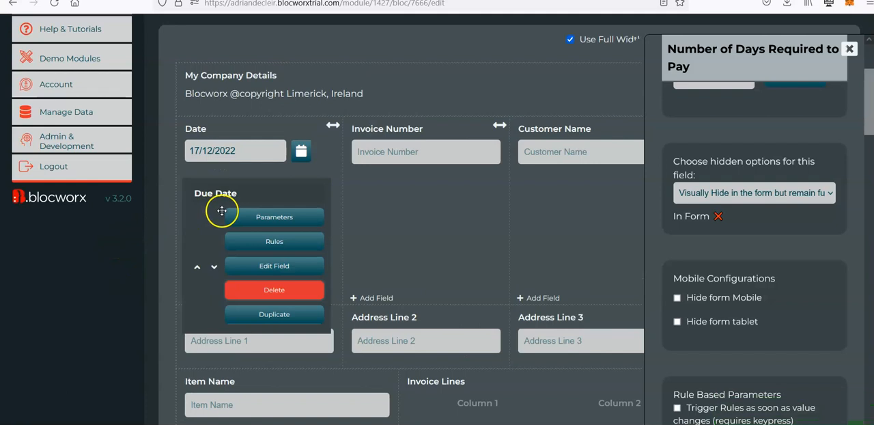
click(281, 269)
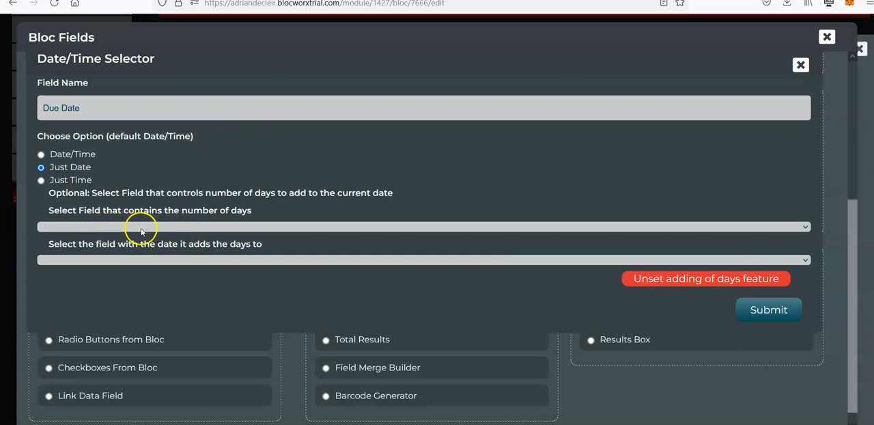
click(164, 228)
scroll(164, 300, down, 2)
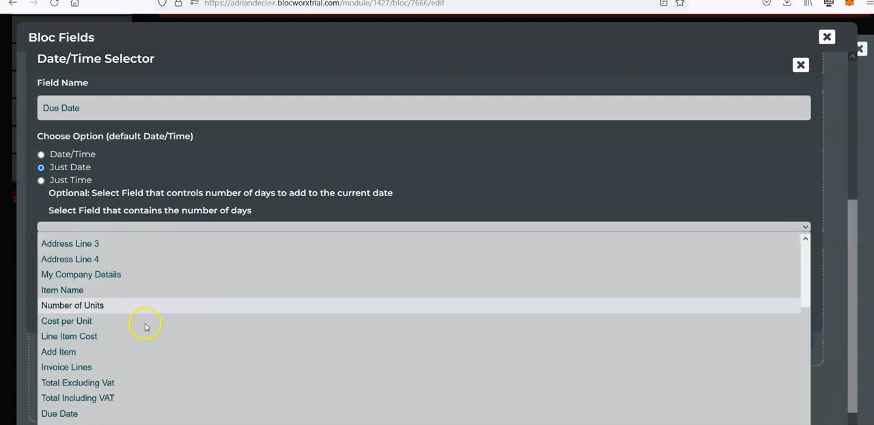
click(166, 423)
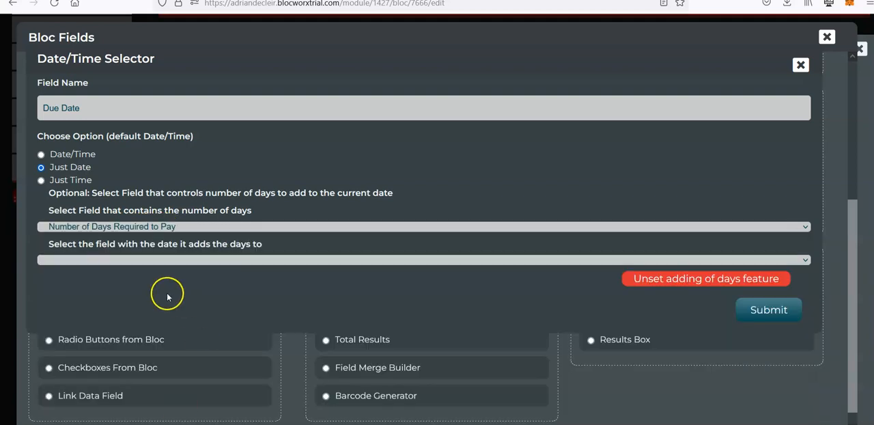
click(120, 261)
click(120, 262)
click(121, 261)
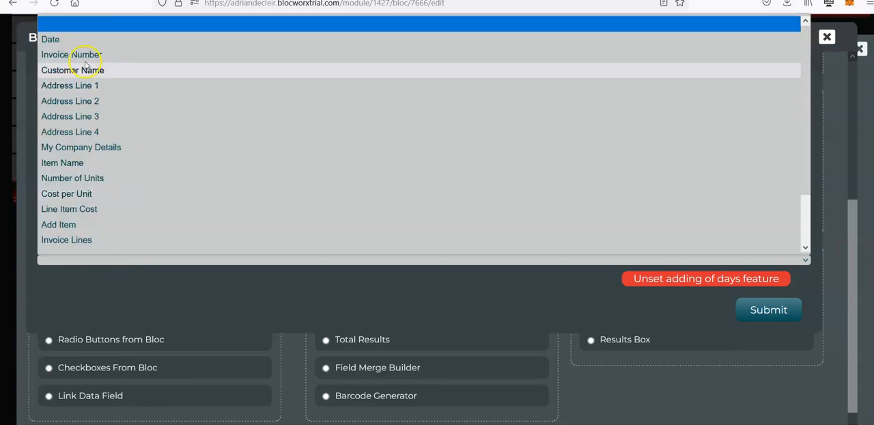
click(65, 38)
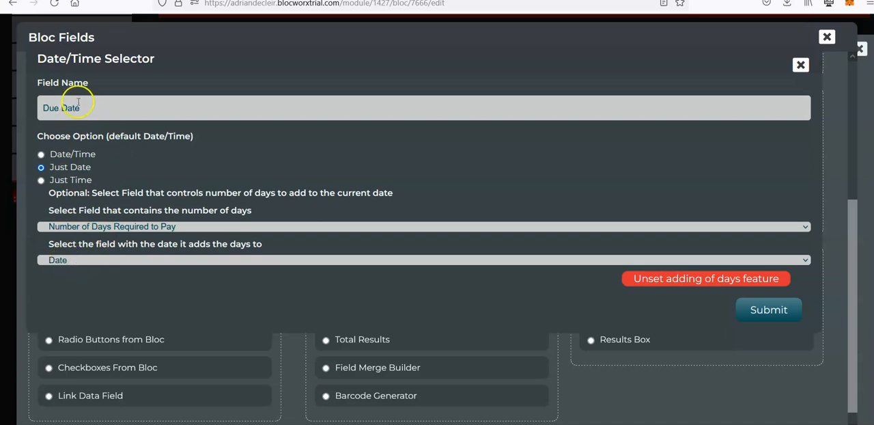
click(770, 309)
scroll(156, 263, up, 3)
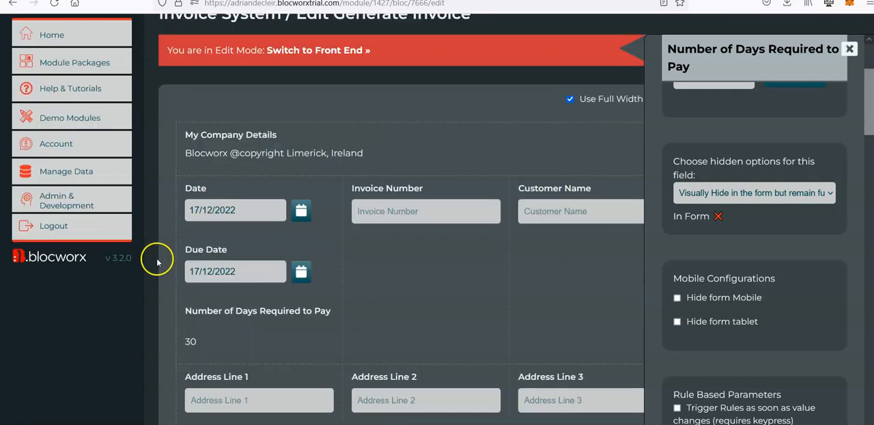
Switch the Generate Invoice form to the front end and test the due date calculation with Date set to 08/12/2022
click(323, 135)
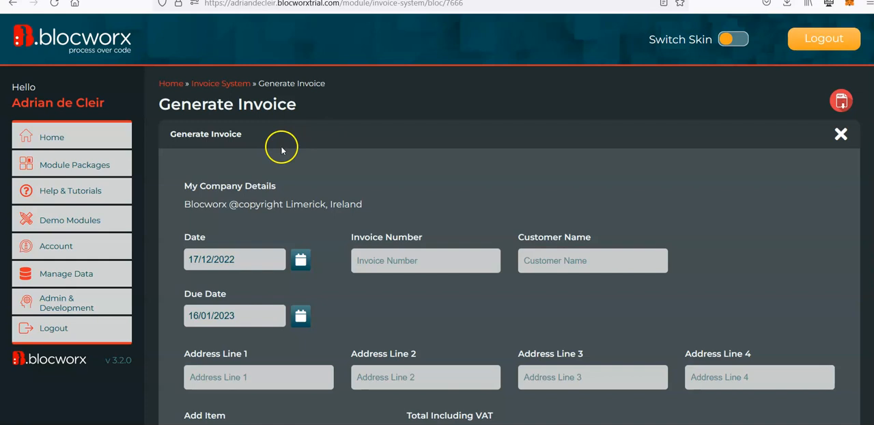
scroll(220, 154, down, 1)
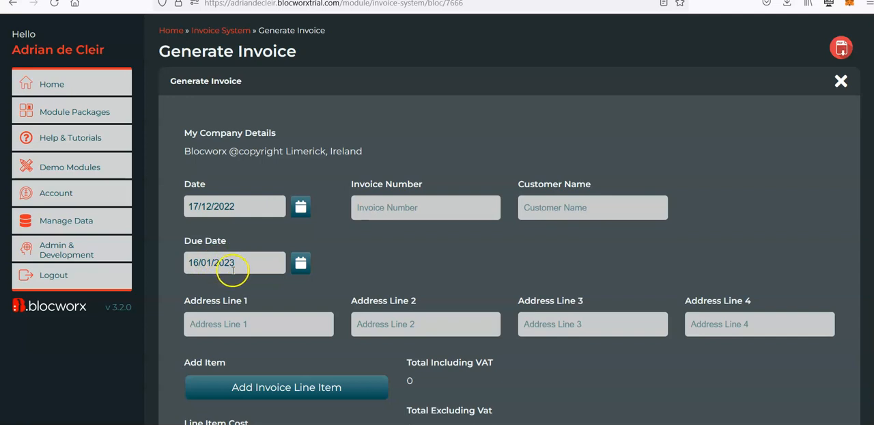
scroll(293, 229, up, 1)
click(301, 238)
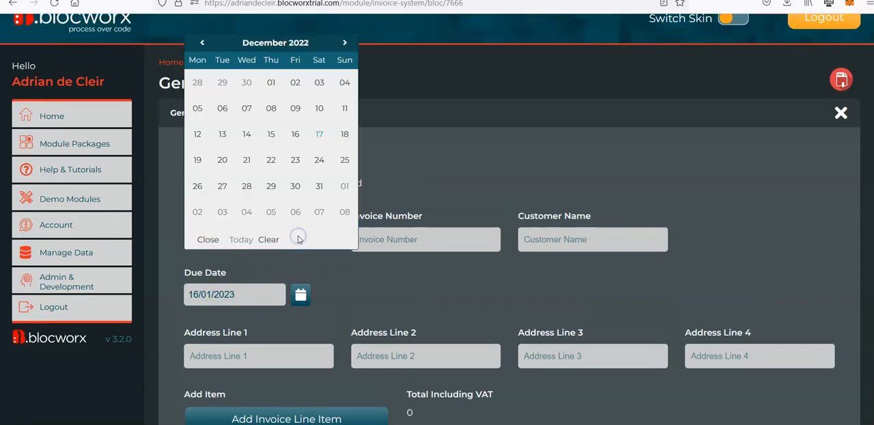
click(272, 109)
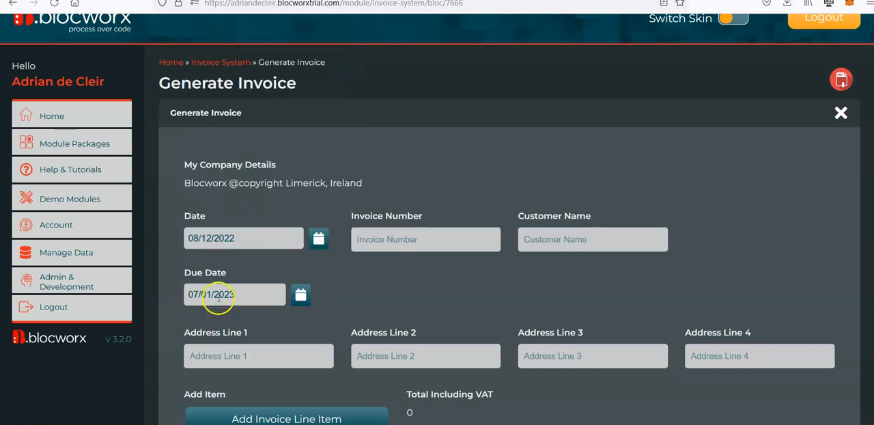
Override the Due Date with 21/01/2023 and change the Date to 22/12/2022 to test recalculation
click(301, 294)
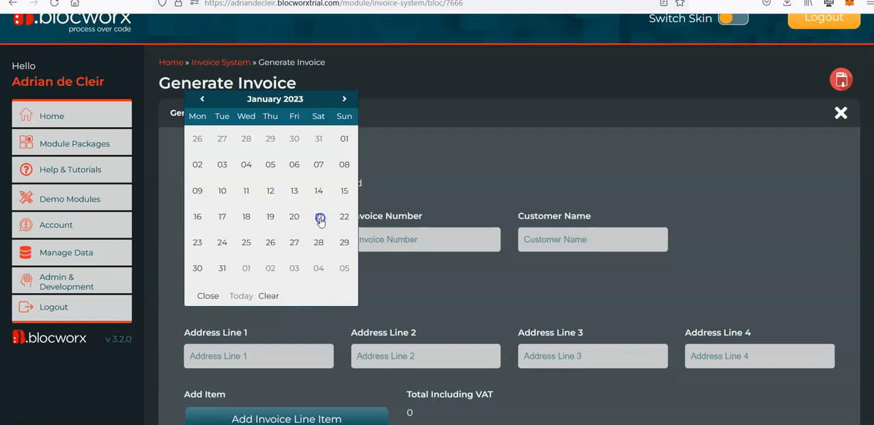
click(319, 217)
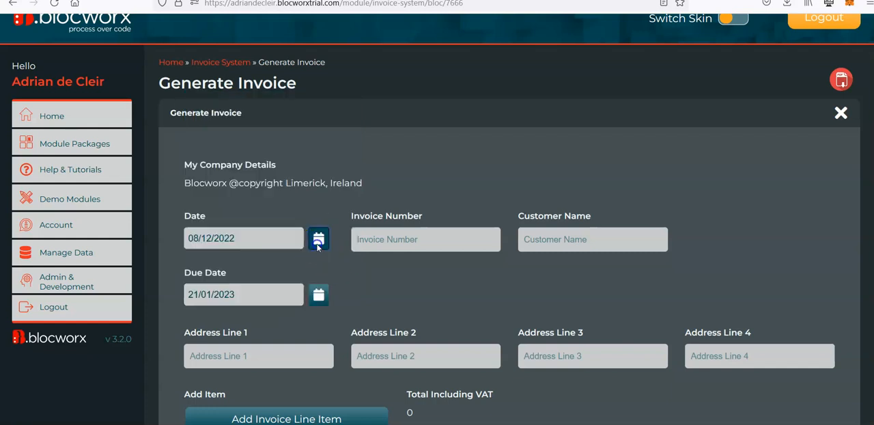
click(318, 240)
click(270, 160)
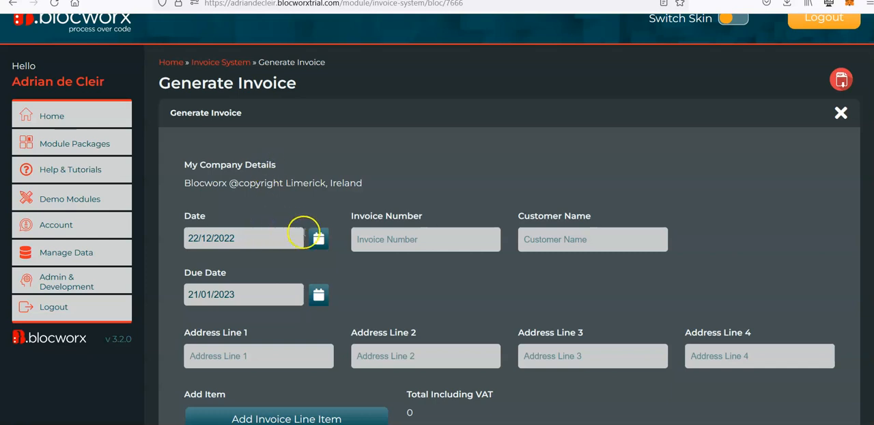
Set the Date to 05/12/2022 and check the Due Date on the live form
click(316, 239)
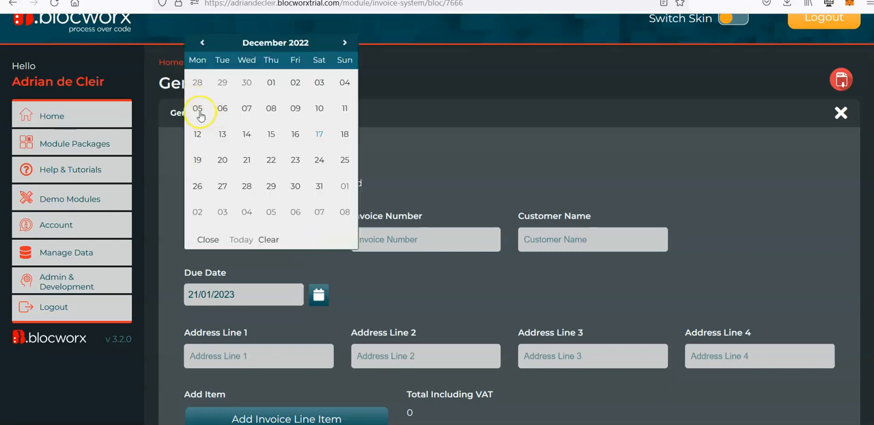
click(198, 110)
scroll(204, 219, down, 1)
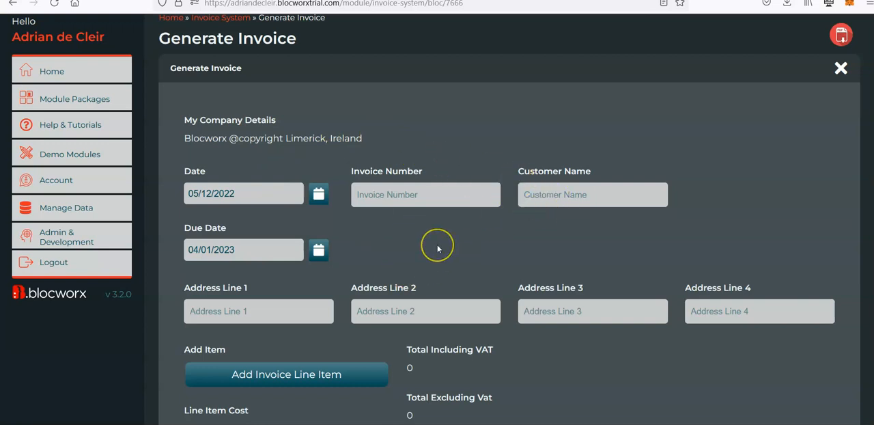
scroll(437, 246, down, 1)
scroll(437, 243, up, 1)
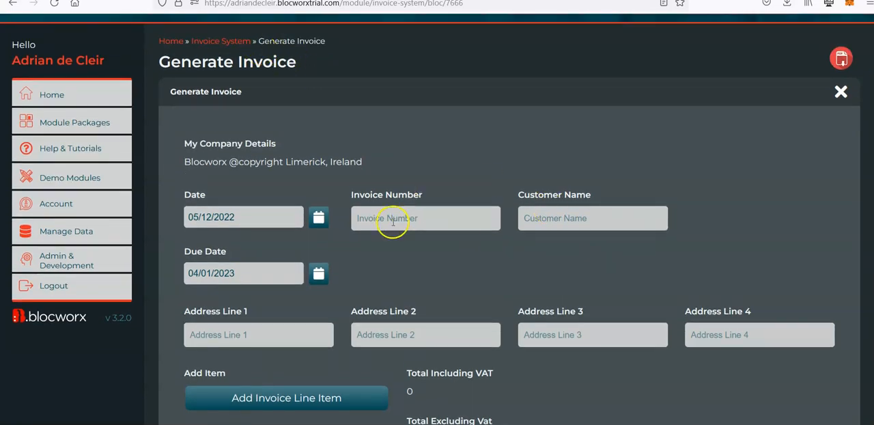
Reopen Generate Invoice from the Invoice System module and open it for editing despite its live data
click(236, 46)
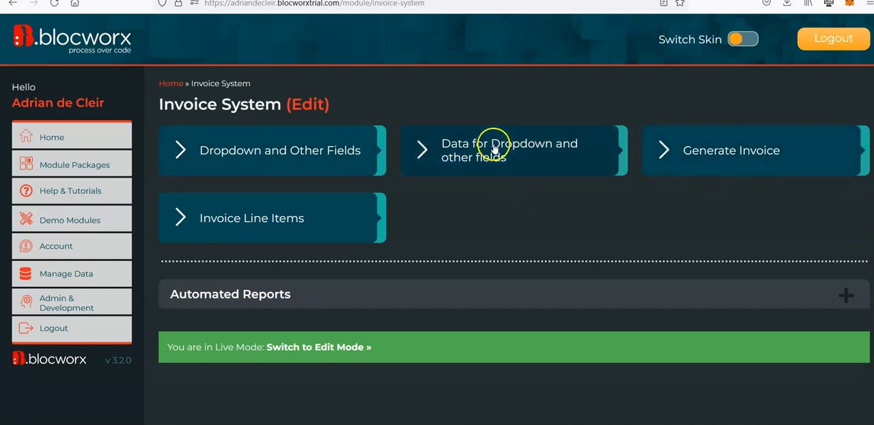
click(725, 159)
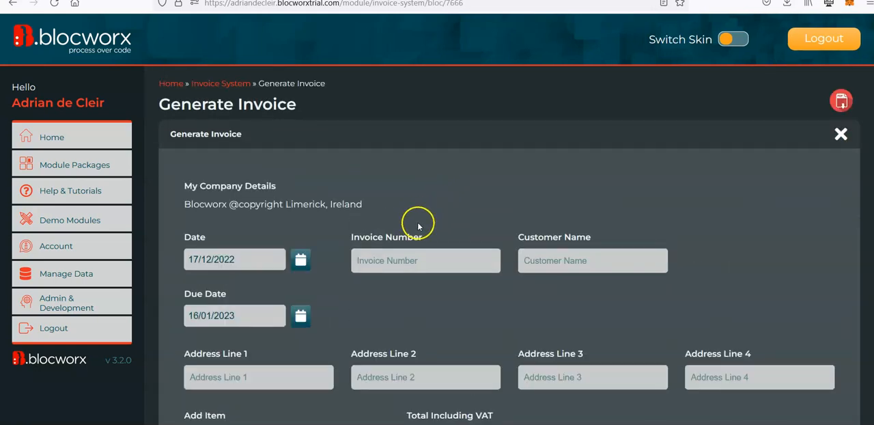
scroll(413, 226, down, 3)
scroll(415, 191, down, 1)
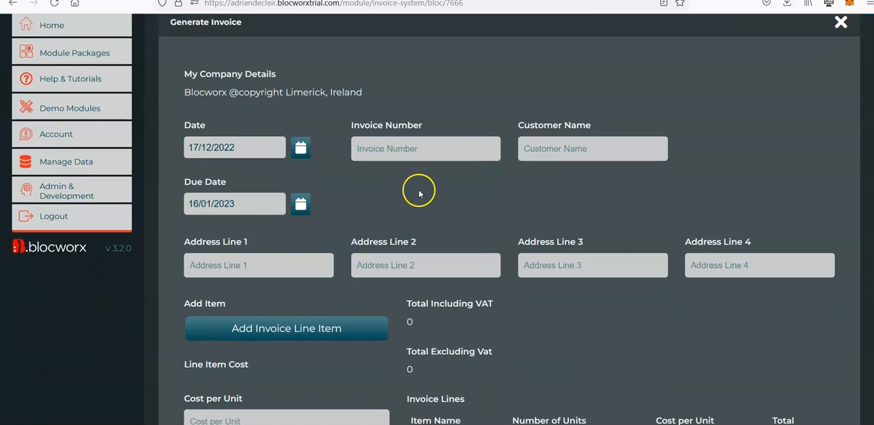
scroll(307, 357, down, 15)
scroll(307, 357, down, 3)
click(329, 413)
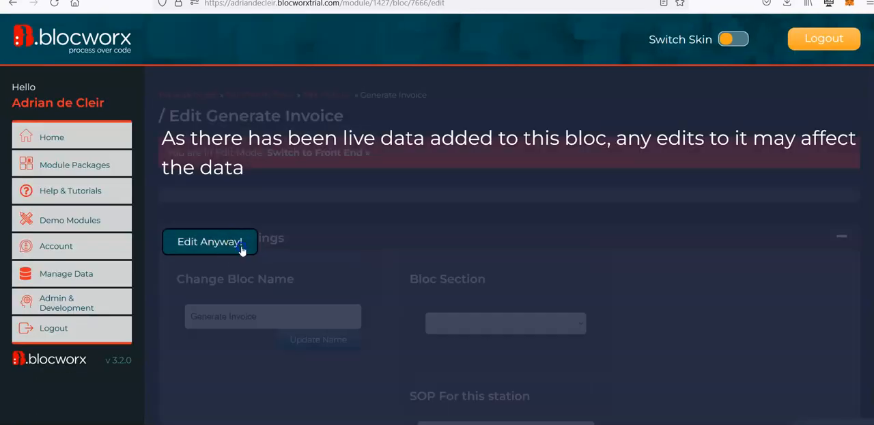
click(241, 245)
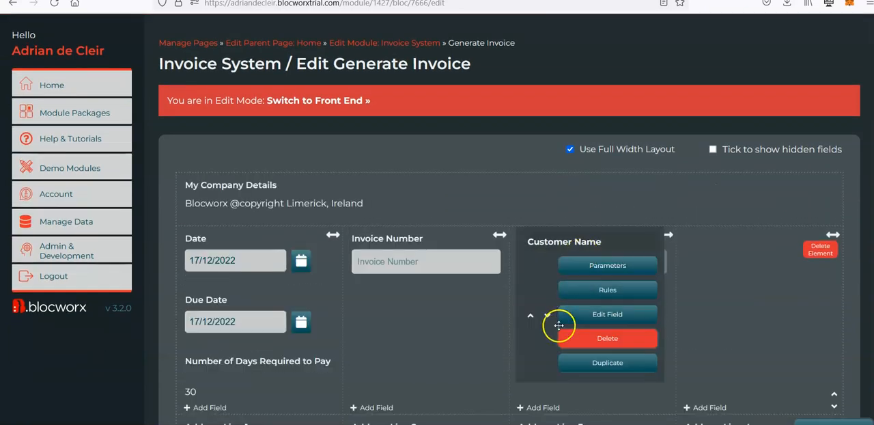
Add a Dropdown From Bloc field named Choose Customer Category above Customer Name, sourced from the Category field of Data for Dropdown and other fields
scroll(546, 321, down, 2)
click(530, 312)
click(529, 97)
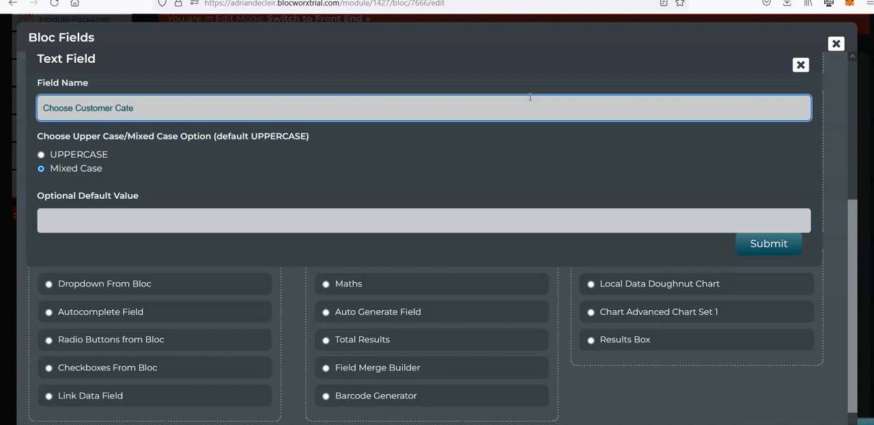
click(800, 64)
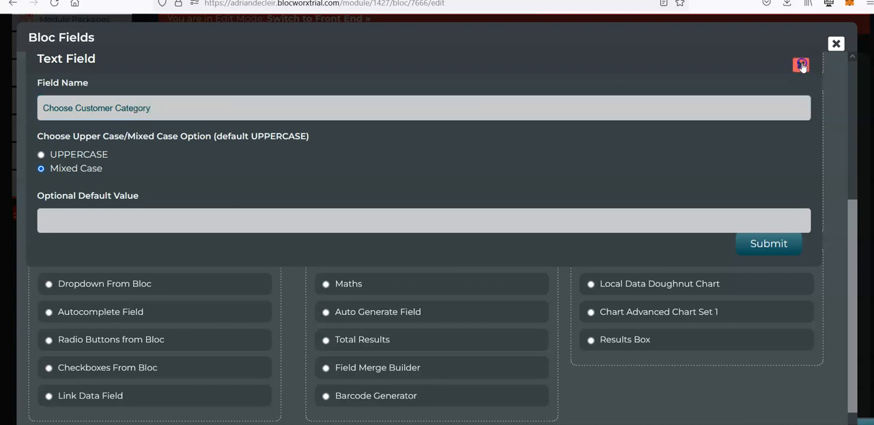
click(108, 291)
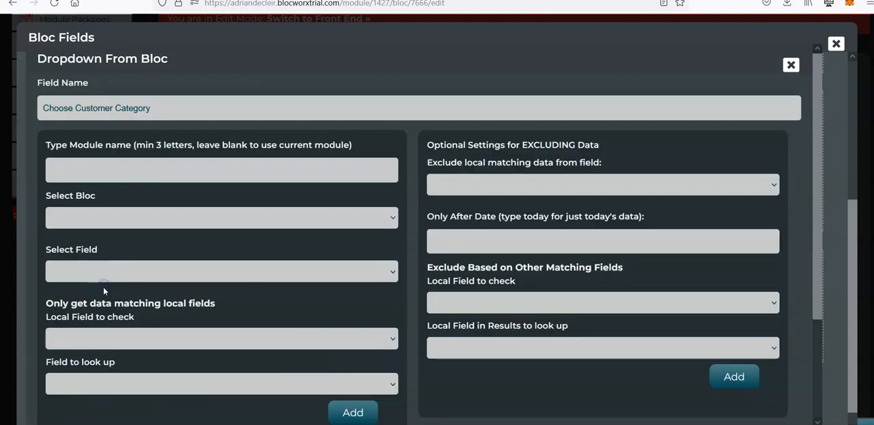
click(115, 219)
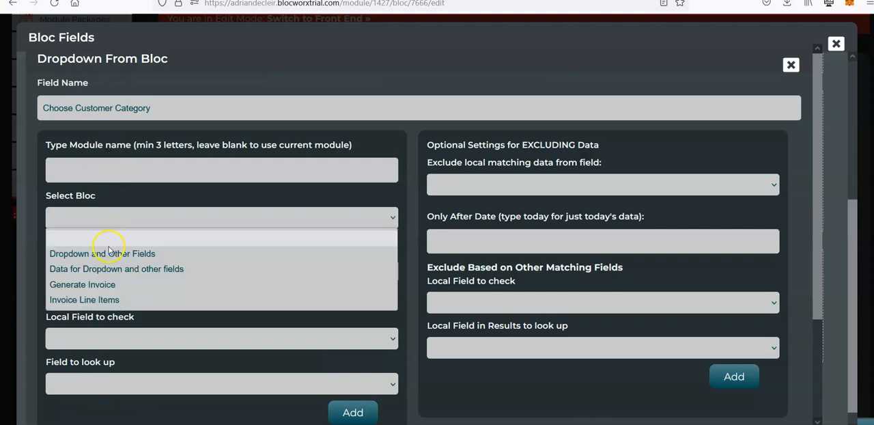
click(115, 271)
click(112, 270)
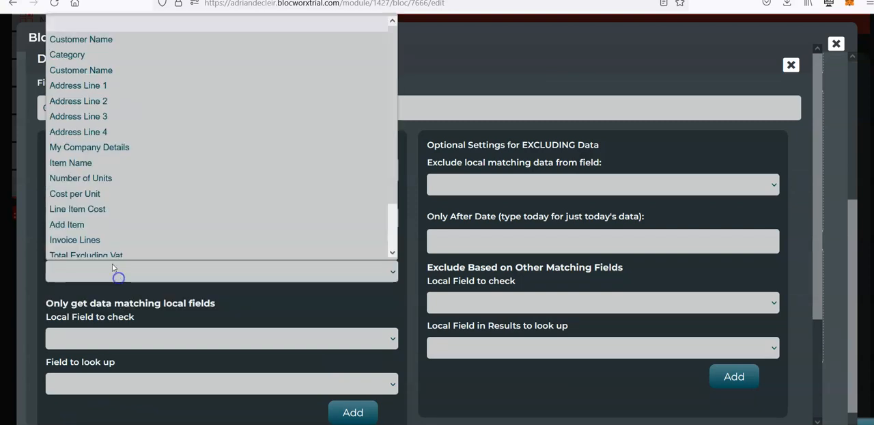
click(121, 321)
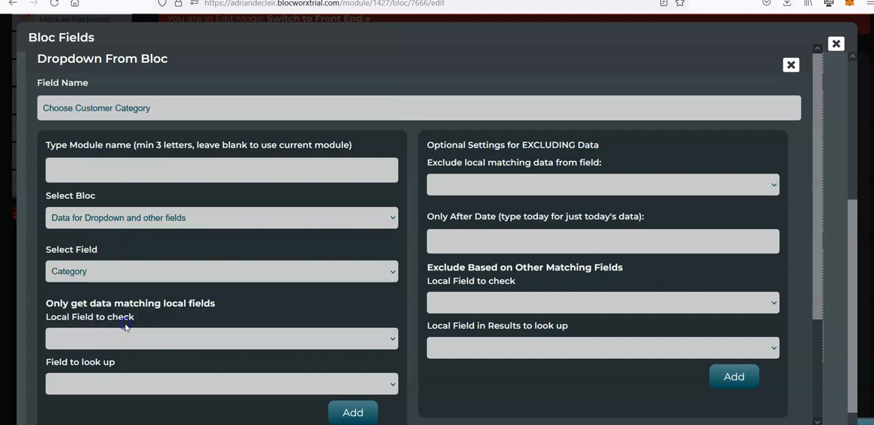
scroll(246, 290, down, 3)
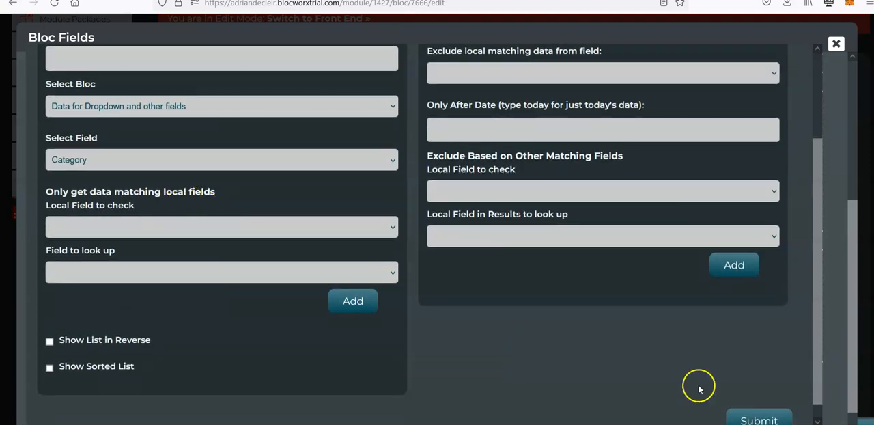
click(772, 419)
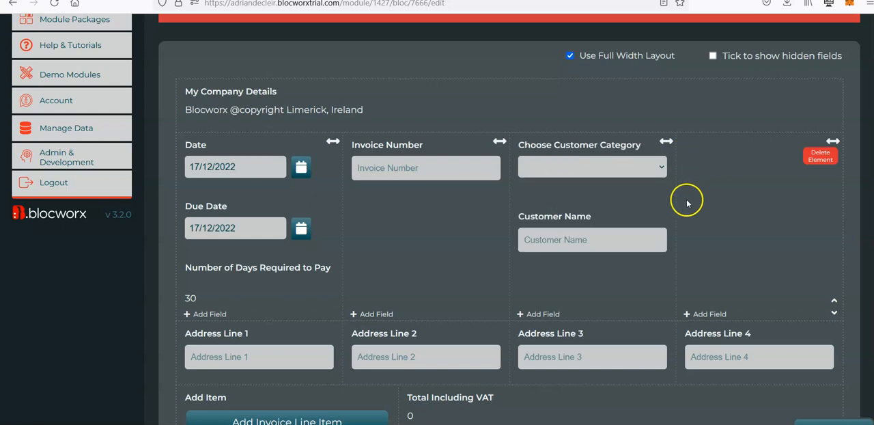
Change the Customer Name field to Radio Buttons from Bloc, sourced from Customer Name in Data for Dropdown and other fields
mouse_move(637, 247)
click(610, 290)
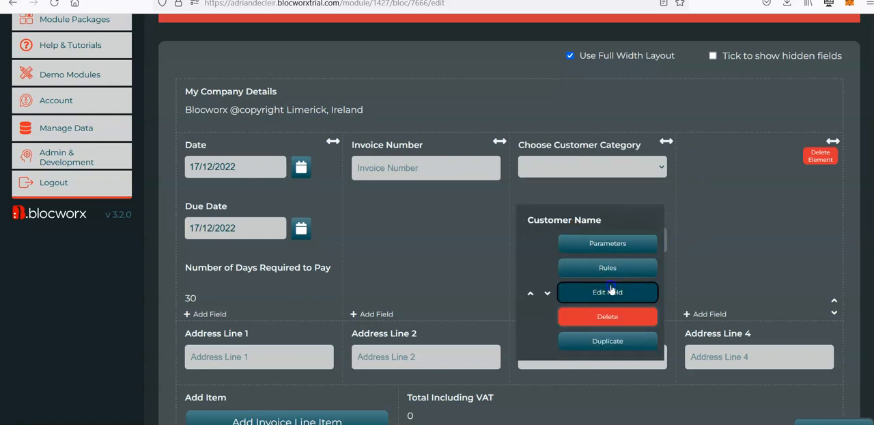
click(800, 65)
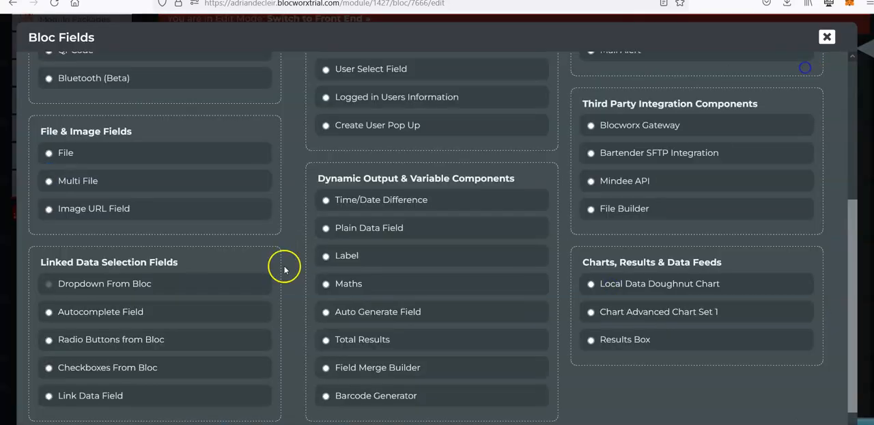
click(152, 341)
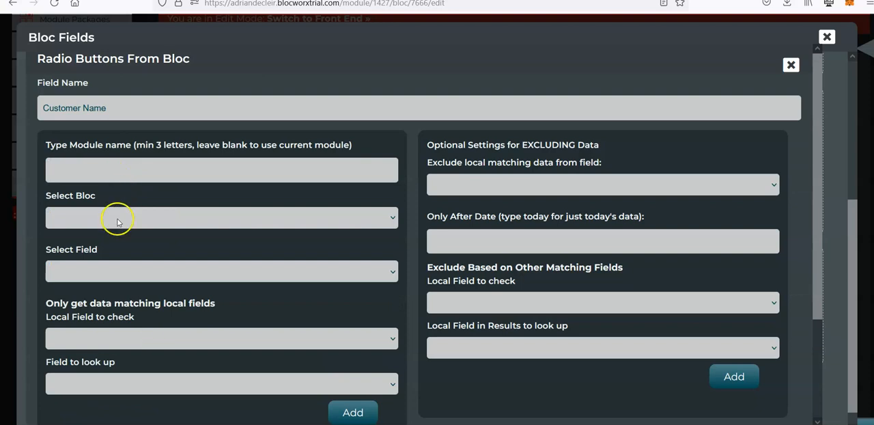
click(118, 219)
click(106, 269)
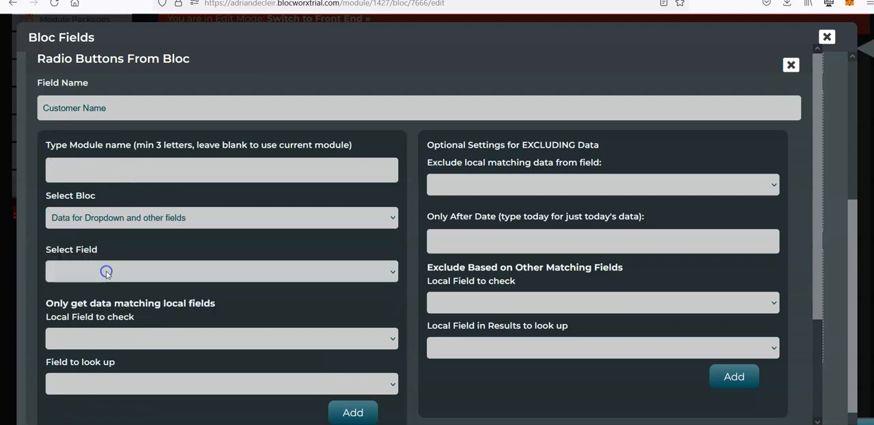
click(135, 272)
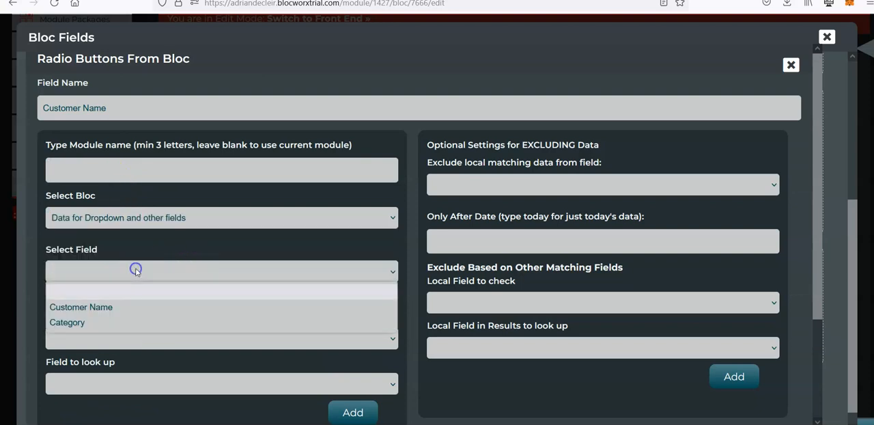
click(112, 307)
Restrict the Customer Name options to data where the local Choose Customer Category field equals Category
scroll(112, 307, down, 1)
click(112, 307)
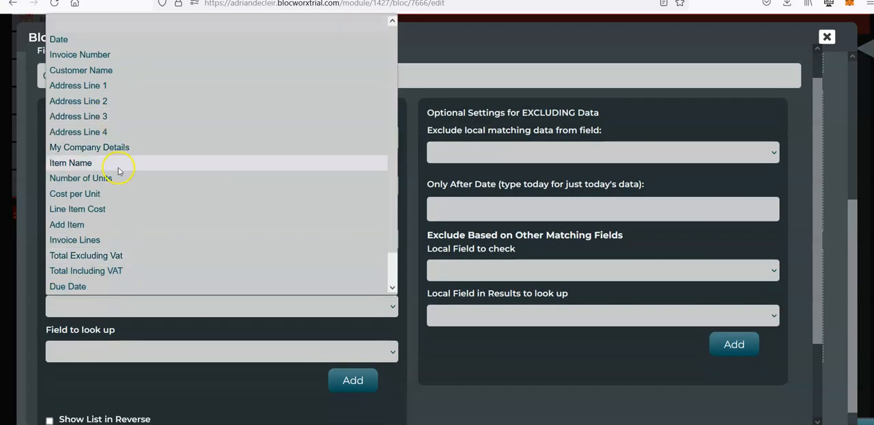
scroll(121, 171, down, 1)
click(120, 285)
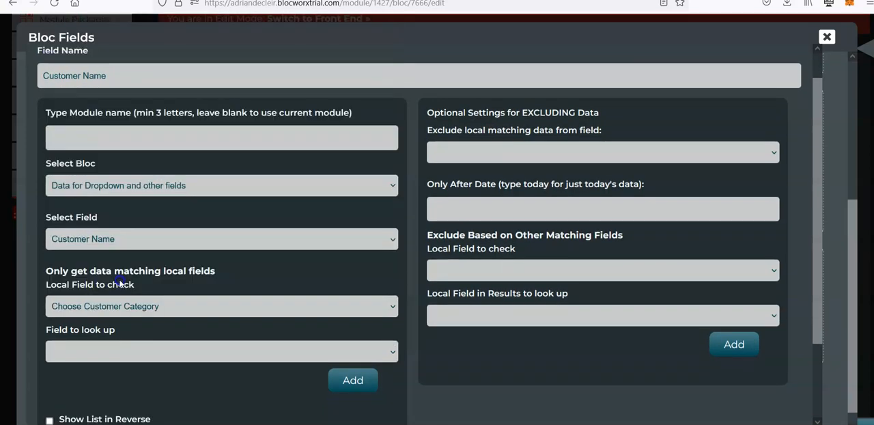
click(126, 348)
click(132, 403)
scroll(249, 282, down, 3)
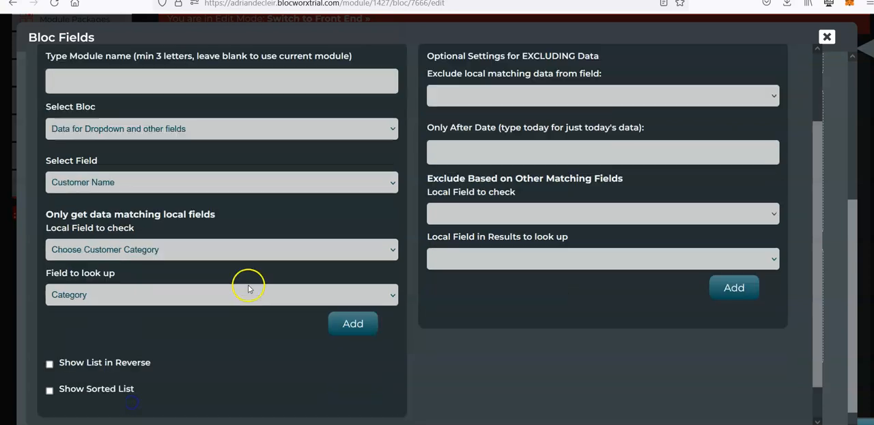
click(348, 285)
scroll(420, 305, down, 1)
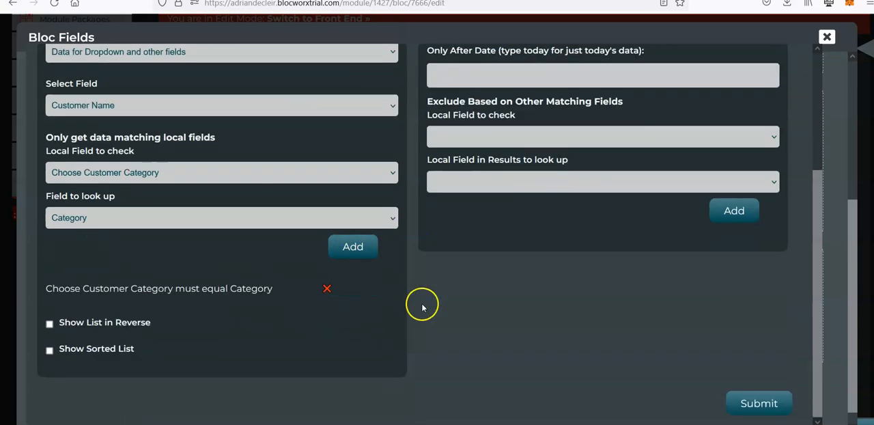
Enable Show List in Reverse for the Customer Name field, submit it and switch the form to the front end
click(72, 350)
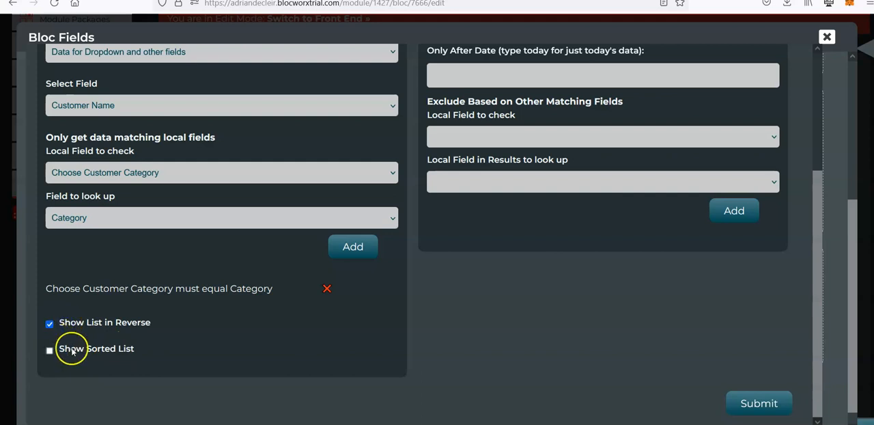
click(759, 408)
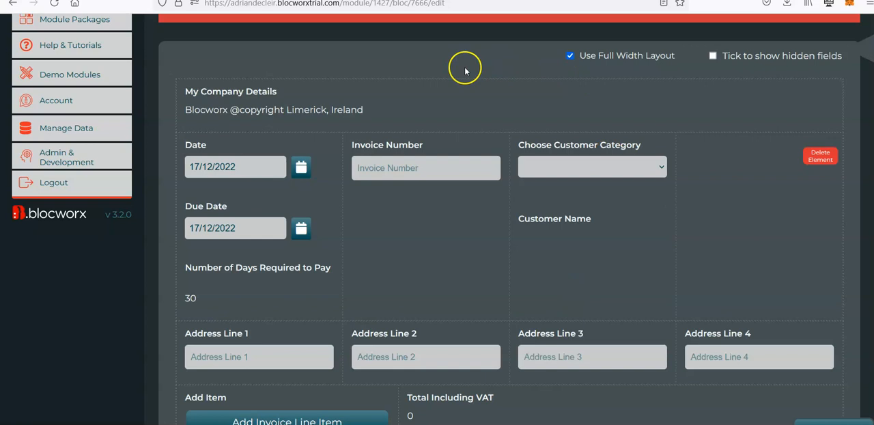
scroll(453, 68, up, 1)
click(318, 20)
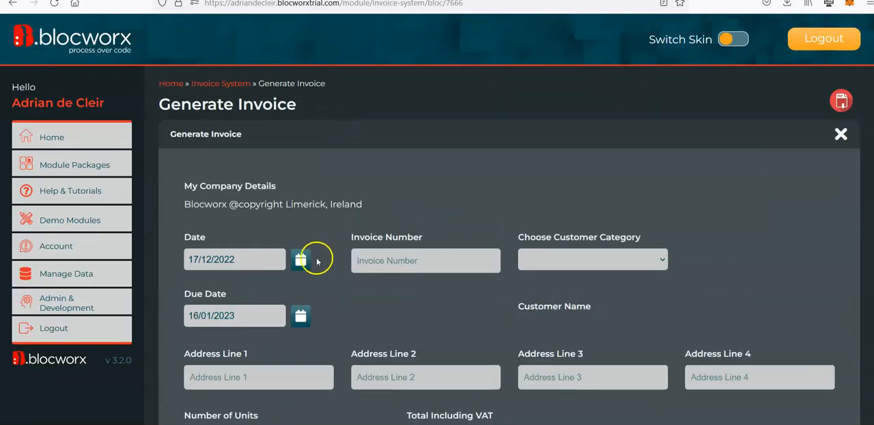
Test the customer filter by choosing Category 1 with B Customer, switching to Category 2, and cancelling the Customer Name selection
scroll(443, 282, down, 1)
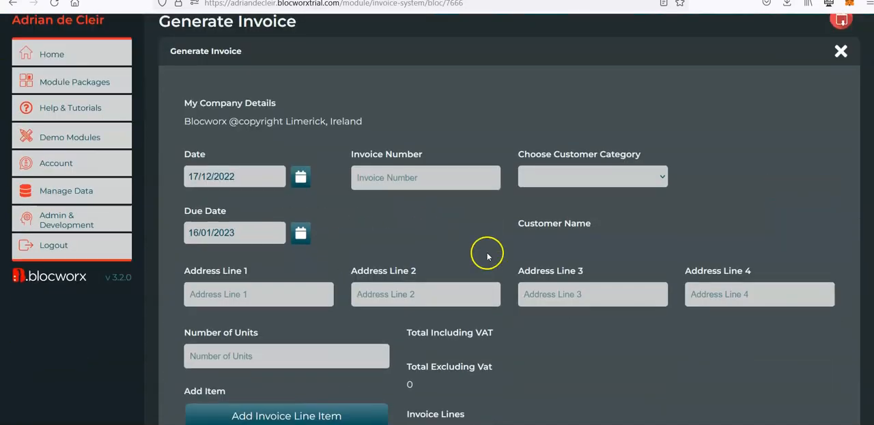
click(593, 179)
click(561, 210)
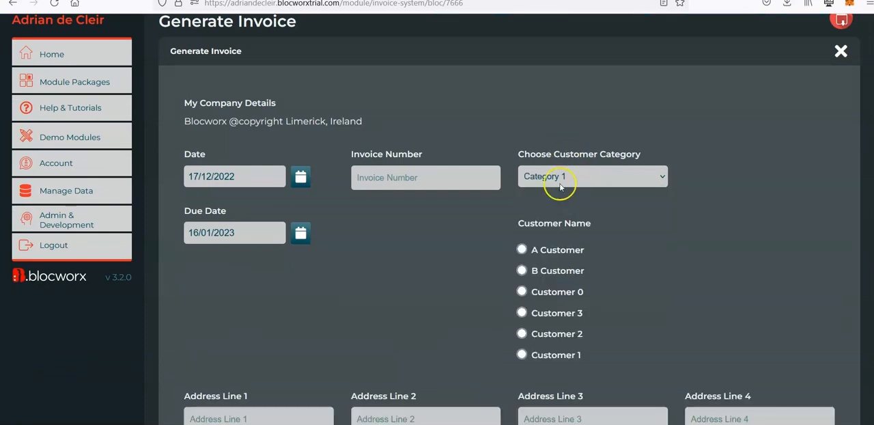
scroll(559, 198, down, 1)
click(521, 222)
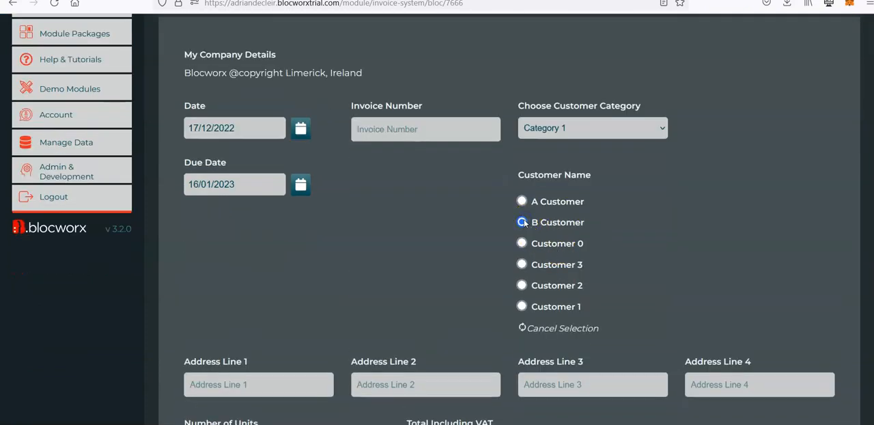
click(585, 127)
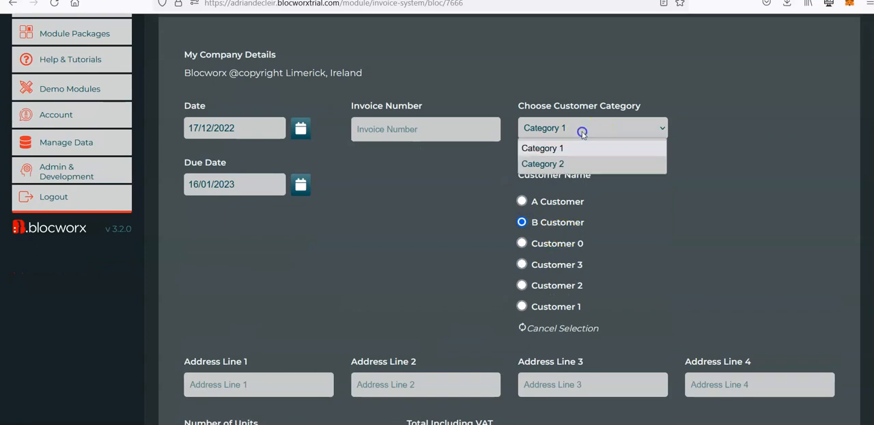
click(543, 164)
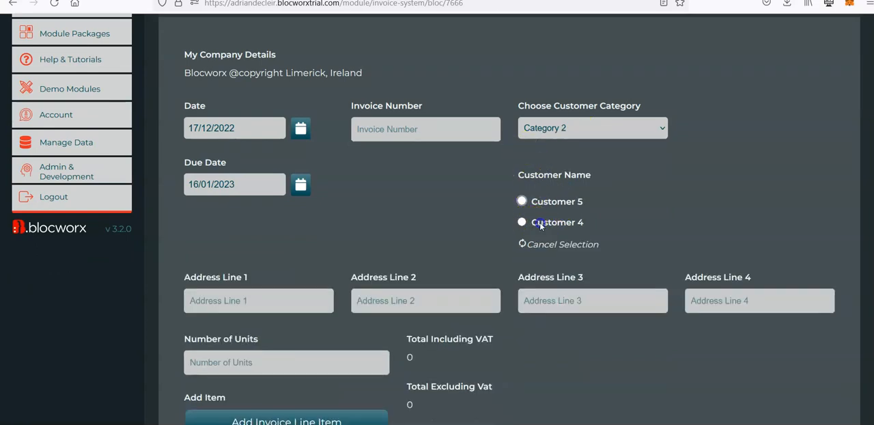
click(566, 245)
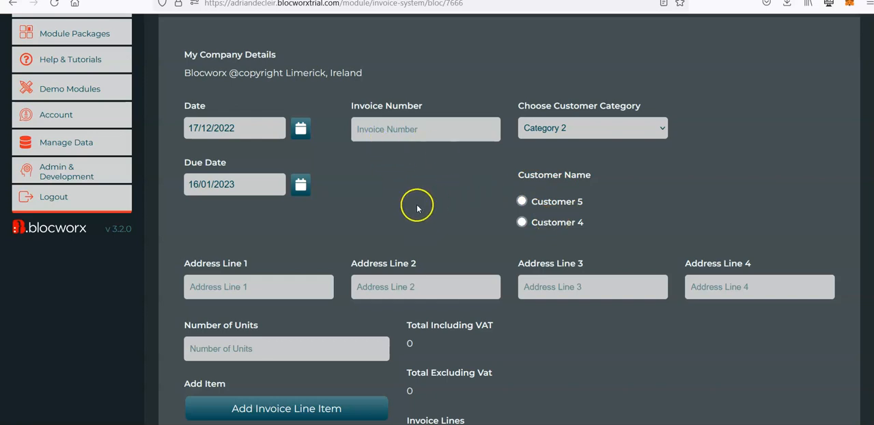
Switch the Generate Invoice bloc to edit mode and proceed with editing despite the existing live data
scroll(417, 208, down, 20)
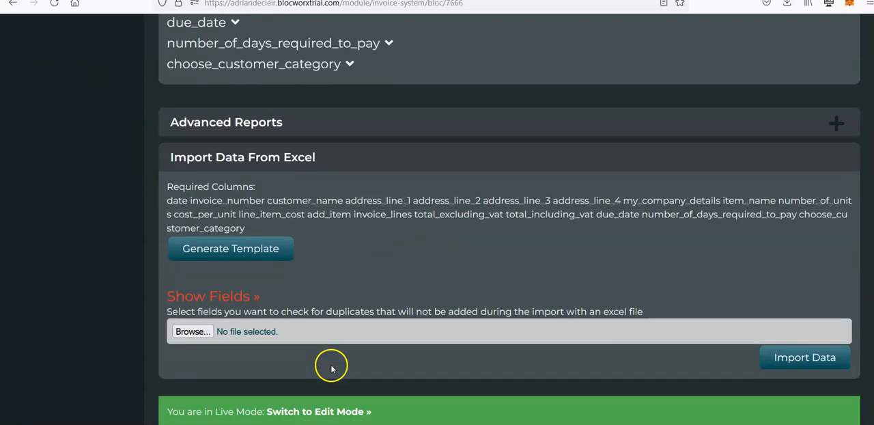
click(349, 412)
click(204, 245)
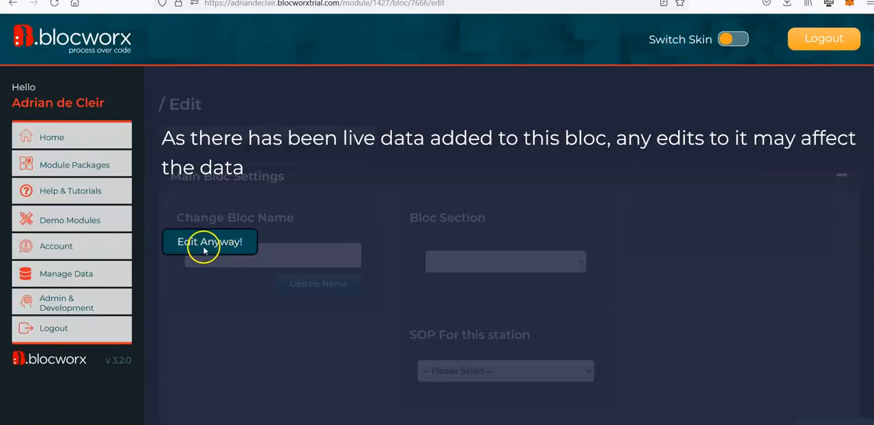
Add a new row below the Item Name field containing an item 4/12ths (1 Third Size) wide
scroll(164, 307, down, 6)
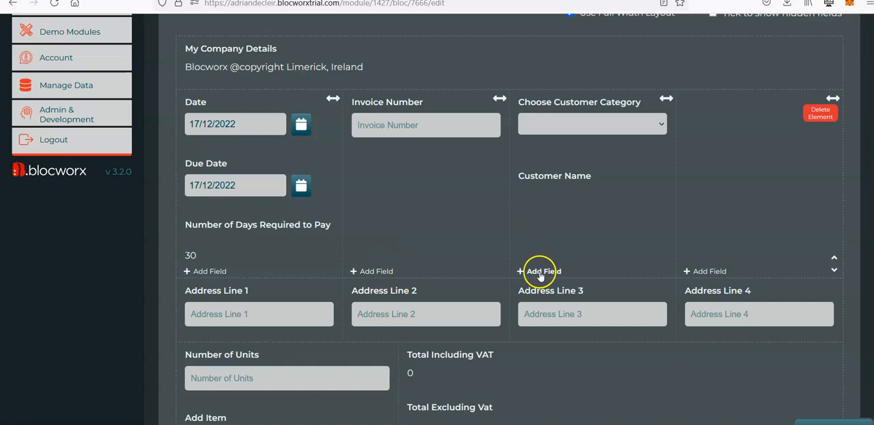
scroll(543, 273, down, 5)
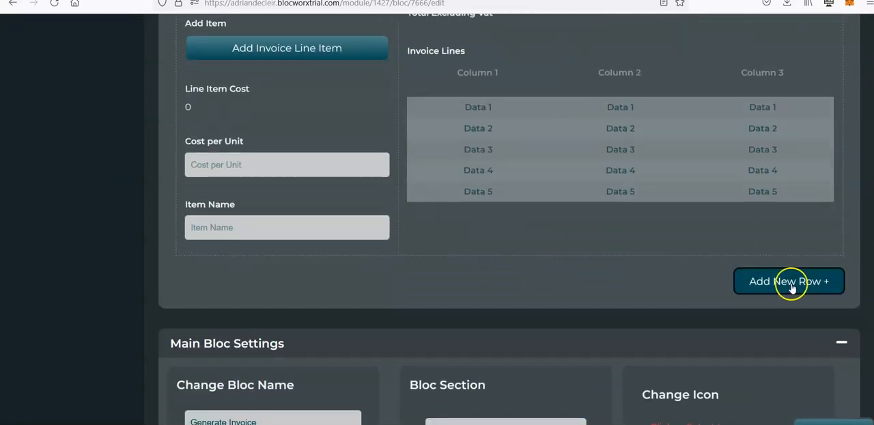
click(776, 283)
scroll(371, 332, down, 1)
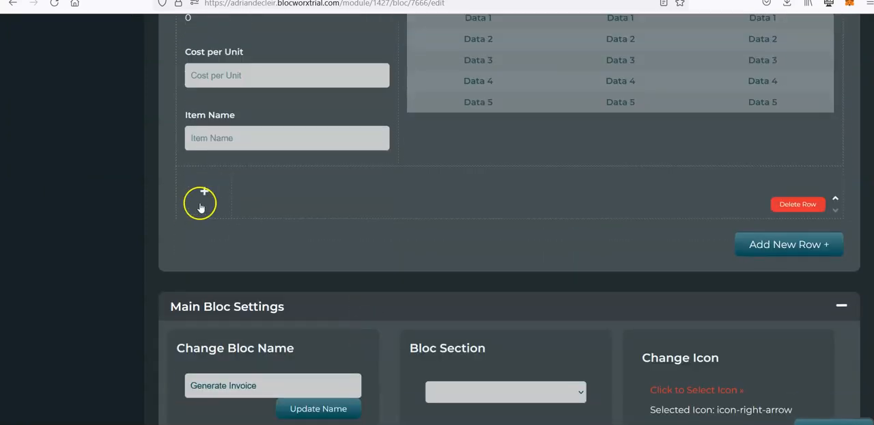
click(199, 203)
click(230, 206)
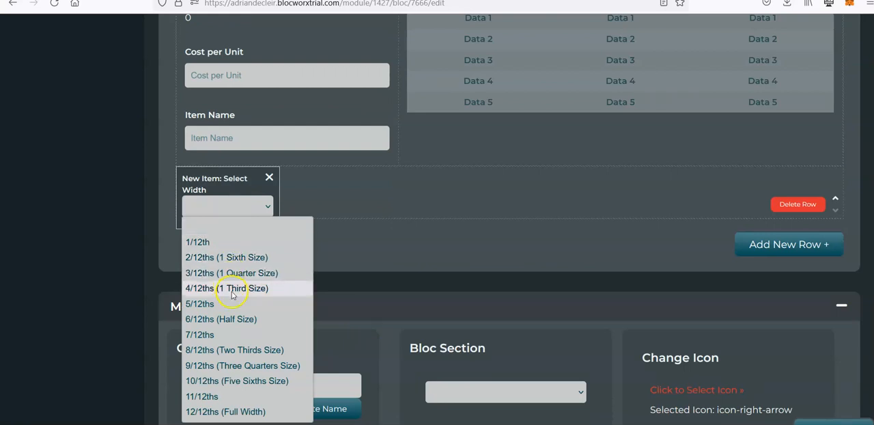
click(232, 291)
Add a Signature & Authentication field named Signature to the new item, using the Displays Digital Signature Pad option
click(226, 215)
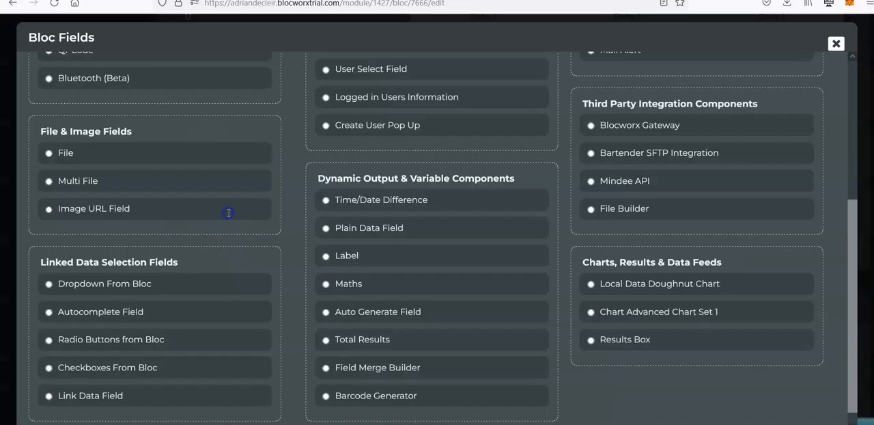
click(800, 64)
scroll(425, 178, up, 3)
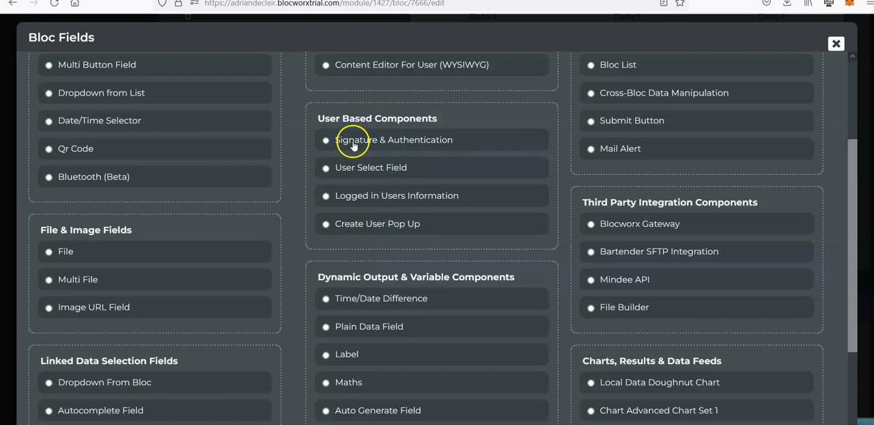
click(390, 143)
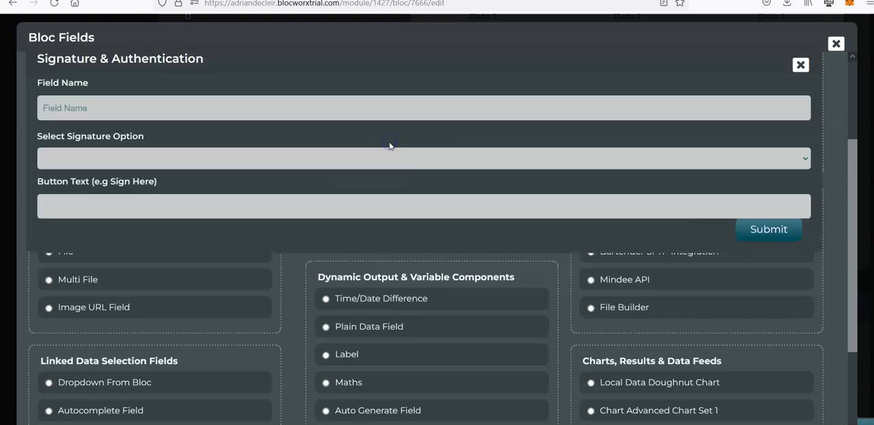
click(79, 112)
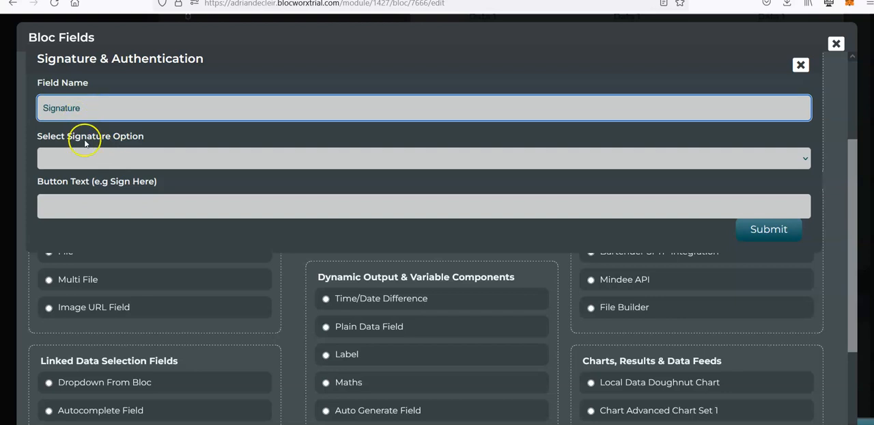
click(116, 160)
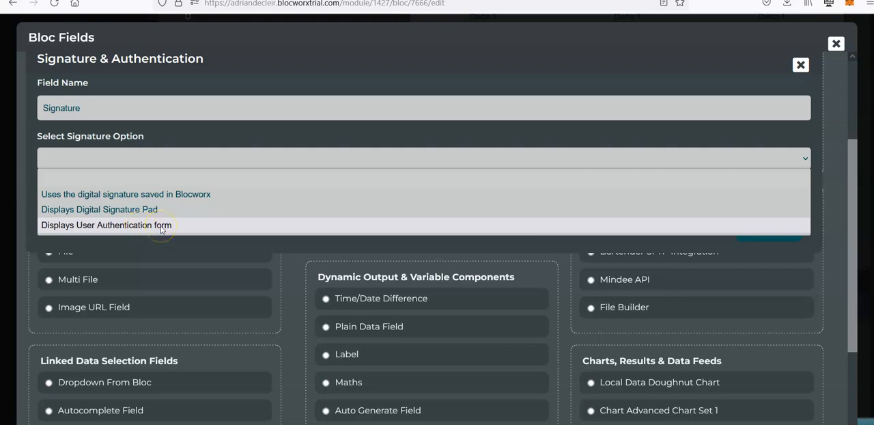
click(124, 213)
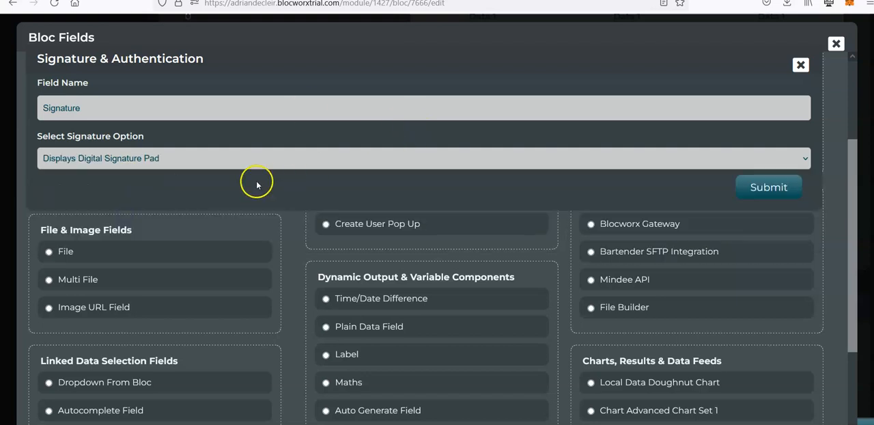
click(730, 186)
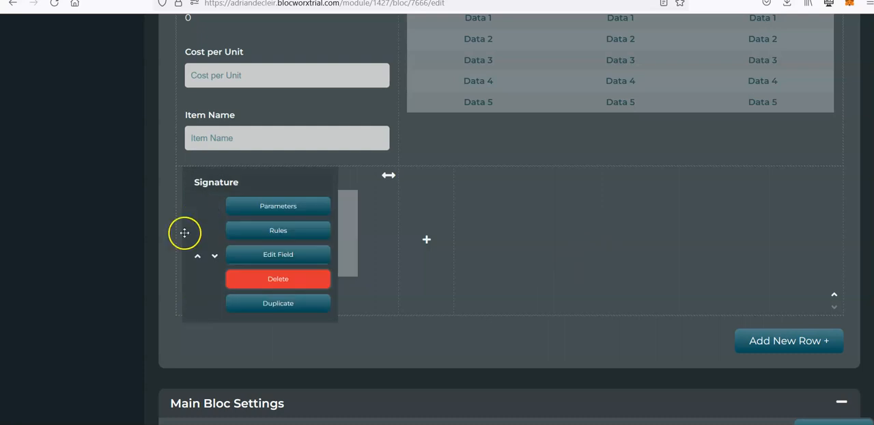
scroll(132, 282, up, 1)
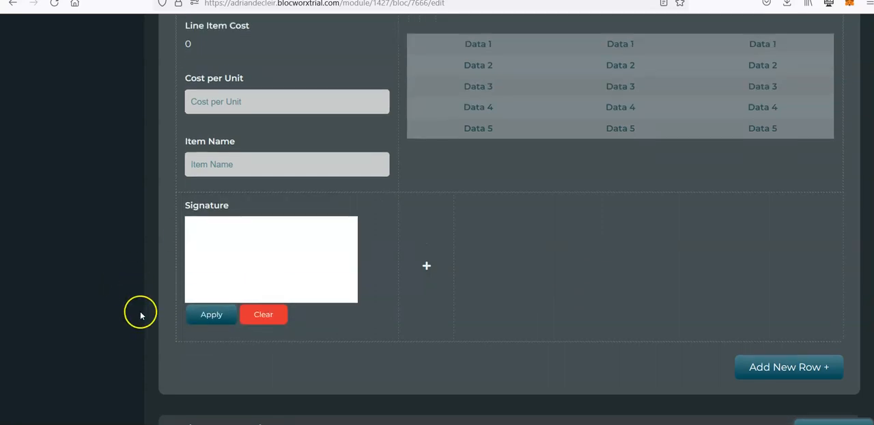
Switch to the Downloads folder and open the invoice template with the field placeholders in Word
mouse_move(98, 424)
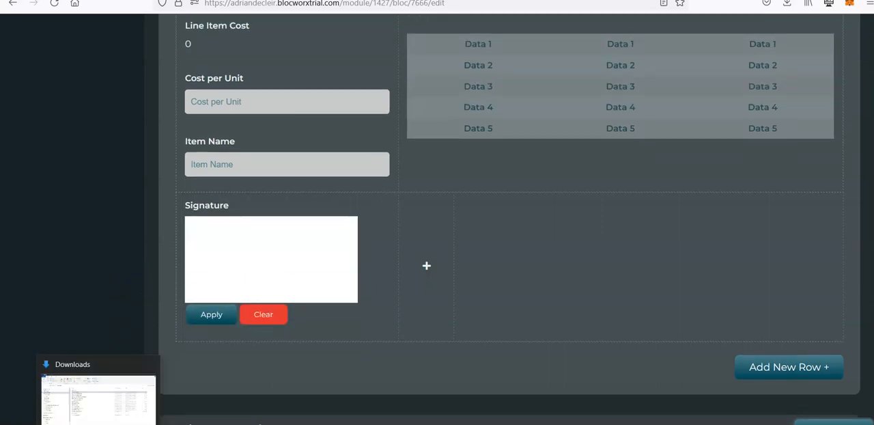
click(111, 405)
click(273, 107)
double_click(273, 107)
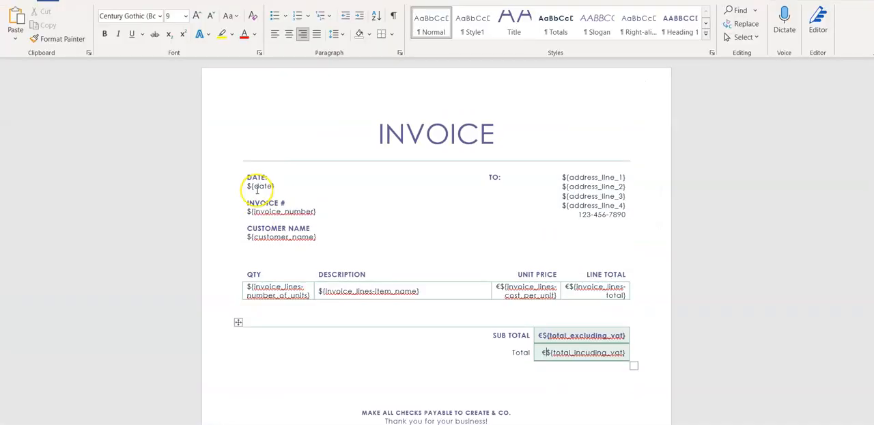
Add a left-aligned "SIGNED:" line below the invoice totals, with a ${SIGNATURE} placeholder beneath it
scroll(421, 236, down, 1)
scroll(501, 321, down, 2)
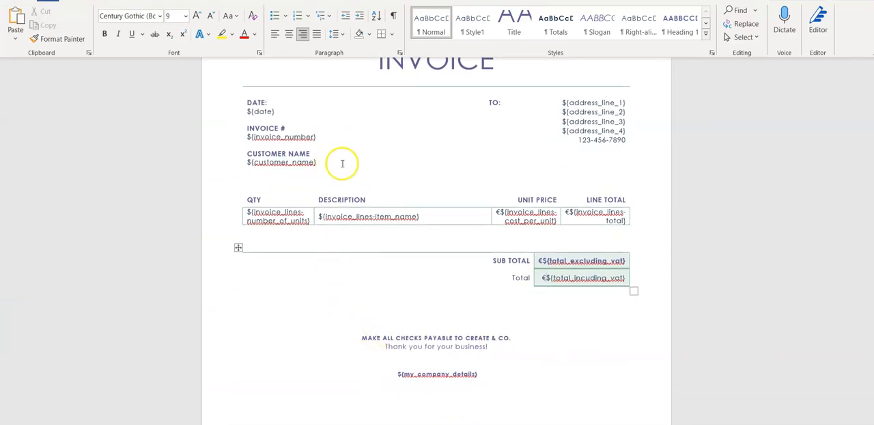
click(324, 318)
click(506, 304)
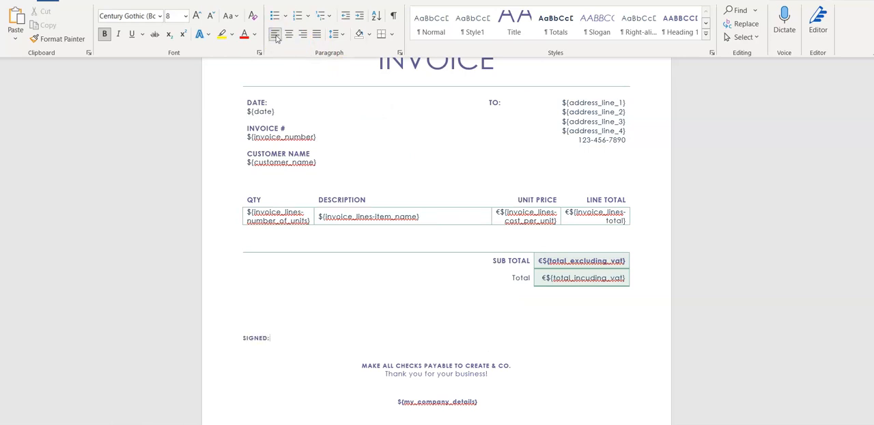
key(Return)
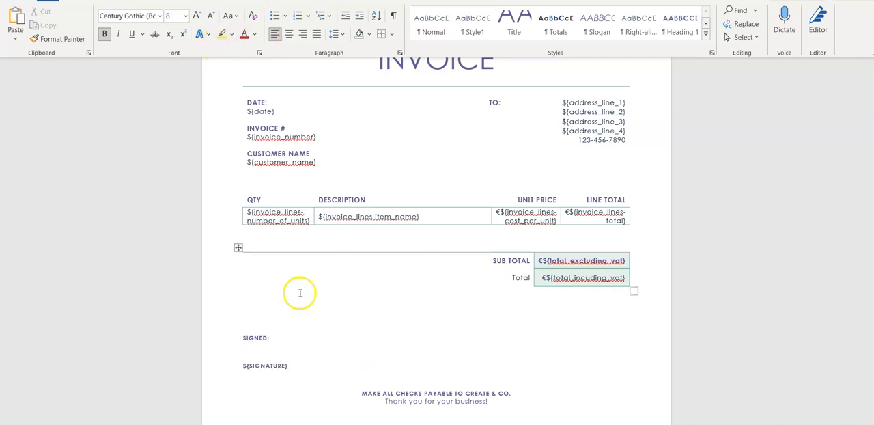
Change the signature placeholder to lowercase so that it reads ${signature}
double_click(274, 366)
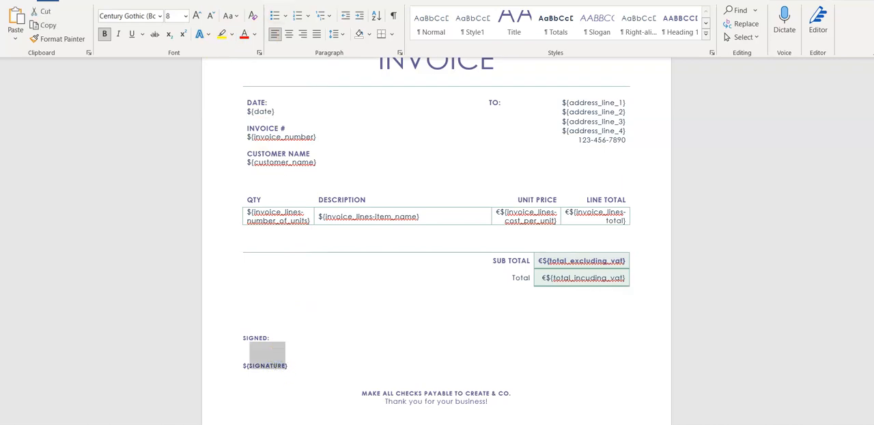
click(231, 18)
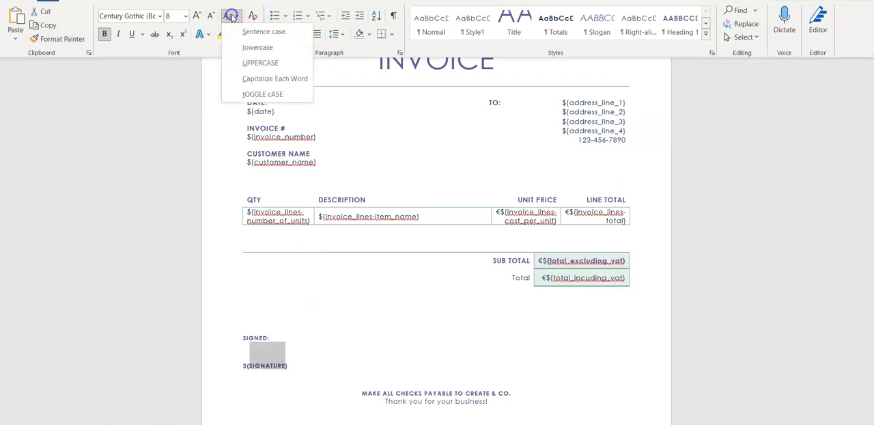
click(256, 47)
click(307, 339)
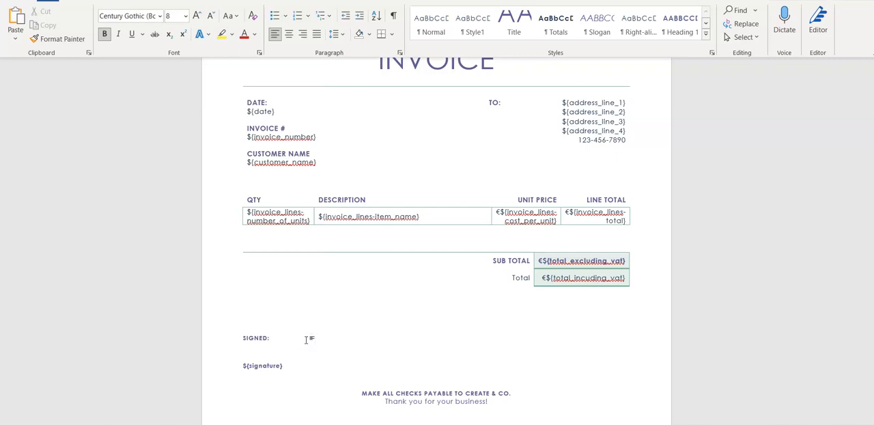
Correct the spelling of the placeholder in the Total row to ${total_including_vat}
scroll(346, 264, up, 1)
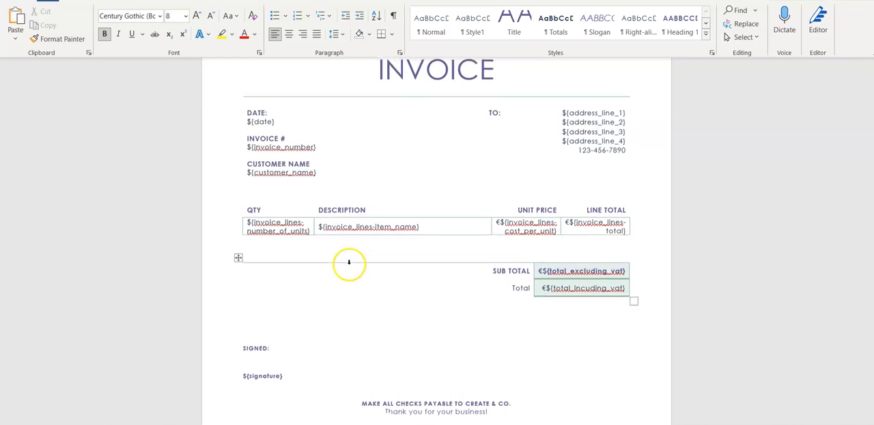
click(569, 289)
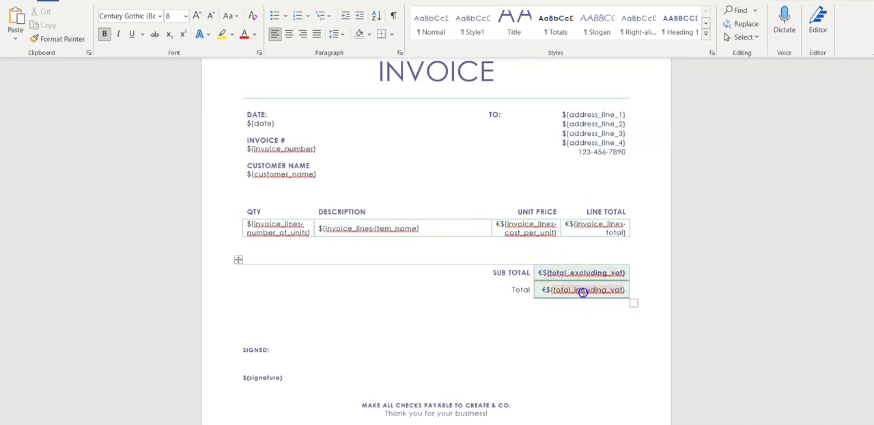
right_click(583, 290)
click(583, 290)
text(l)
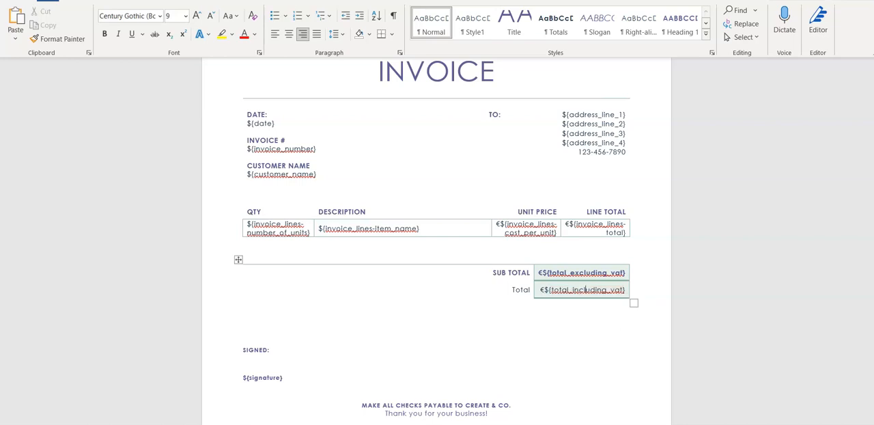
click(559, 334)
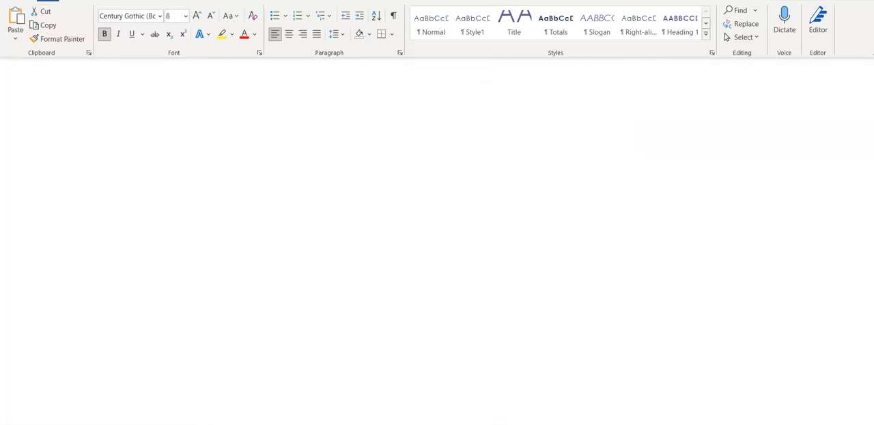
Switch back to the Generate Invoice bloc editor in the browser, past the open generated invoice
click(375, 153)
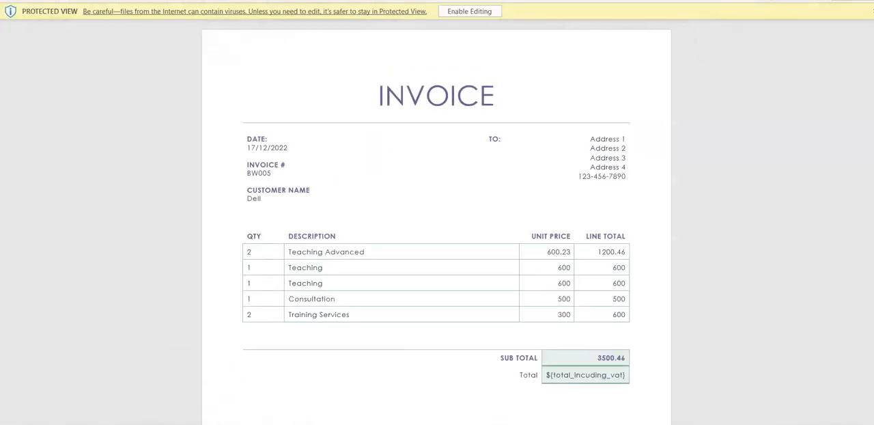
click(230, 395)
scroll(457, 369, down, 1)
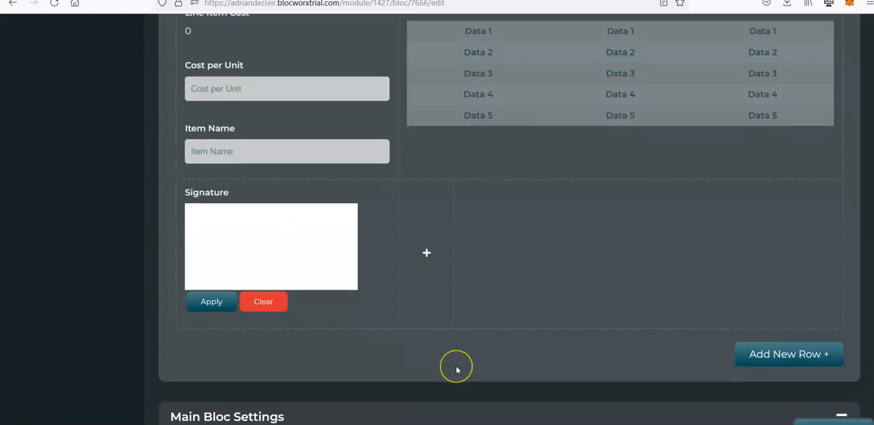
scroll(456, 369, down, 1)
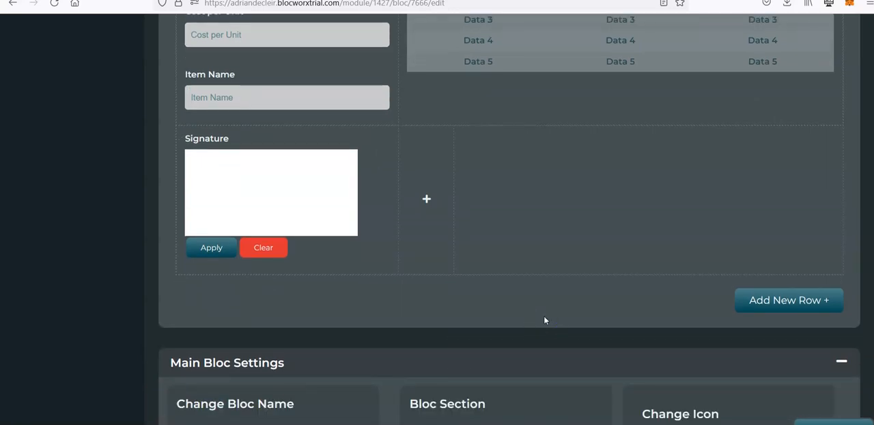
Delete the "Sample with Lines and Totals" template from the Generate Invoice bloc's template list
scroll(544, 319, down, 15)
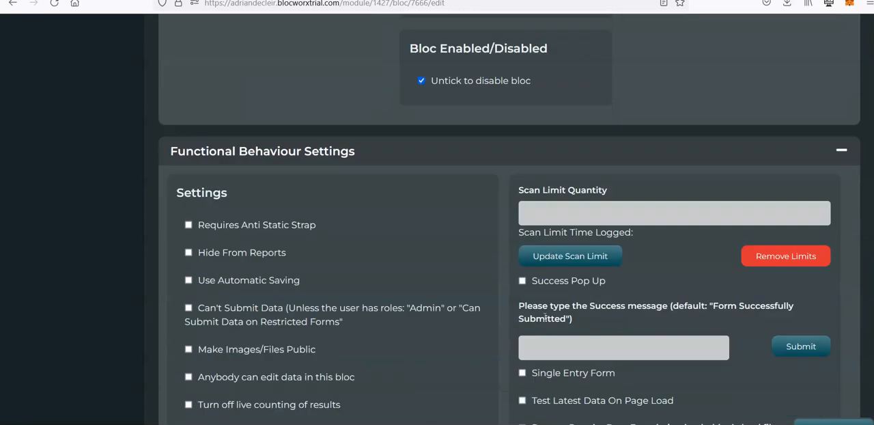
scroll(544, 320, down, 20)
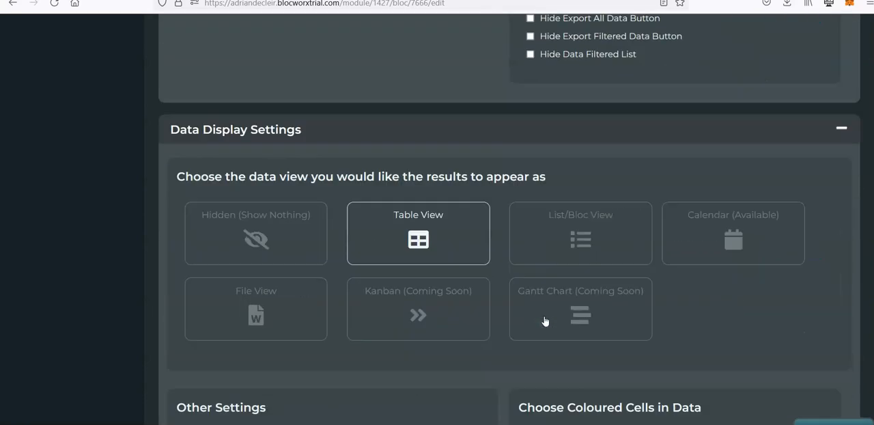
scroll(544, 319, down, 20)
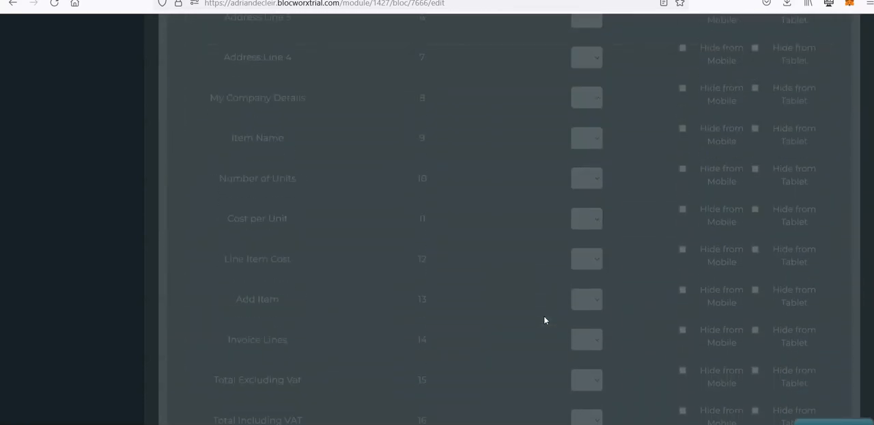
scroll(544, 316, down, 3)
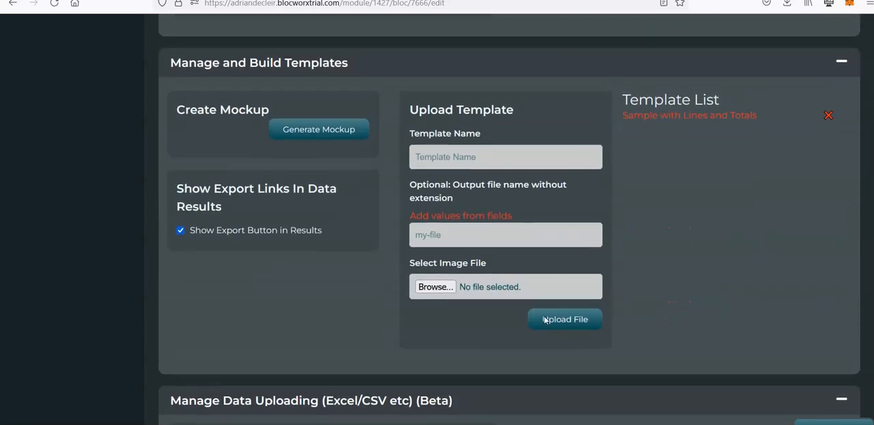
click(827, 115)
Name the new template "New Sample" and use the Invoice Number field value as its output file name
click(544, 157)
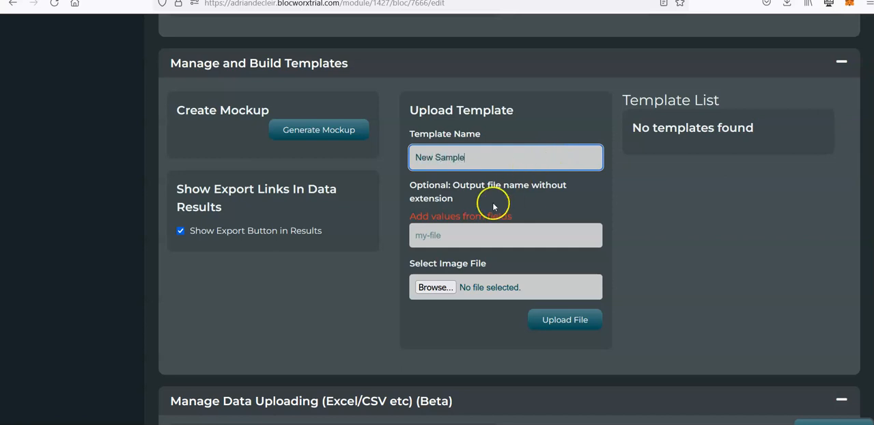
click(423, 215)
scroll(476, 239, down, 2)
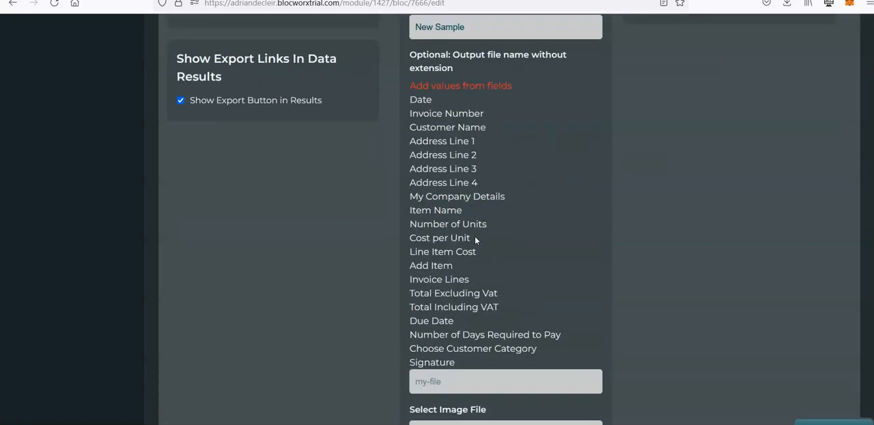
scroll(438, 256, up, 1)
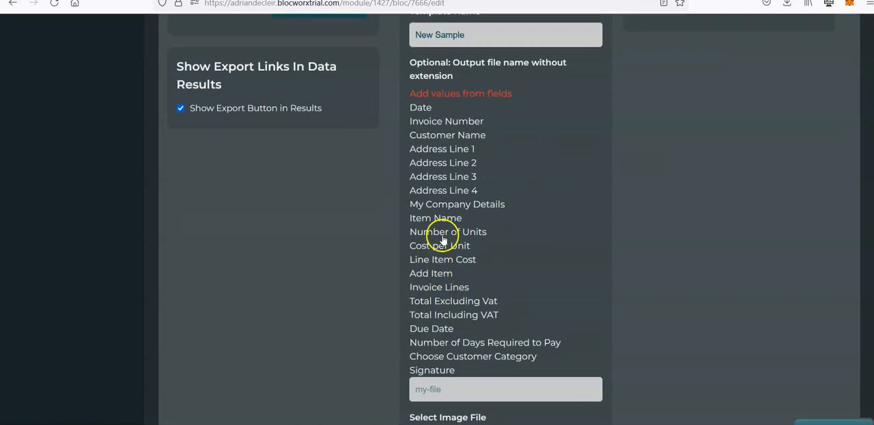
click(436, 121)
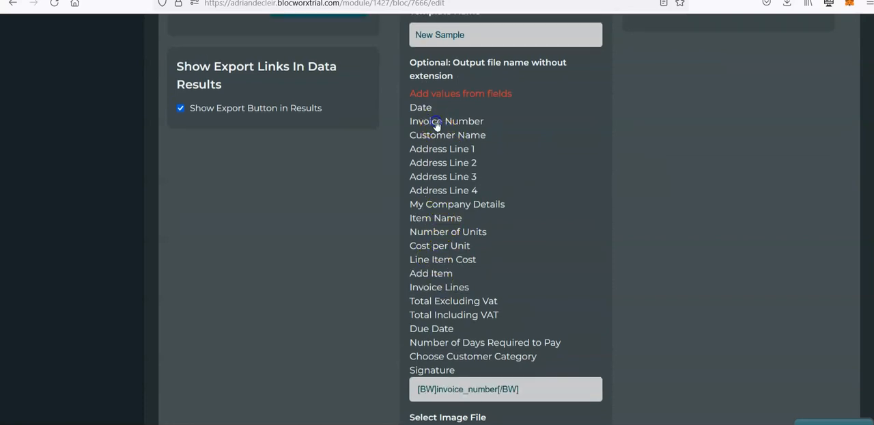
Choose sample.docx from the Downloads folder as the template file and upload it
scroll(506, 149, down, 2)
scroll(507, 149, down, 1)
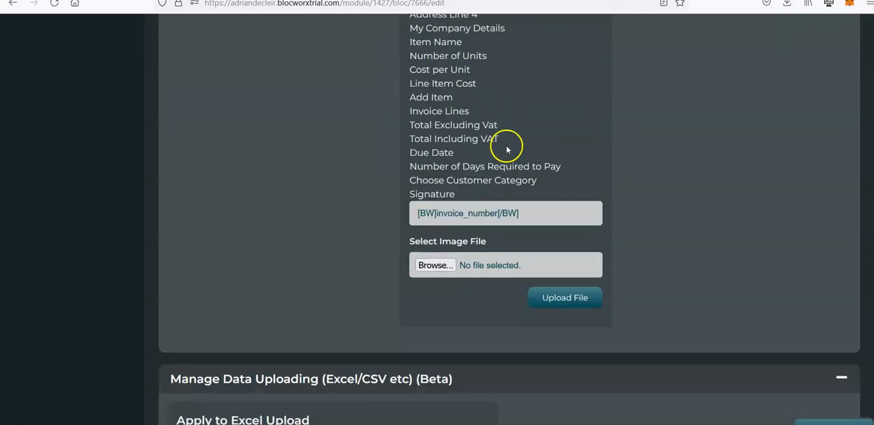
click(447, 260)
double_click(251, 63)
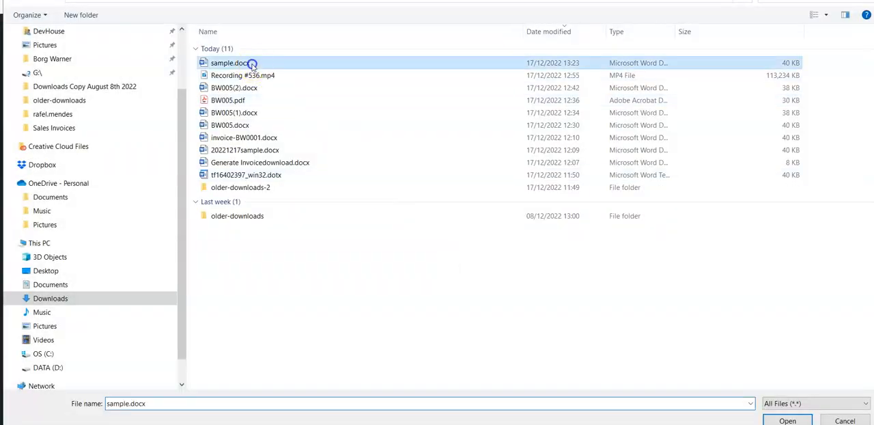
click(559, 295)
click(690, 177)
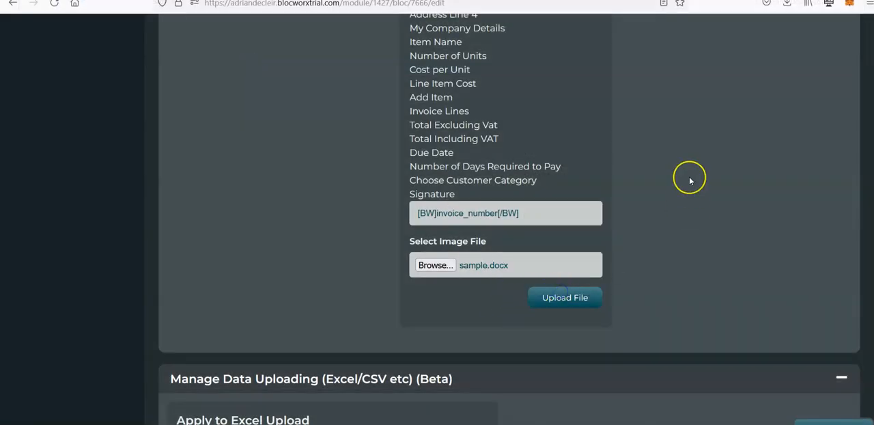
Switch the Generate Invoice bloc to the front end, show the edit links and open the BW005 invoice for editing
scroll(689, 178, up, 5)
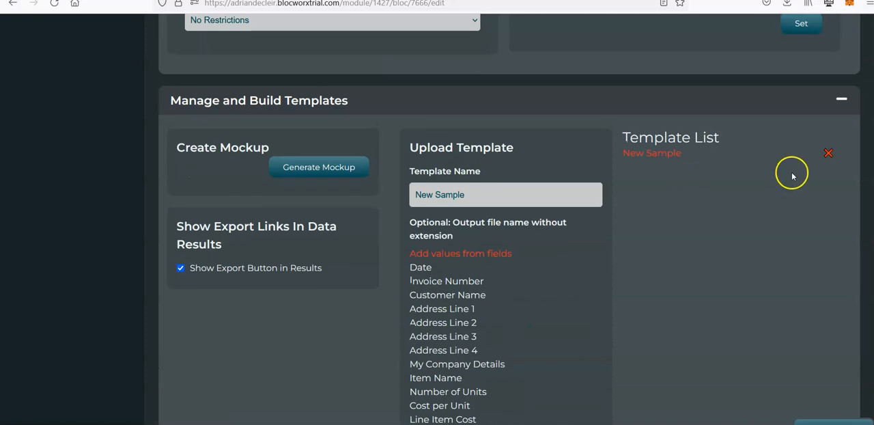
scroll(835, 298, up, 15)
click(292, 152)
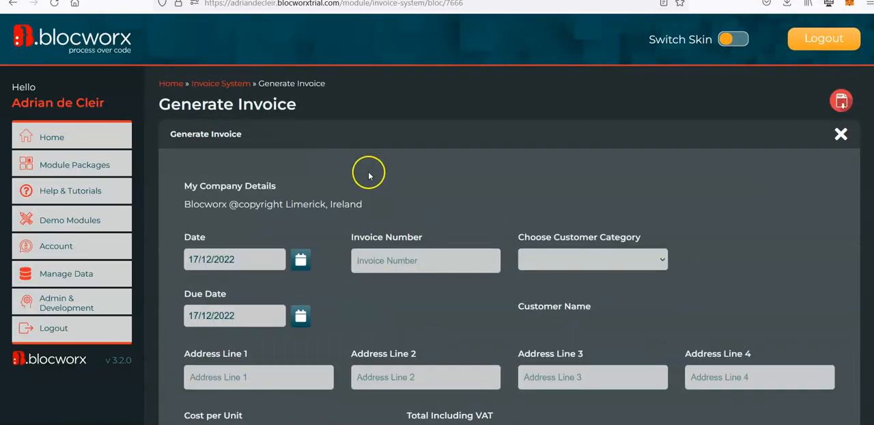
scroll(367, 173, down, 6)
scroll(369, 175, down, 4)
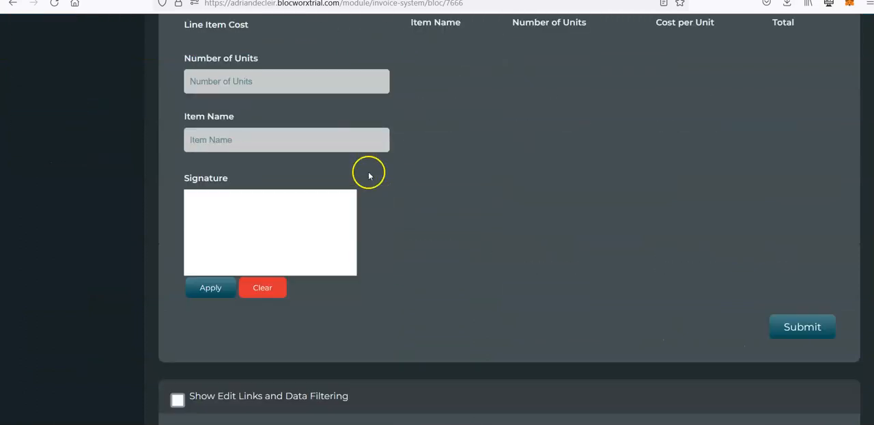
click(176, 267)
scroll(150, 298, down, 3)
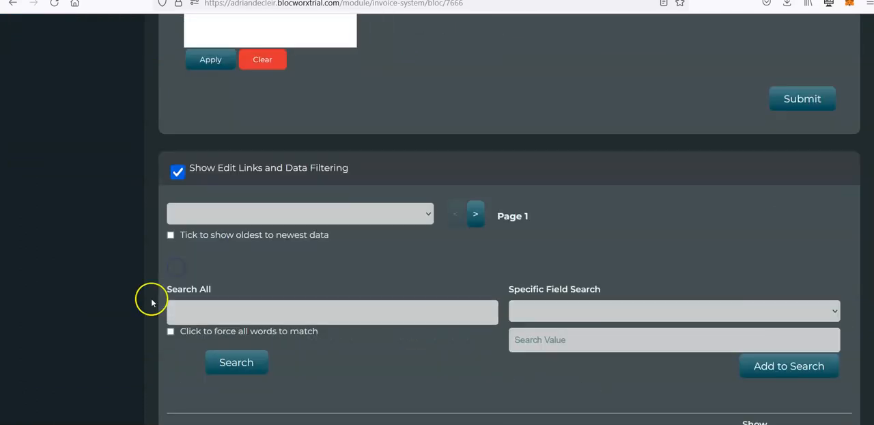
click(182, 398)
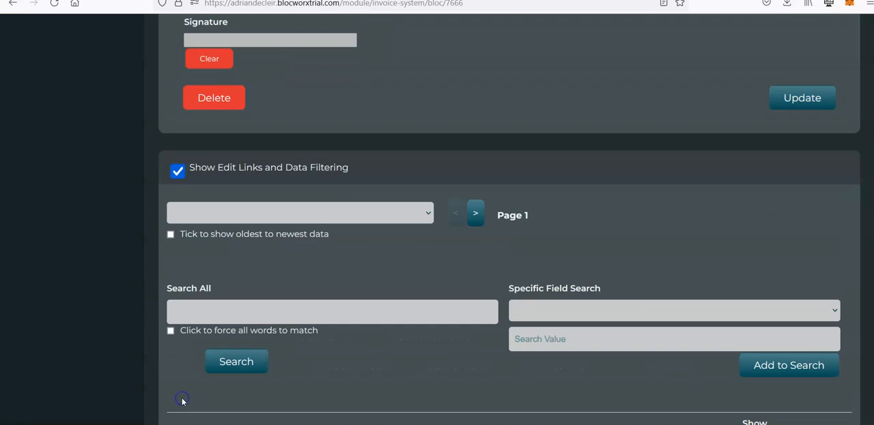
Clear the invoice's existing signature, draw and apply a new handwritten one, and update the record
scroll(263, 330, down, 8)
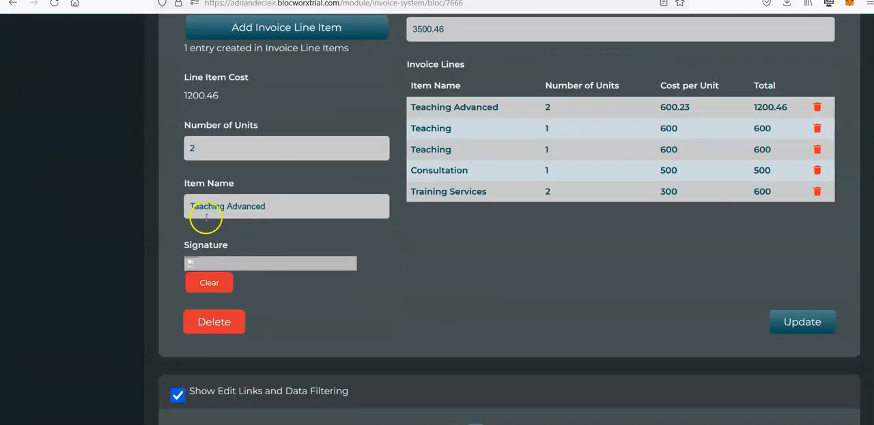
click(213, 287)
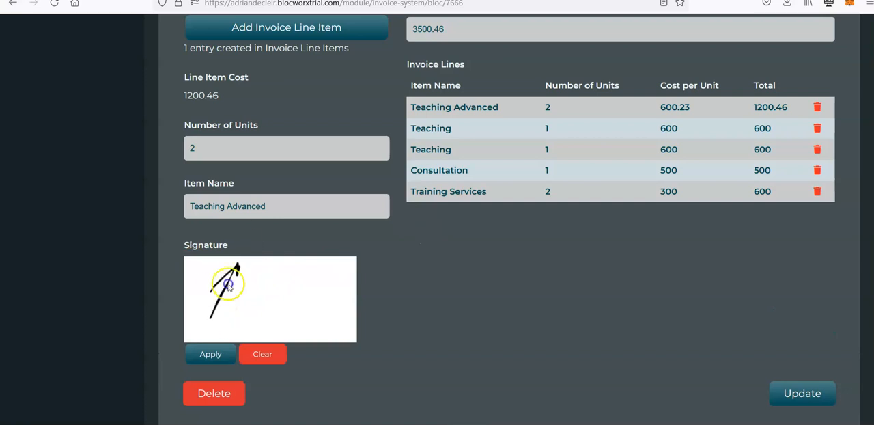
click(211, 355)
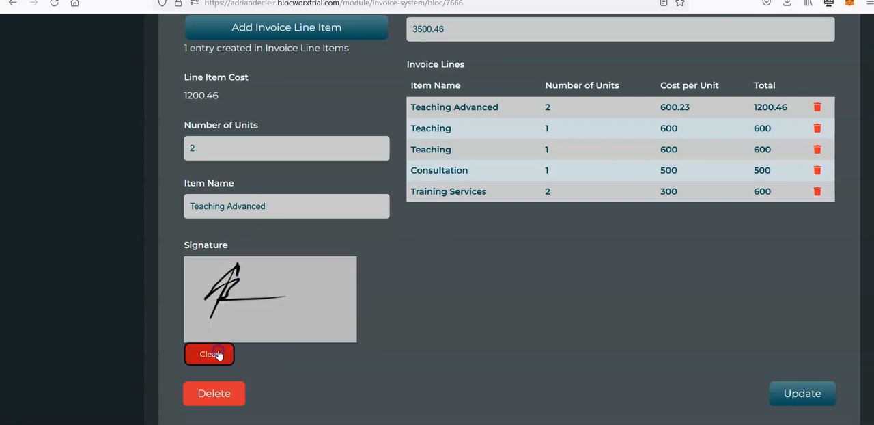
scroll(523, 261, up, 1)
scroll(523, 261, down, 3)
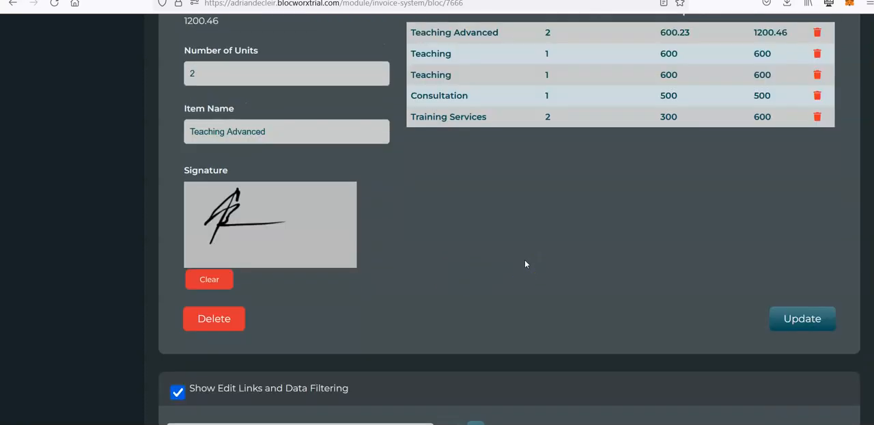
click(803, 321)
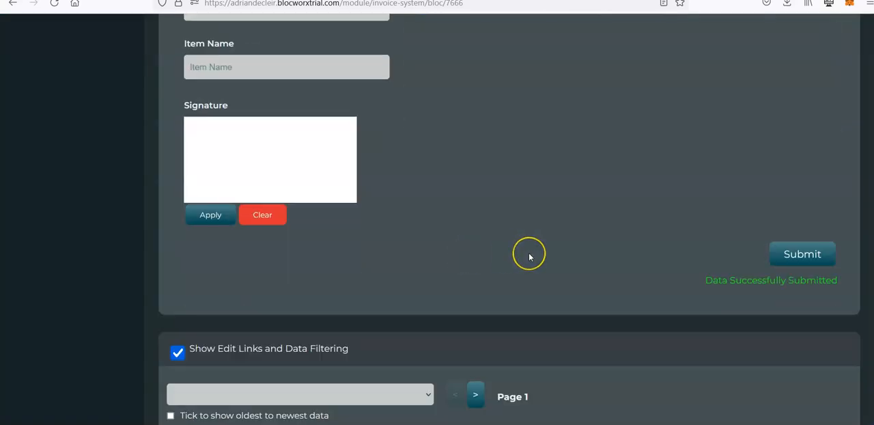
Export invoice BW005 to Word with the New Sample template, open the downloaded BW005(3).docx and check its totals and signature
scroll(529, 256, down, 5)
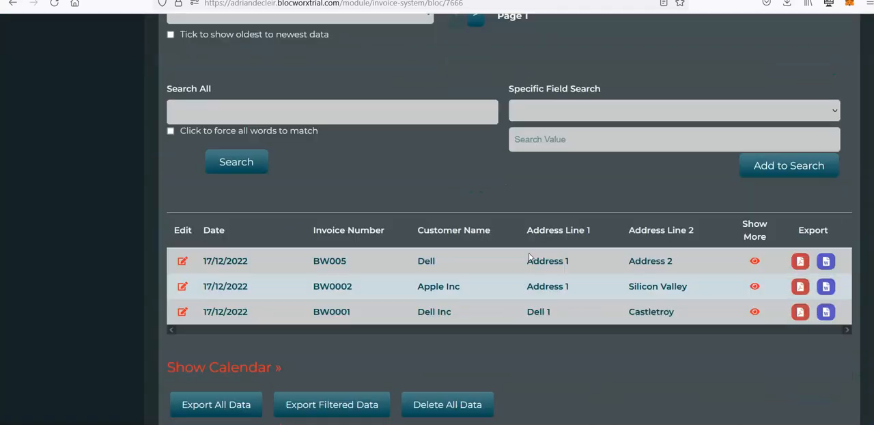
click(825, 260)
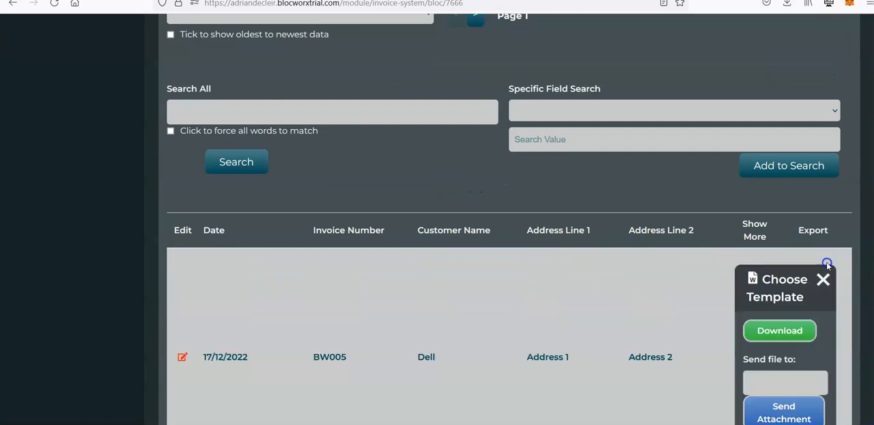
click(763, 326)
click(779, 348)
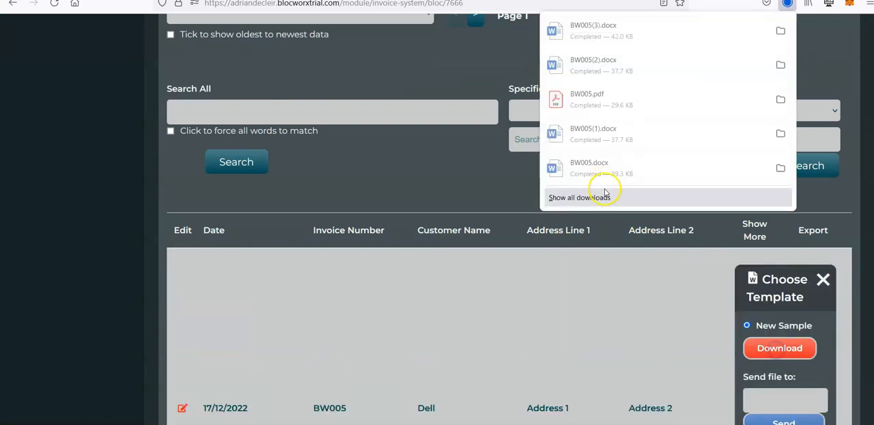
click(629, 34)
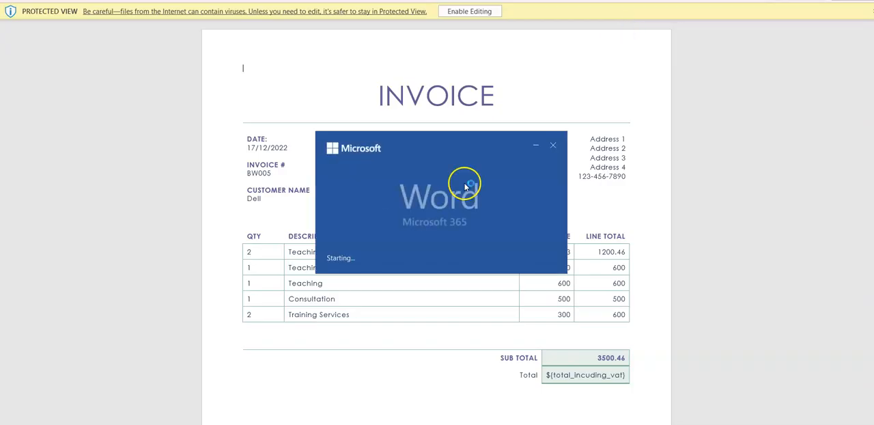
scroll(464, 183, down, 5)
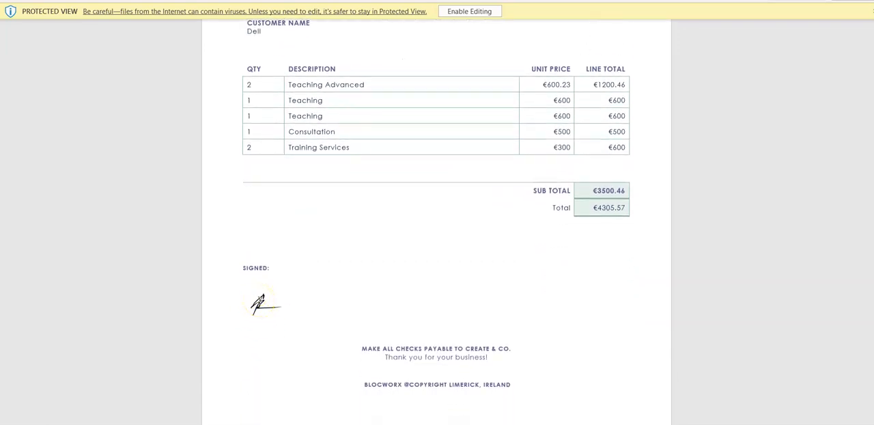
scroll(372, 201, up, 1)
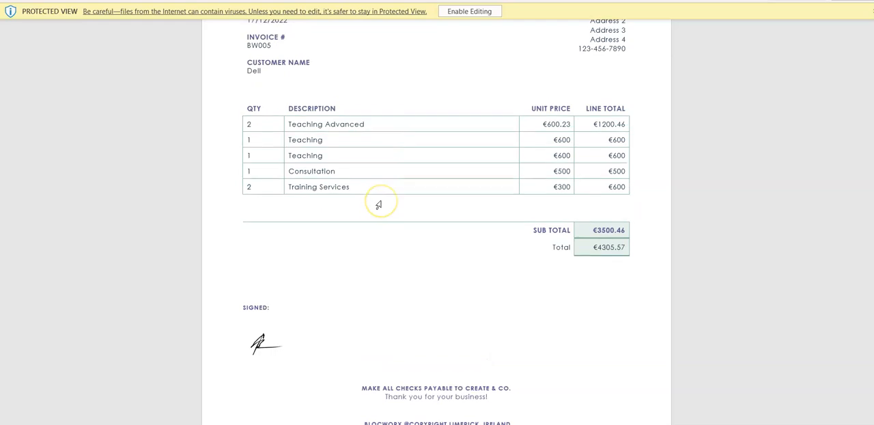
scroll(378, 204, down, 1)
scroll(312, 351, up, 4)
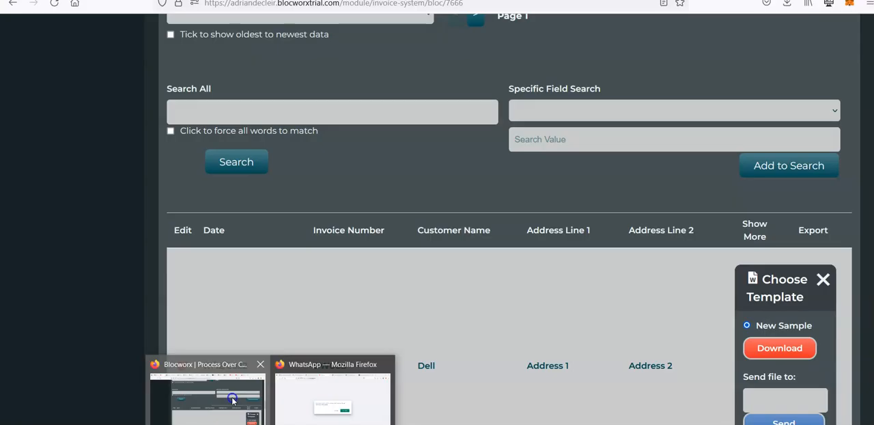
Return to Blocworx in the browser, switch the Generate Invoice bloc to edit mode and accept editing it despite its live data
click(230, 395)
scroll(417, 210, up, 5)
scroll(418, 210, up, 6)
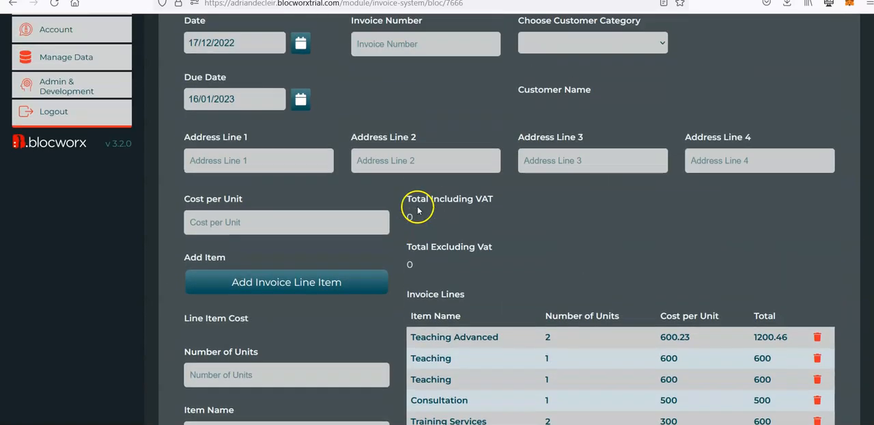
scroll(434, 229, down, 15)
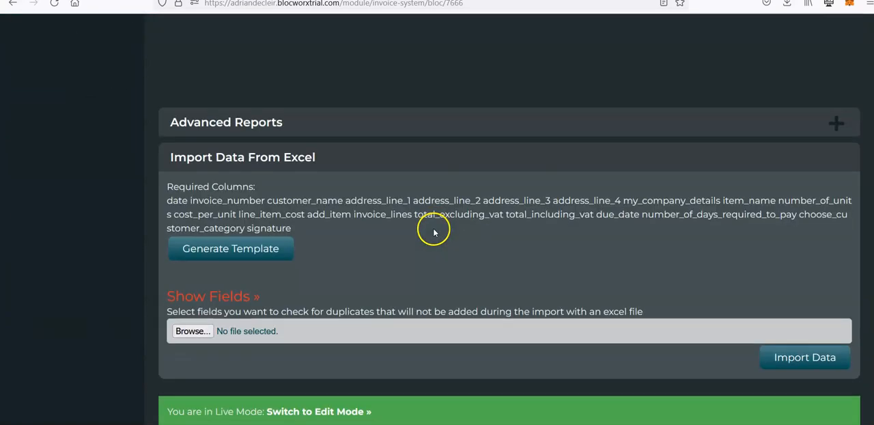
click(341, 411)
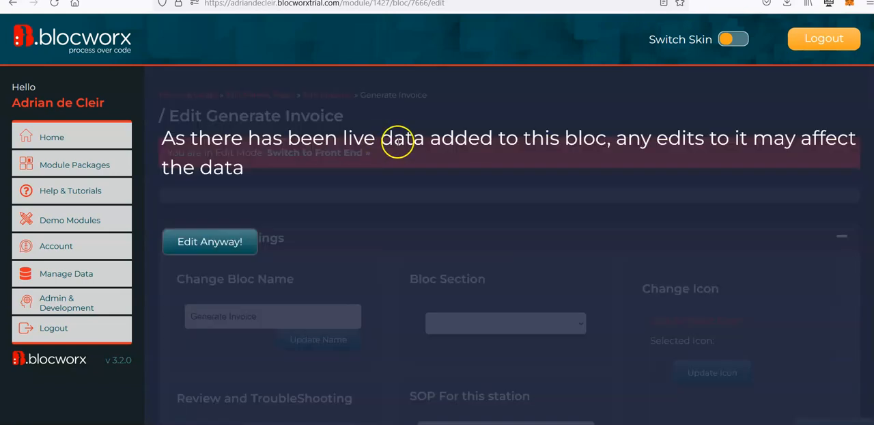
click(234, 242)
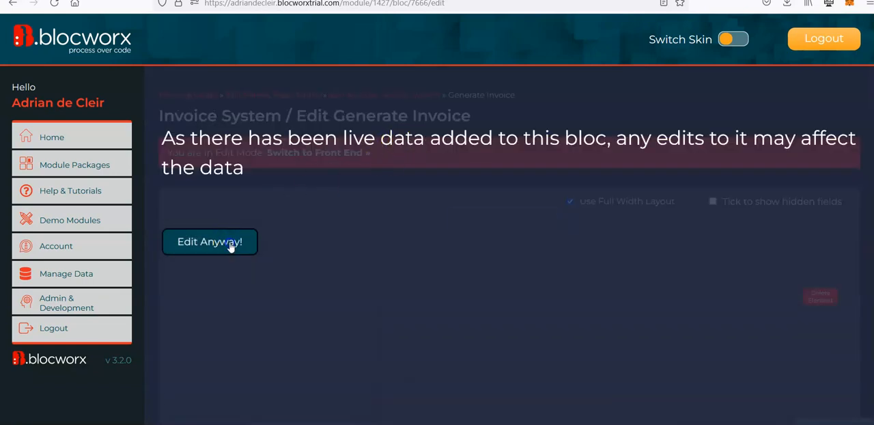
scroll(154, 337, down, 1)
scroll(153, 337, down, 3)
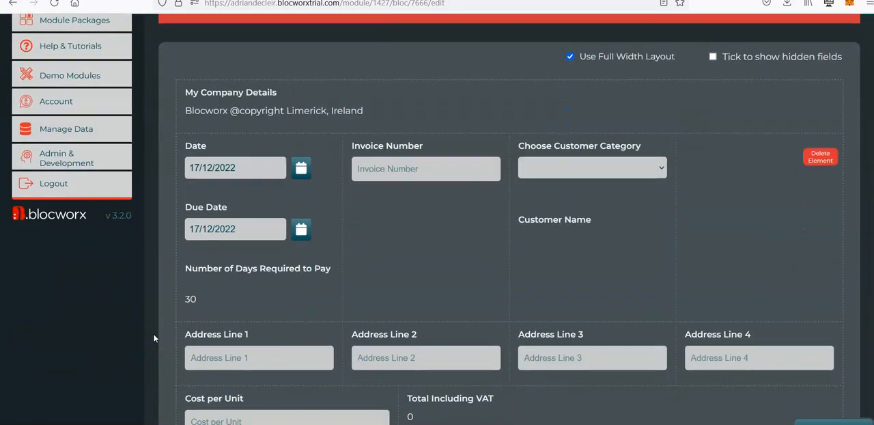
scroll(144, 328, down, 1)
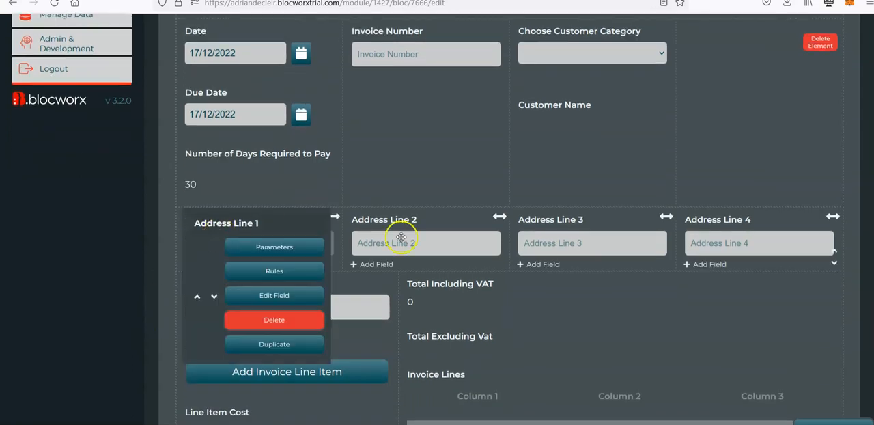
mouse_move(789, 234)
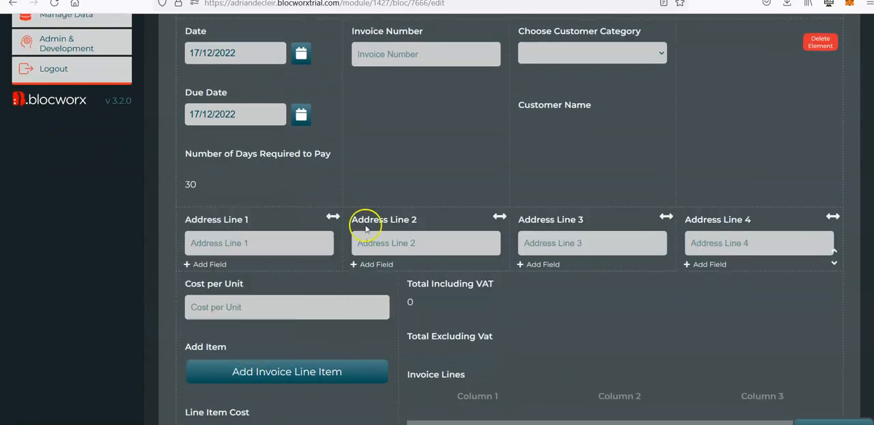
Delete the Address Line 4, Address Line 3 and Address Line 2 fields from the invoice form
mouse_move(422, 242)
mouse_move(748, 243)
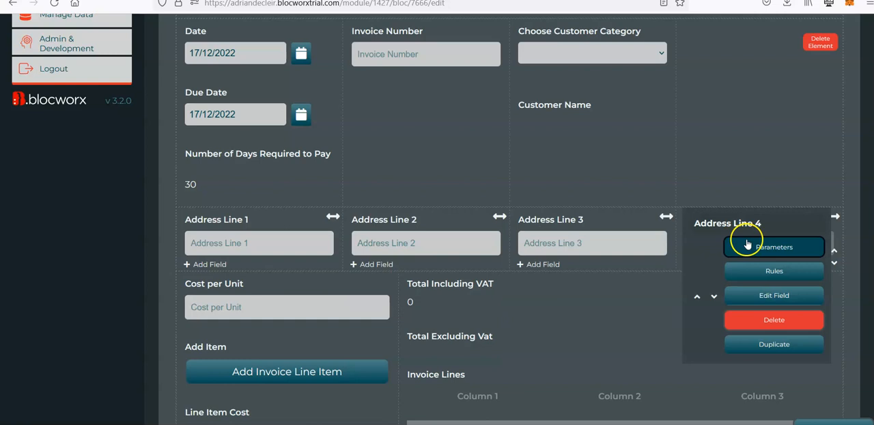
click(765, 323)
mouse_move(605, 248)
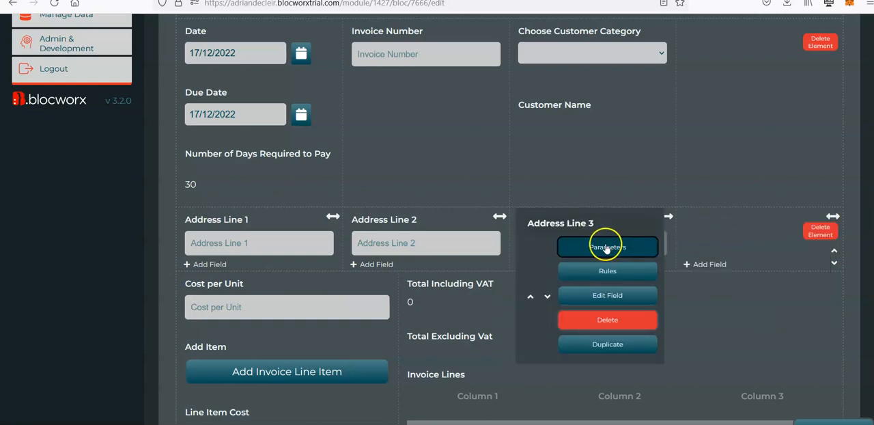
click(624, 320)
mouse_move(457, 242)
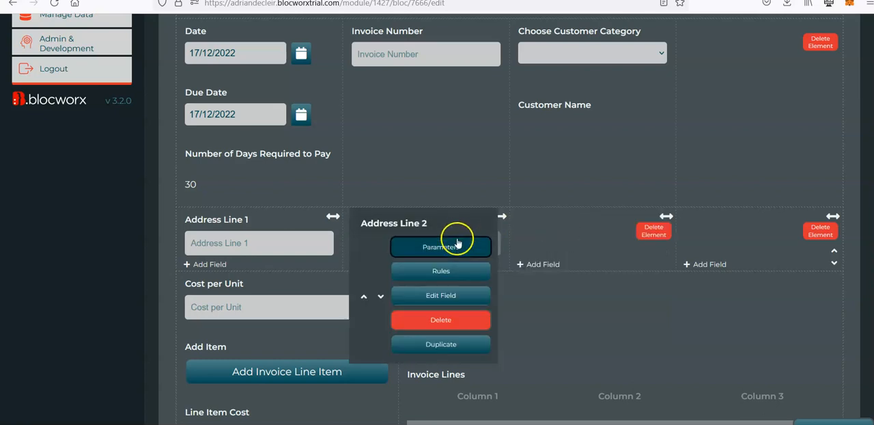
click(475, 321)
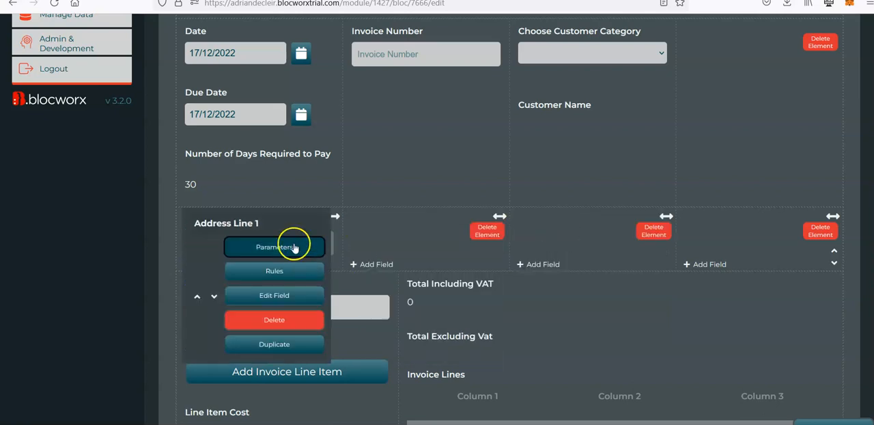
Remove the three empty layout elements beside the Address Line 1 field
mouse_move(253, 236)
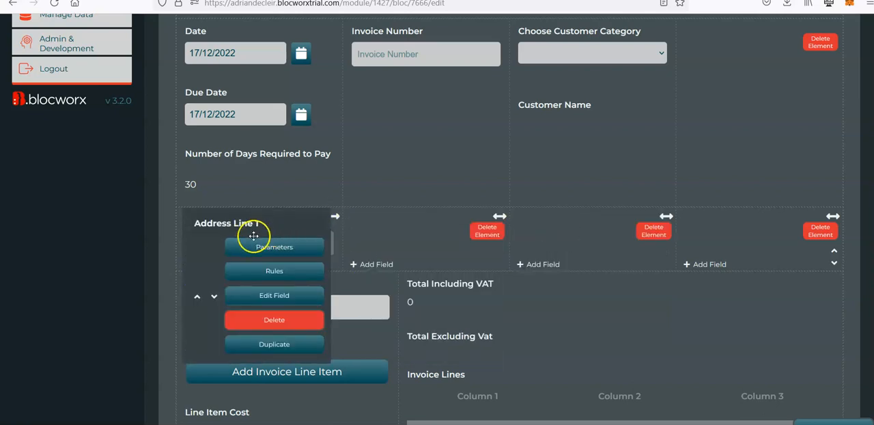
click(489, 235)
click(643, 234)
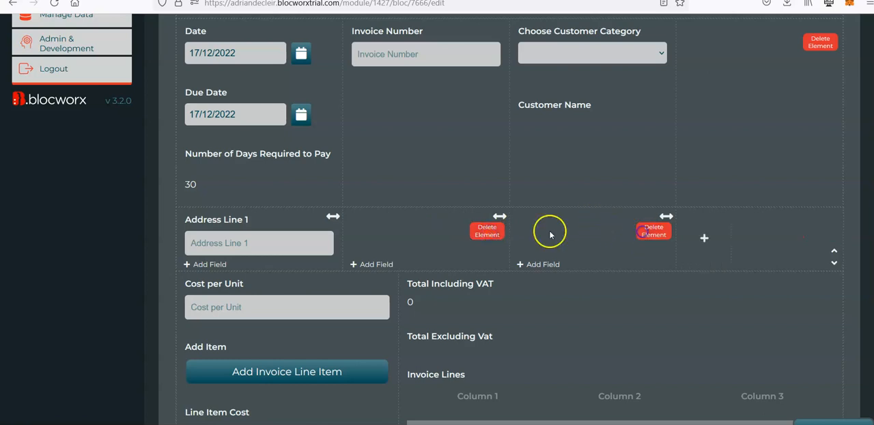
click(493, 234)
Rename the Address Line 1 field as Address and submit the change
mouse_move(277, 244)
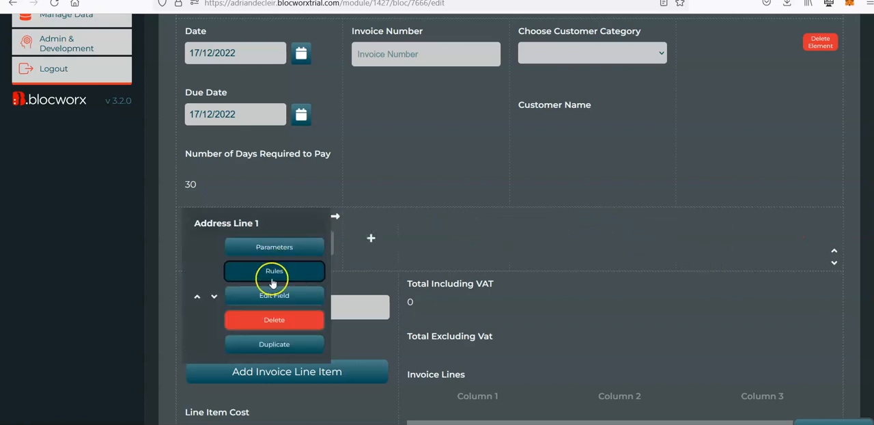
click(288, 307)
click(124, 111)
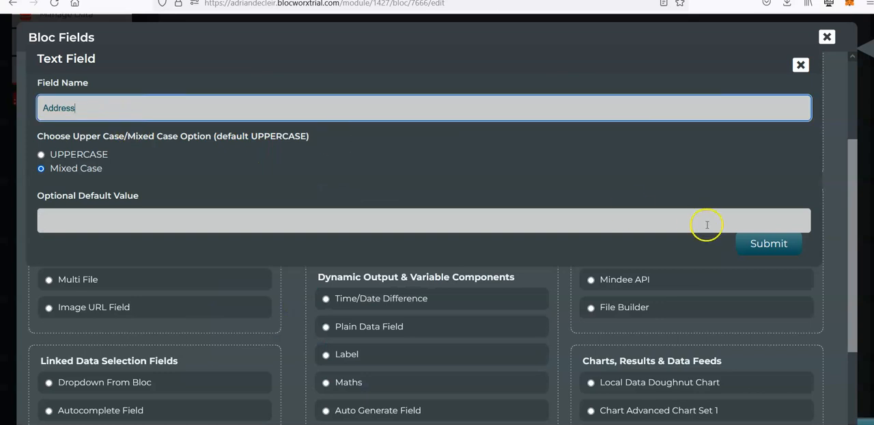
click(795, 240)
Set the width of the Address field's element to 6/12ths (Half Size)
mouse_move(283, 317)
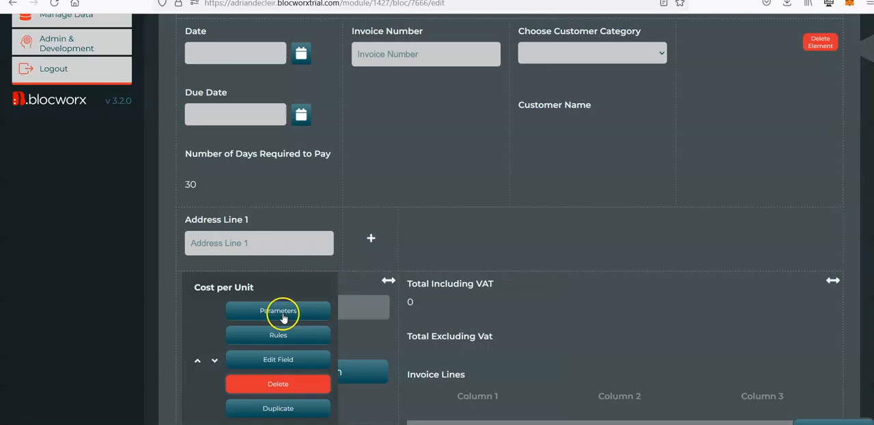
click(335, 217)
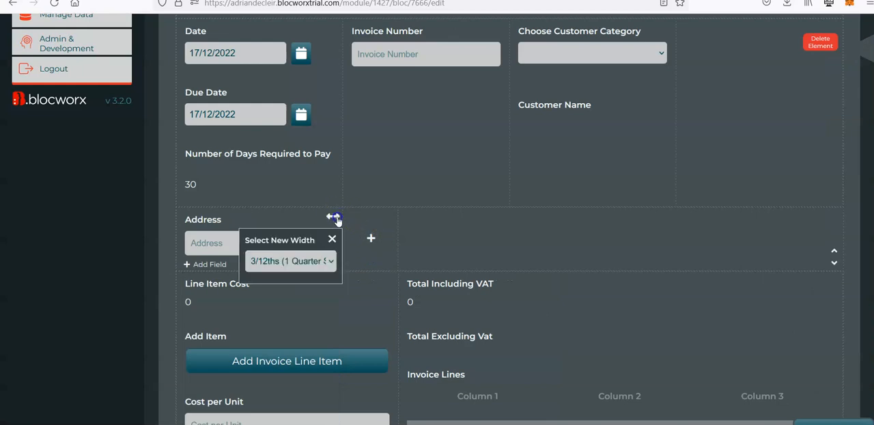
click(327, 266)
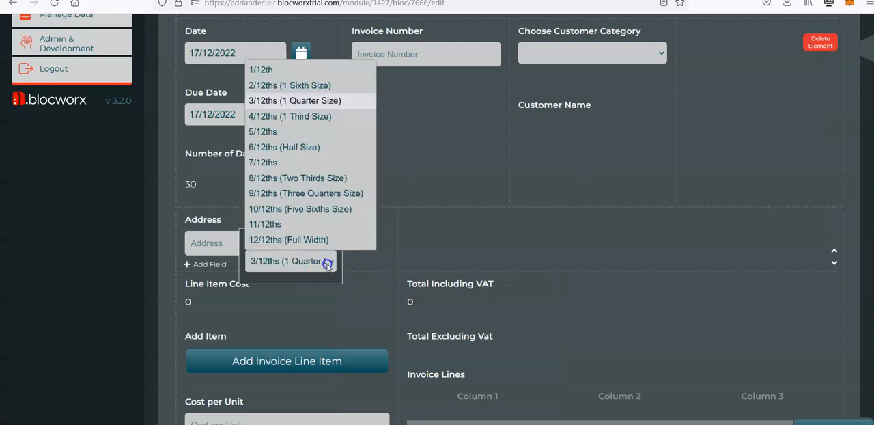
click(303, 150)
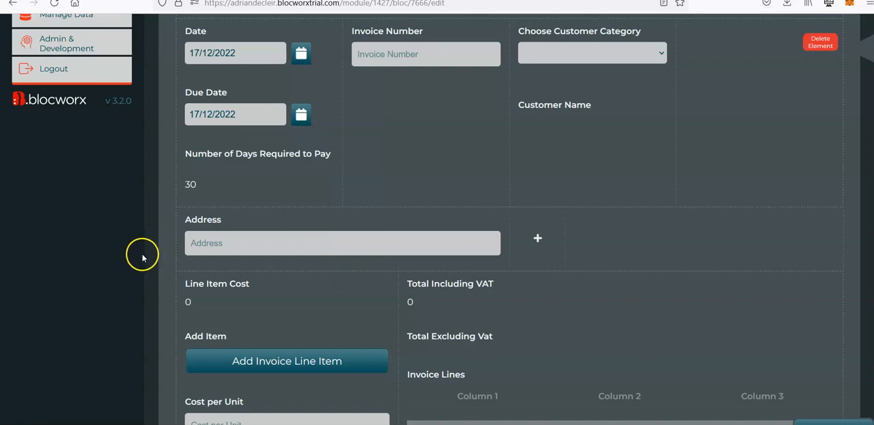
Change the Address field's type to Content Editor For User (WYSIWYG) with the button text Open Editor, and submit it
mouse_move(219, 254)
click(280, 295)
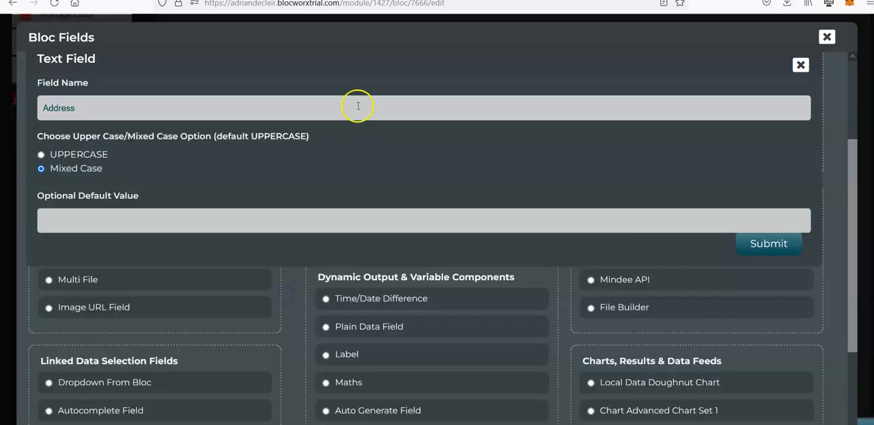
click(800, 65)
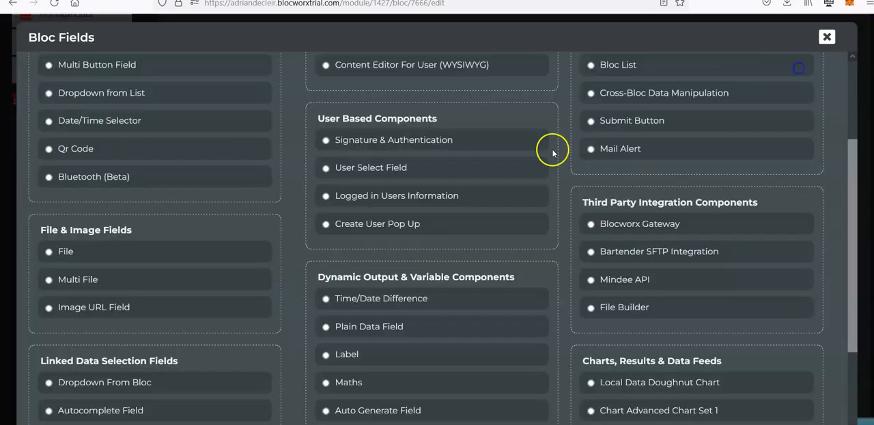
scroll(552, 153, up, 3)
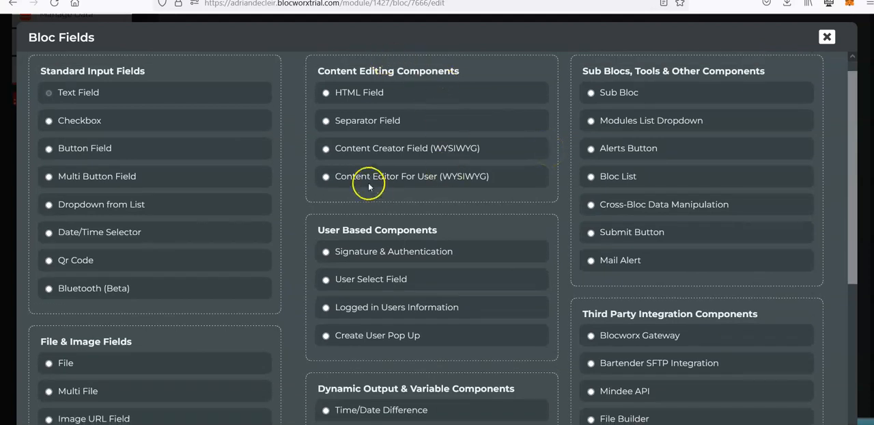
click(404, 179)
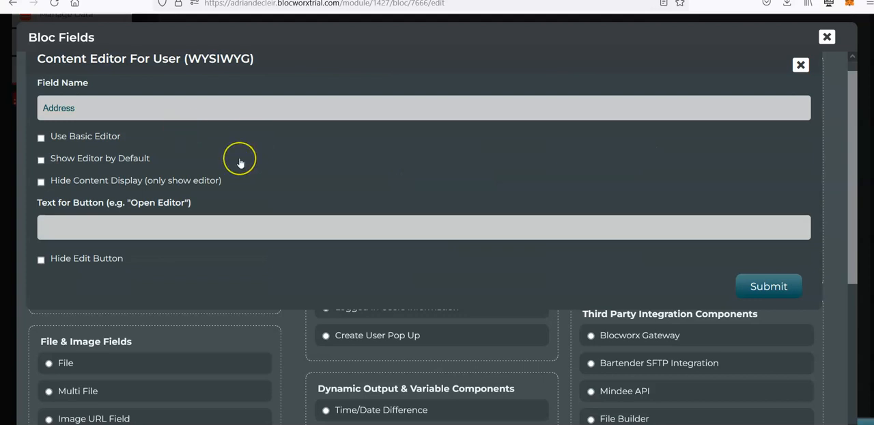
click(767, 287)
click(536, 247)
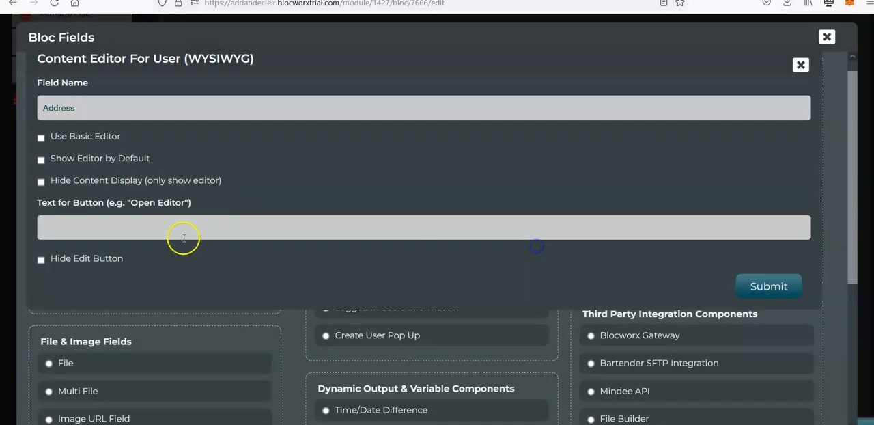
click(112, 233)
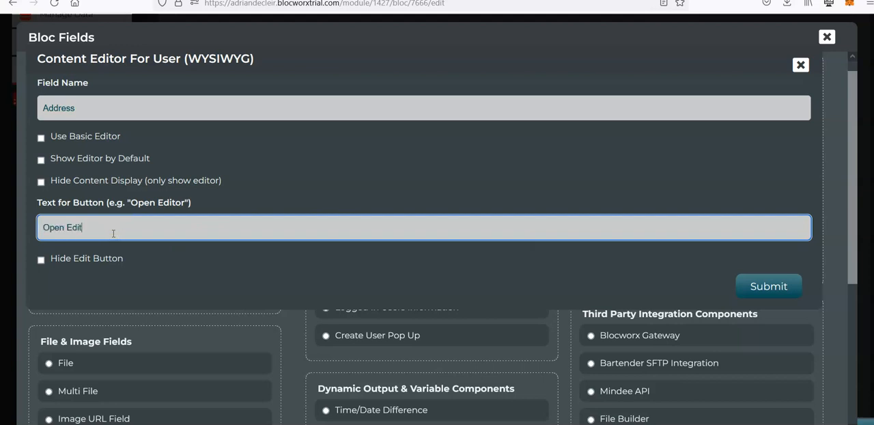
click(764, 287)
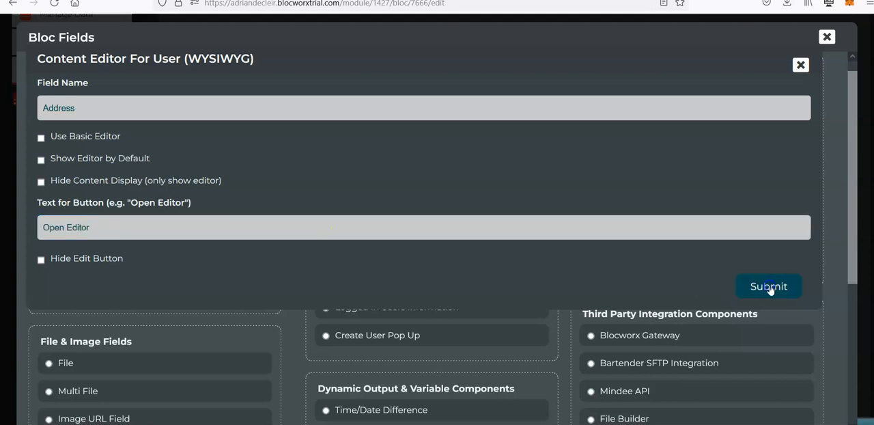
Switch the Generate Invoice bloc to the front end and open the Address field's content editor
scroll(144, 201, up, 3)
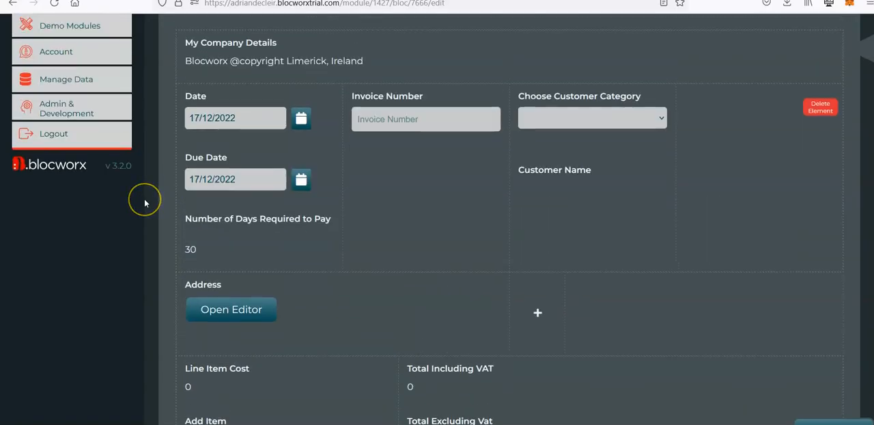
click(303, 114)
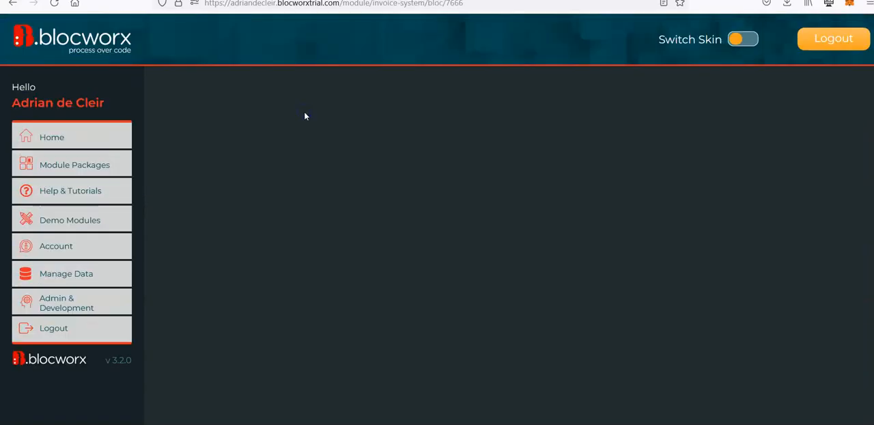
scroll(205, 219, down, 3)
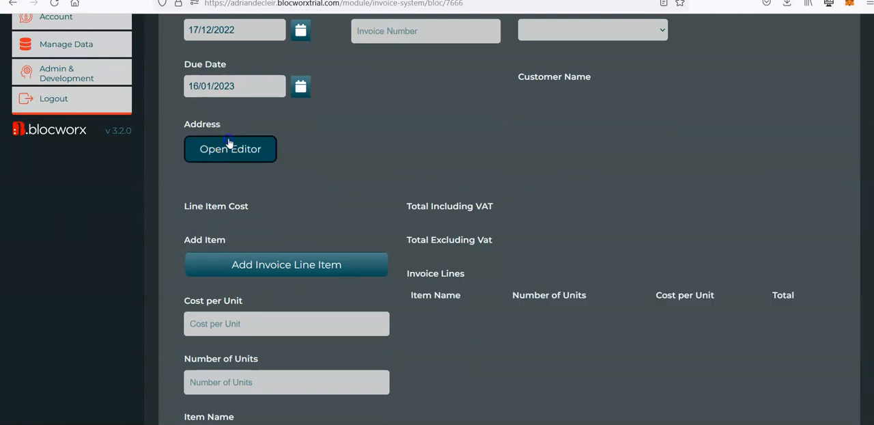
click(228, 141)
scroll(508, 191, down, 2)
scroll(492, 196, down, 2)
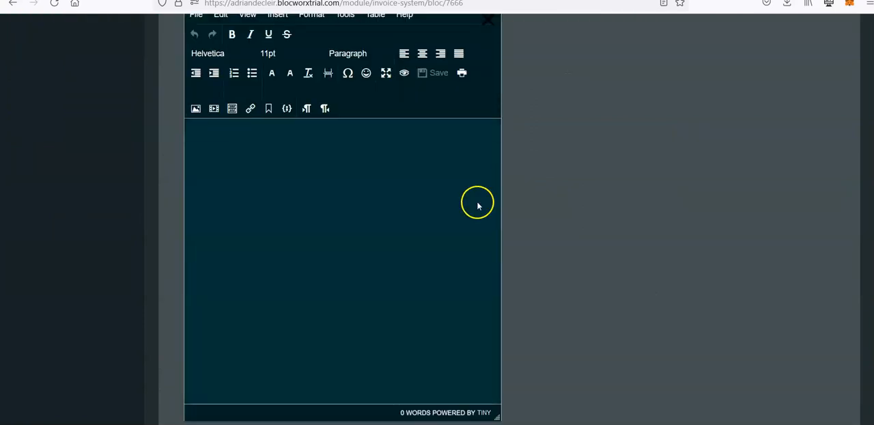
Enter four lines of sample text in the Address editor, bold some of them and check the content displayed beneath it
scroll(464, 209, up, 3)
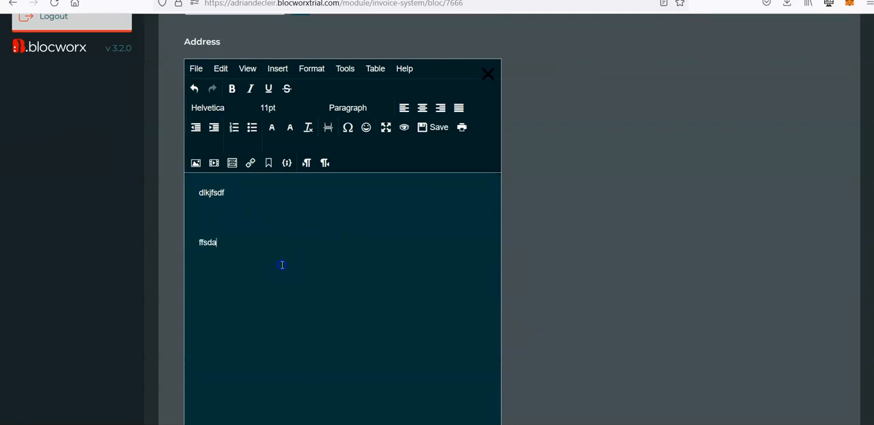
key(ctrl+a)
click(247, 89)
click(233, 89)
click(242, 216)
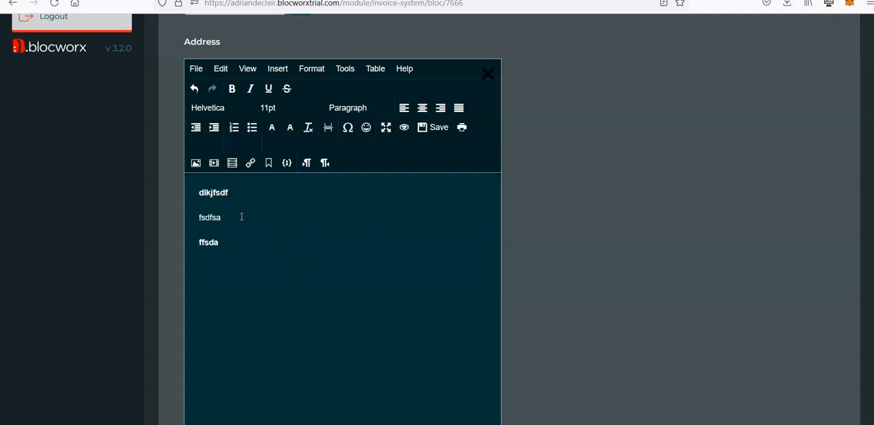
key(ctrl+a)
click(237, 248)
drag(242, 275, 185, 164)
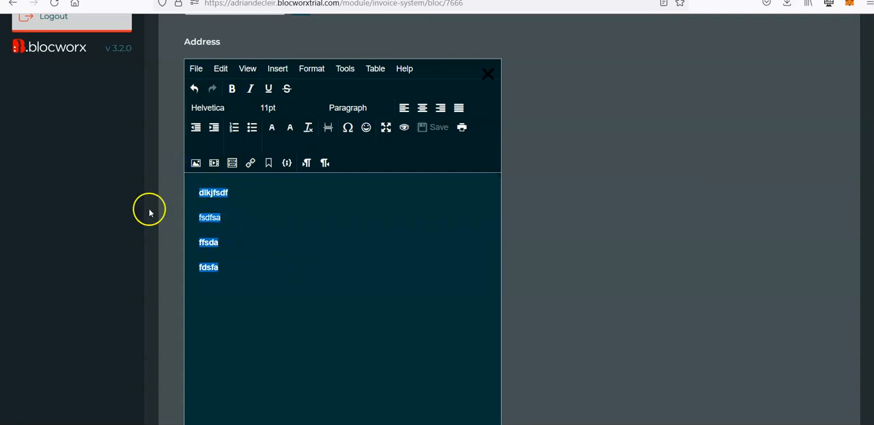
scroll(150, 225, down, 2)
scroll(151, 229, down, 1)
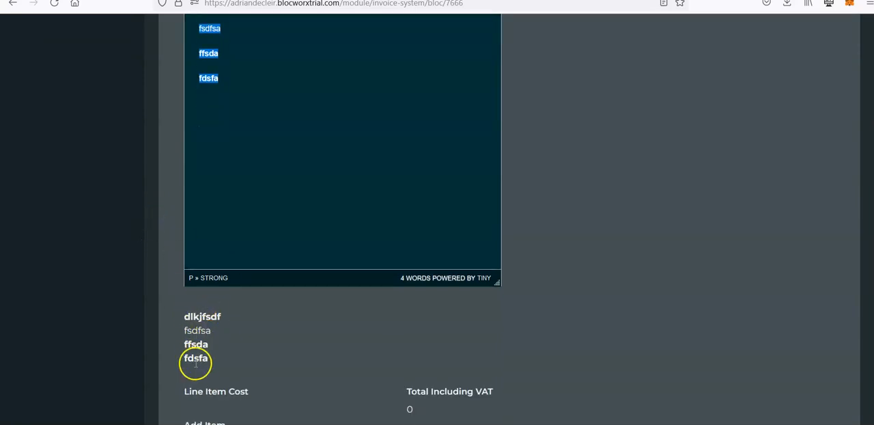
scroll(205, 333, up, 1)
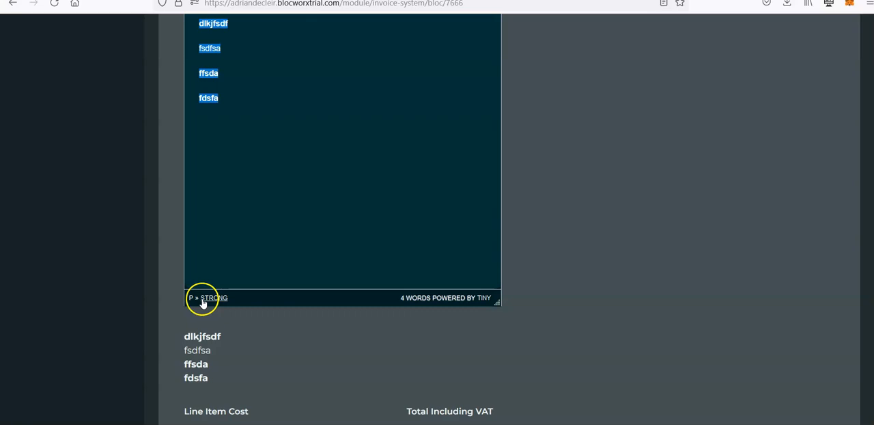
scroll(212, 334, down, 2)
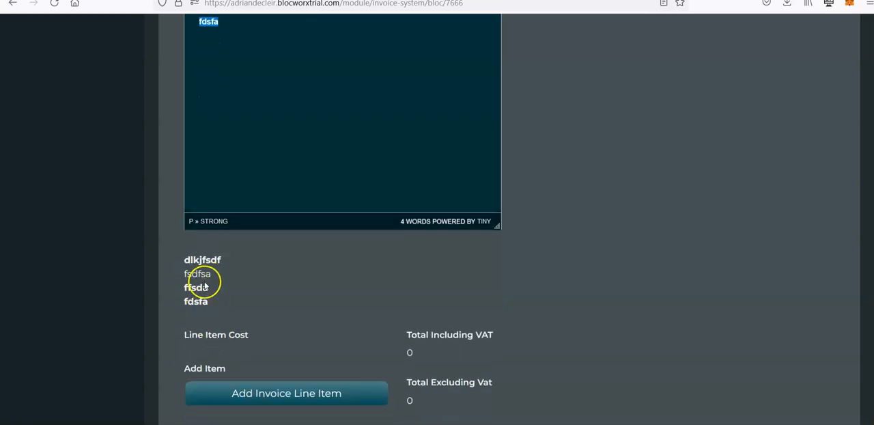
Switch the bloc back to edit mode, accepting the live-data warning, and enable Use Basic Editor for the Address field
scroll(205, 286, down, 5)
scroll(257, 290, down, 10)
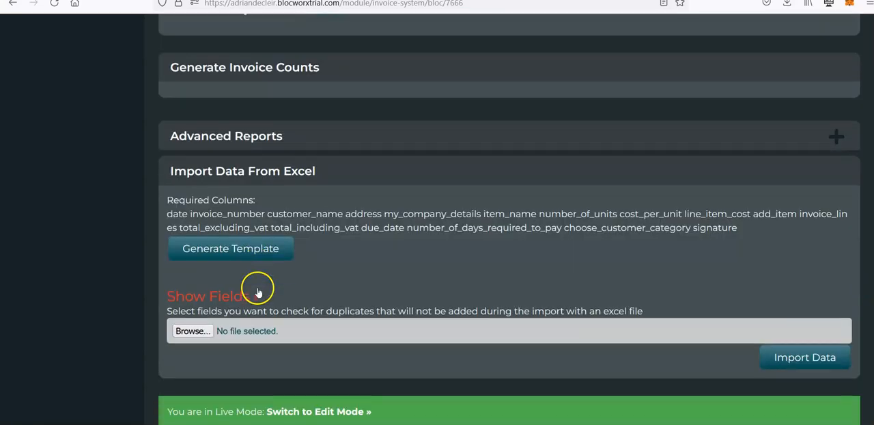
click(313, 415)
click(230, 240)
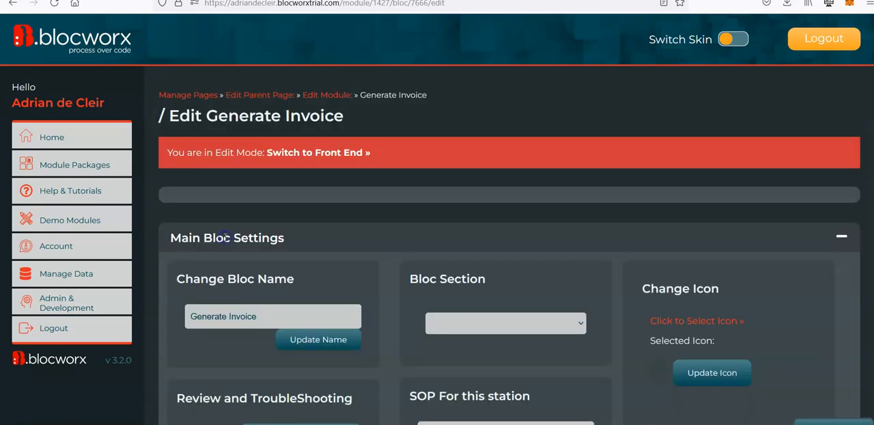
scroll(544, 241, down, 5)
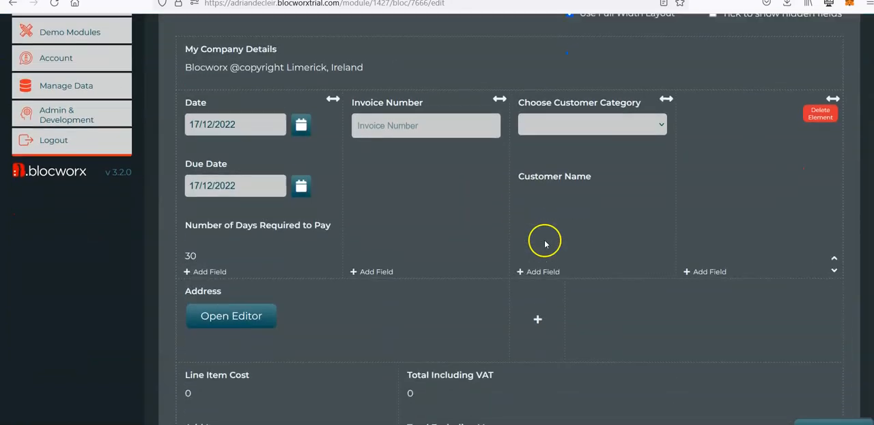
scroll(502, 255, down, 3)
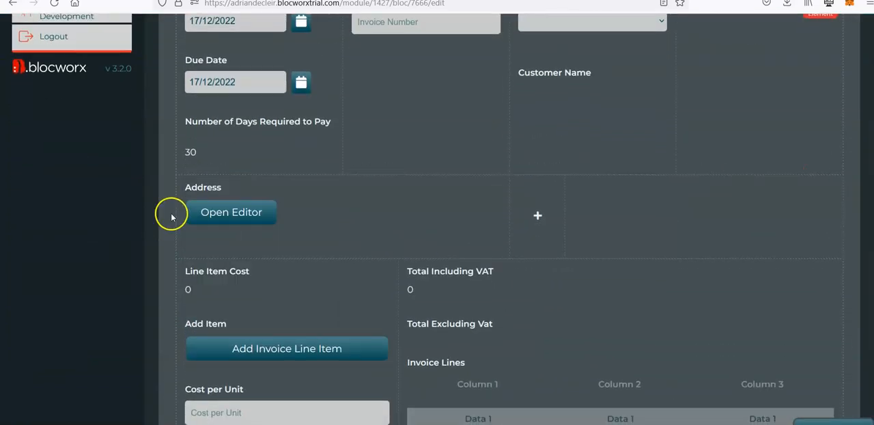
click(277, 264)
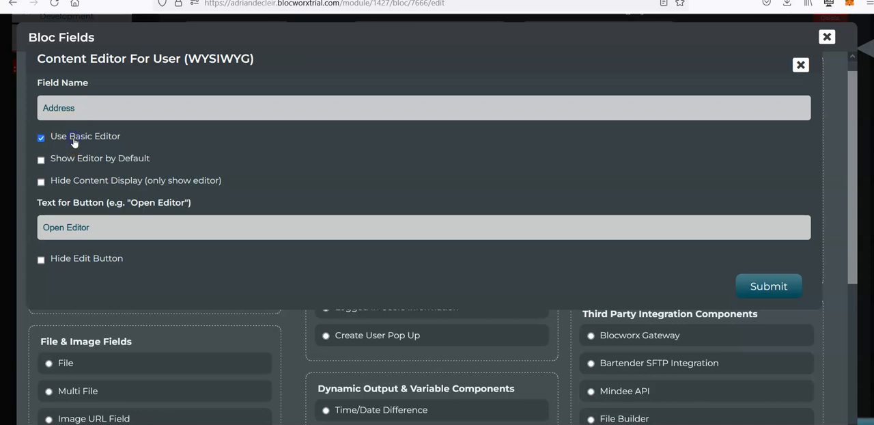
click(768, 286)
scroll(230, 132, up, 10)
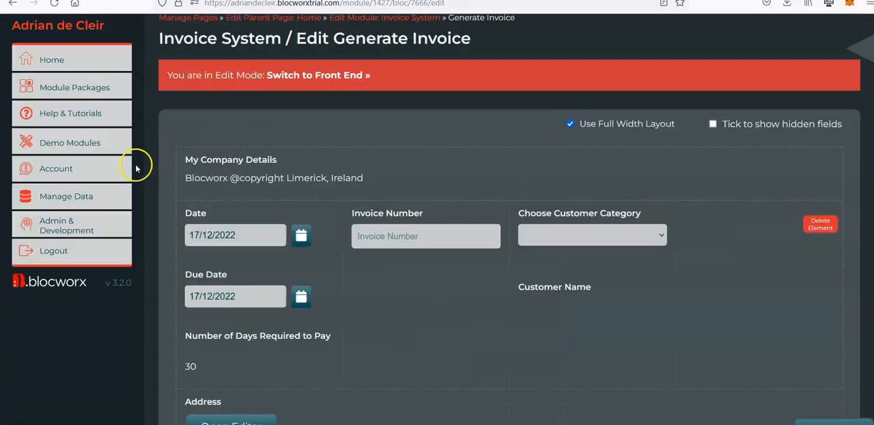
Open the front end of the Generate Invoice bloc in a new browser tab and open the Address editor
right_click(302, 112)
click(320, 126)
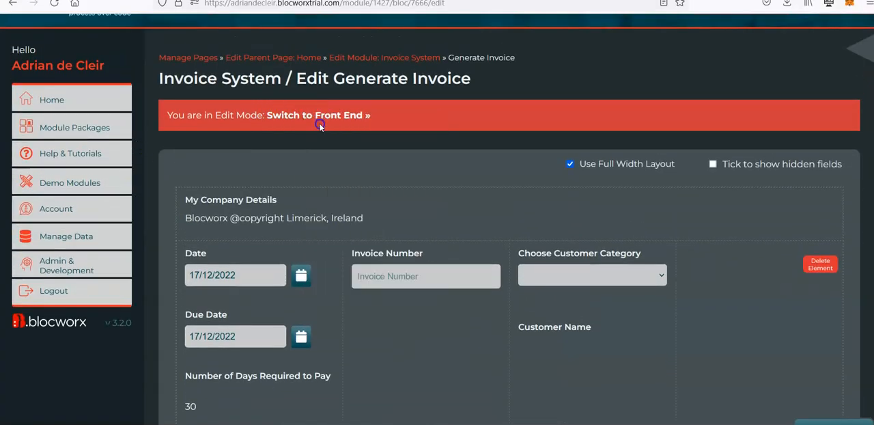
click(232, 0)
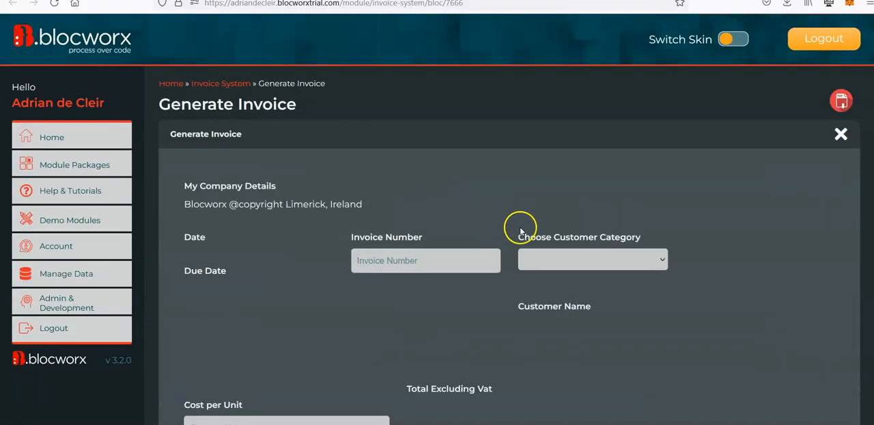
scroll(520, 230, down, 3)
scroll(520, 231, down, 1)
click(250, 164)
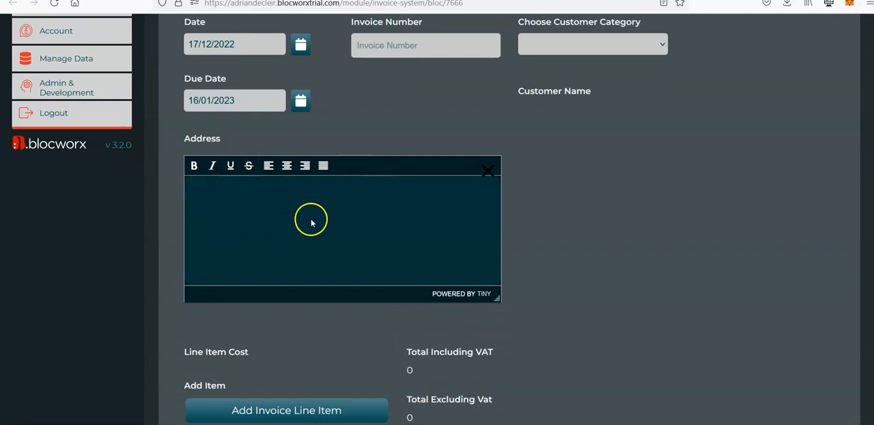
Enter the sample lines "fsdf" and "fsdaf" in the basic Address editor to test its content display
text(fsdf)
key(Return)
text(fsdaf)
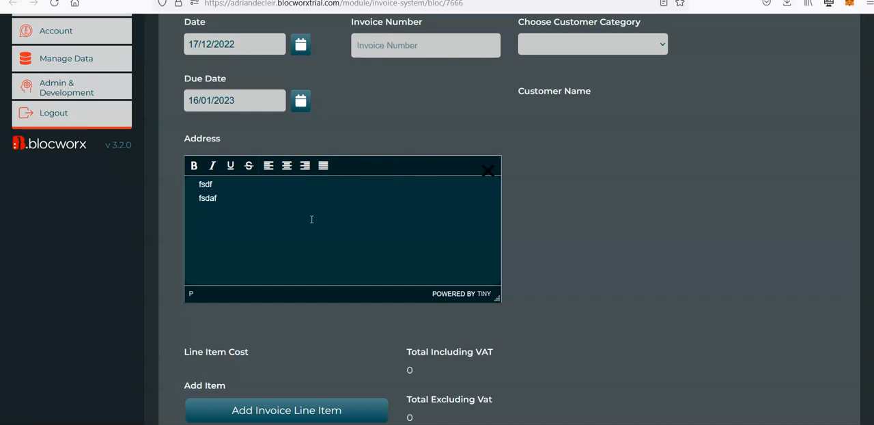
key(Return)
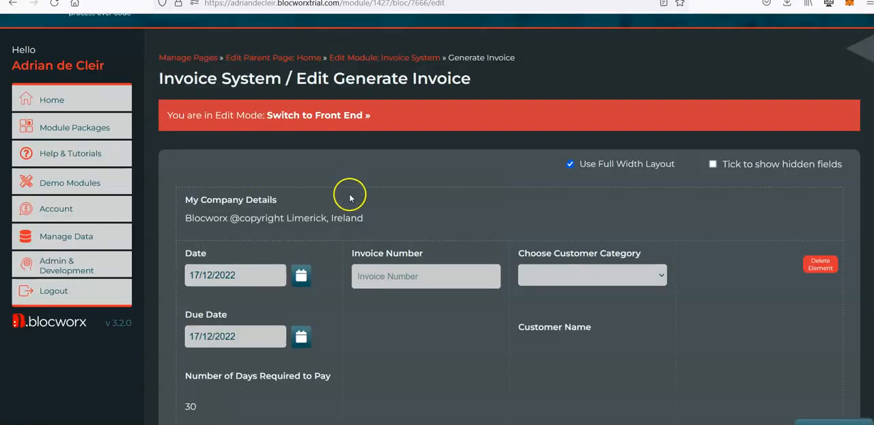
In the edit-mode page, enable Show Editor by Default for the Address field and submit the change
scroll(350, 193, down, 3)
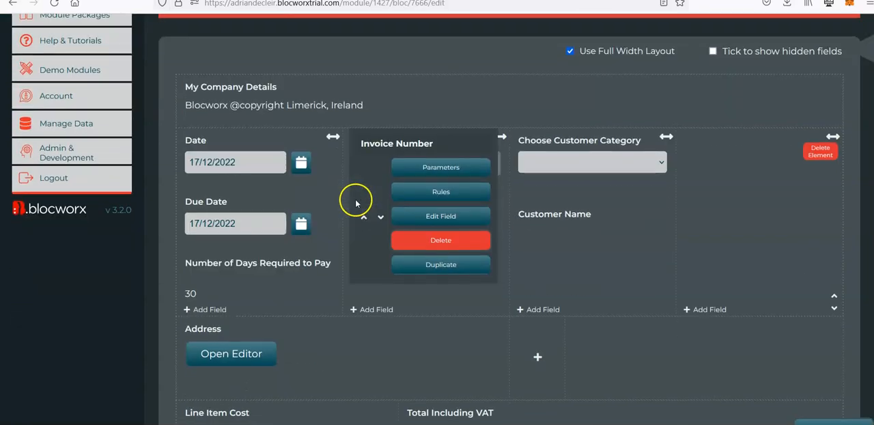
scroll(355, 200, down, 2)
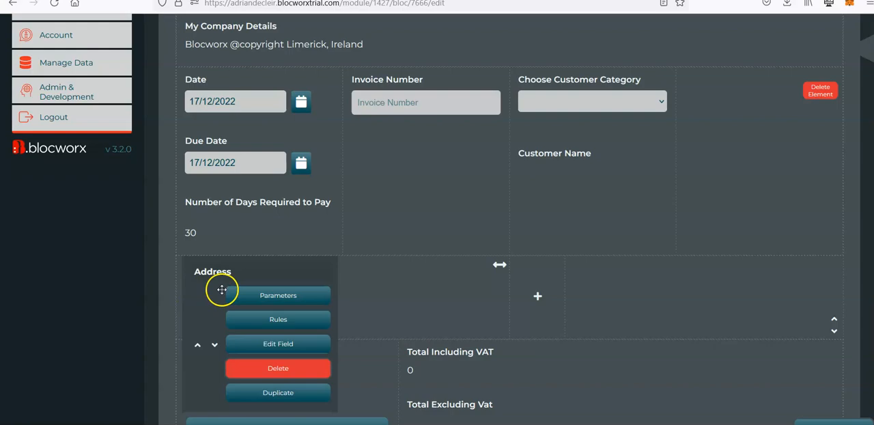
click(276, 342)
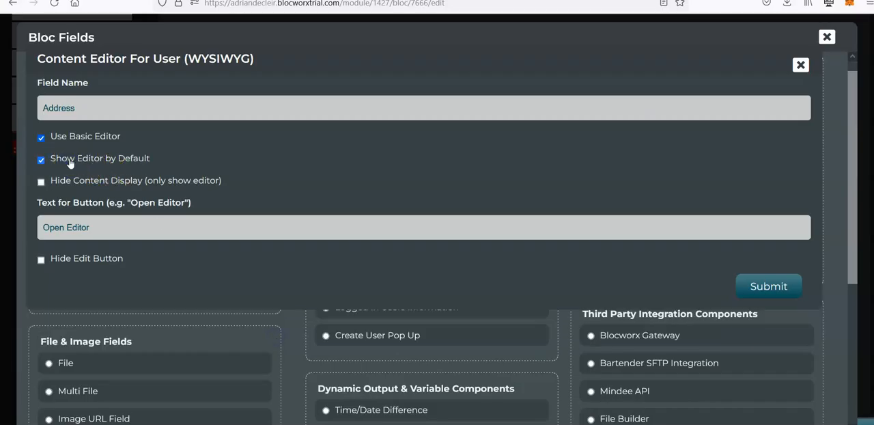
click(761, 292)
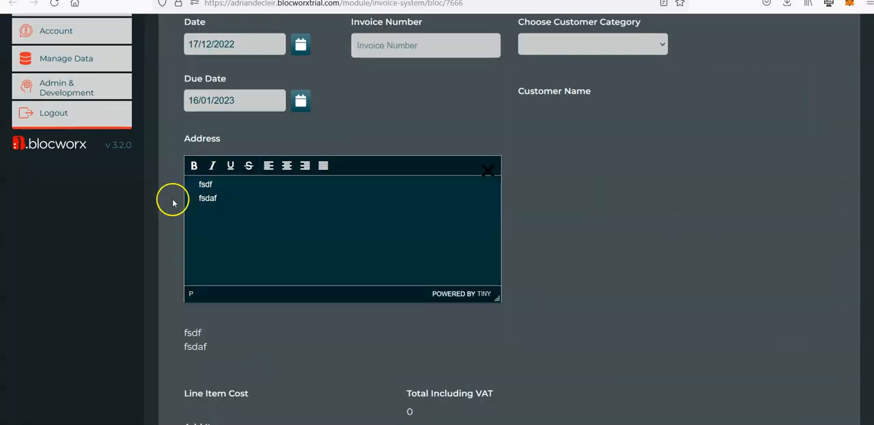
Reload the front-end form and check how the Address editor appears by default
key(F5)
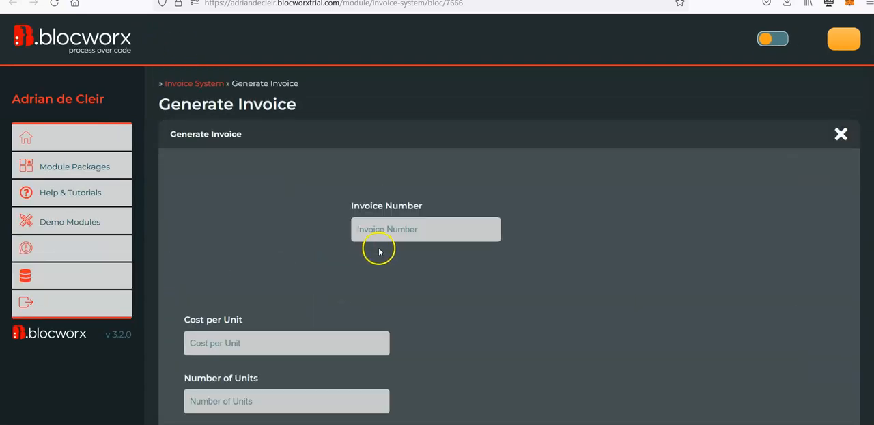
scroll(481, 247, down, 3)
scroll(566, 236, down, 2)
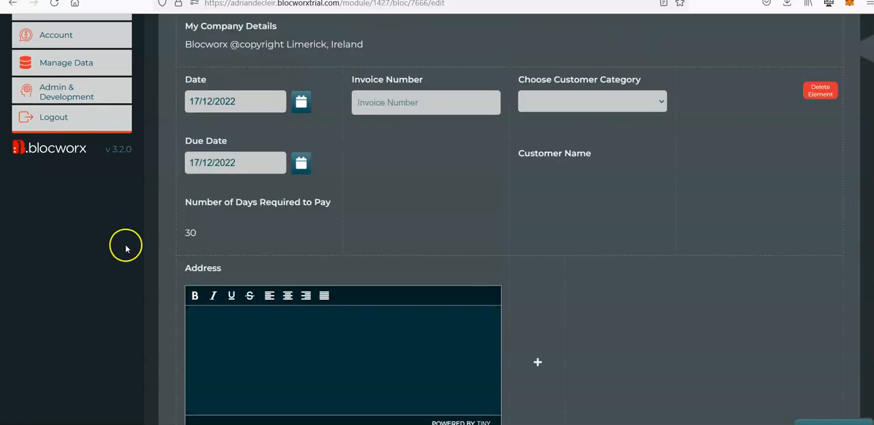
Return to the edit-mode page and open the Address field's settings for editing
scroll(170, 239, down, 2)
mouse_move(230, 230)
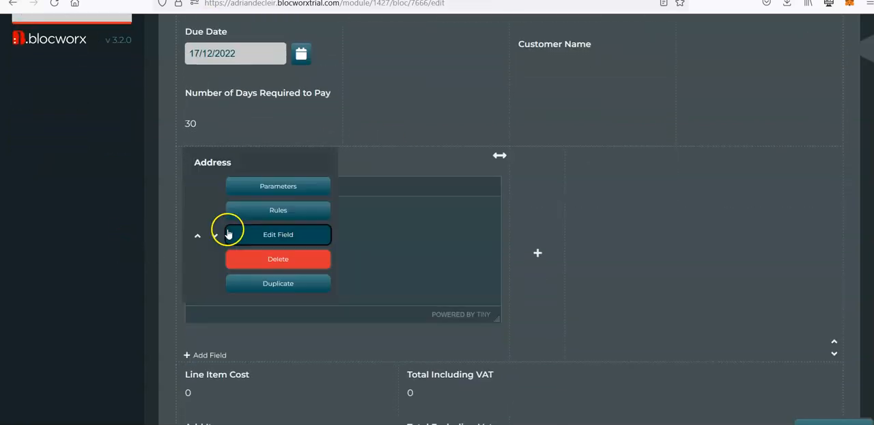
click(274, 235)
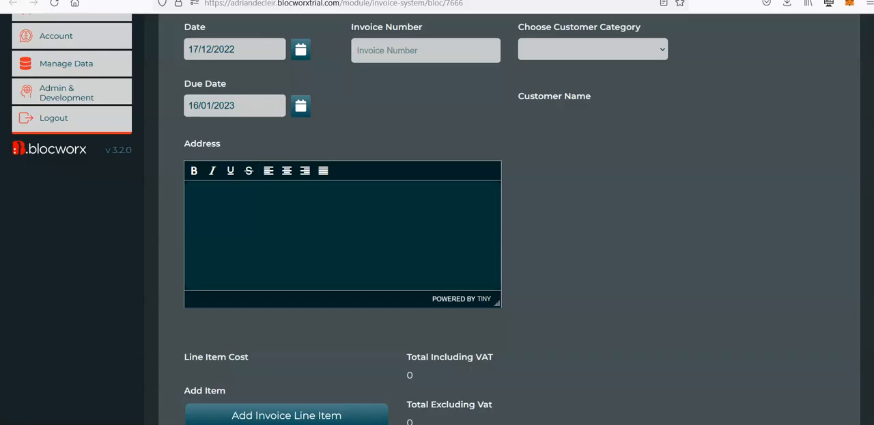
Enter the sample lines "fads", "fsadfsda" and "fsd" in the front-end Address editor and examine the content display beneath it
scroll(205, 186, down, 1)
click(256, 188)
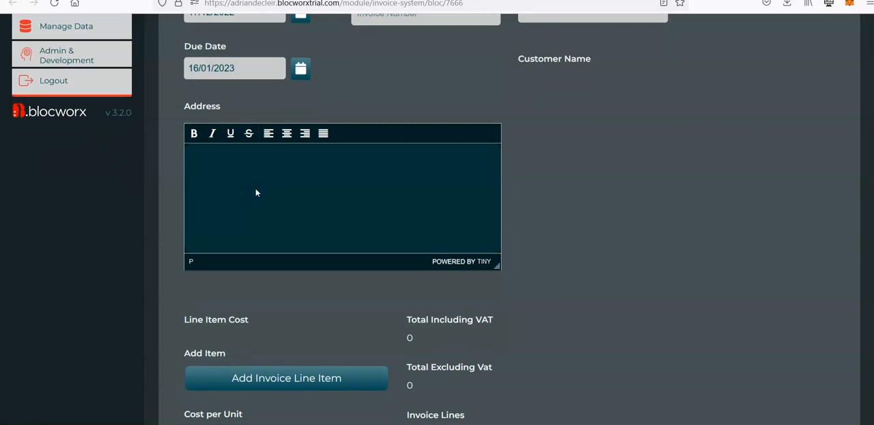
text(fads)
key(Return)
text(fsadfsda)
key(Return)
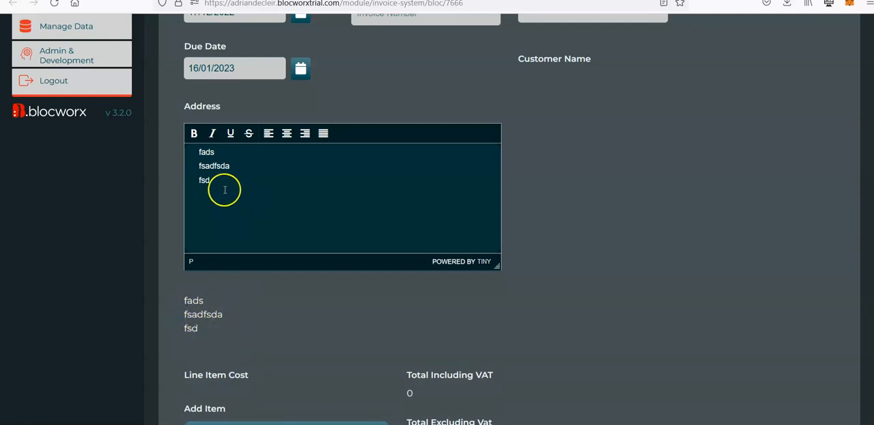
drag(224, 189, 206, 152)
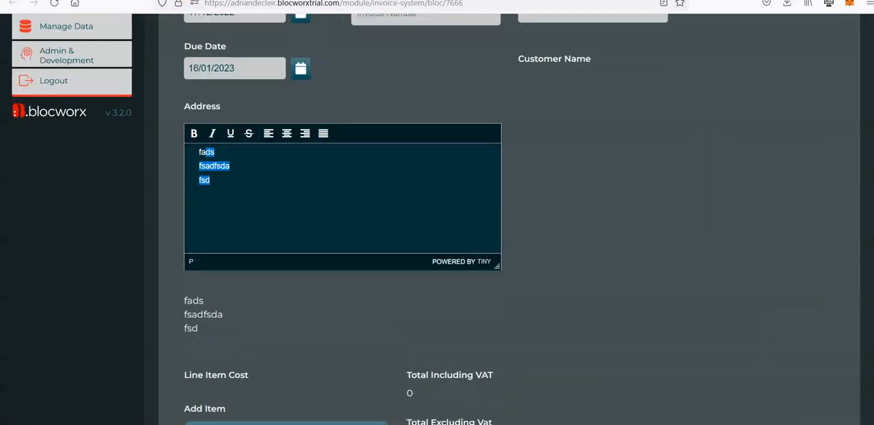
Reload the front-end form, enter the lines "fdsfsad", "fsdaf" and "safasd" in the Address editor and check the area beneath it
key(F5)
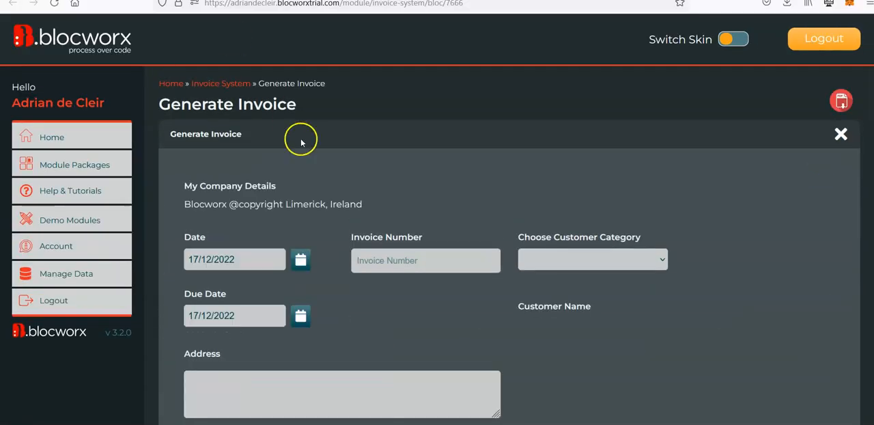
scroll(322, 166, down, 3)
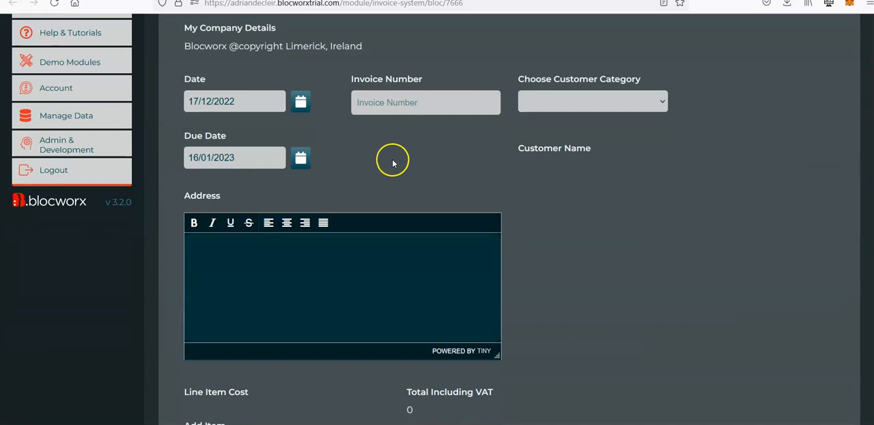
click(318, 307)
text(fdsfsad)
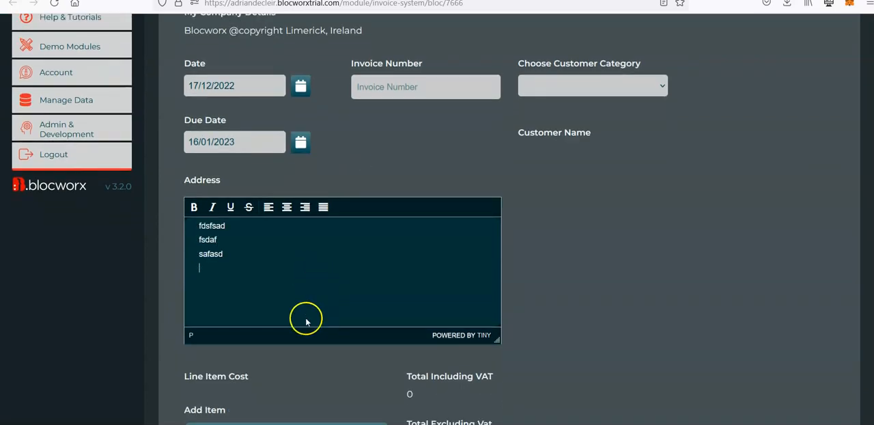
scroll(306, 318, down, 3)
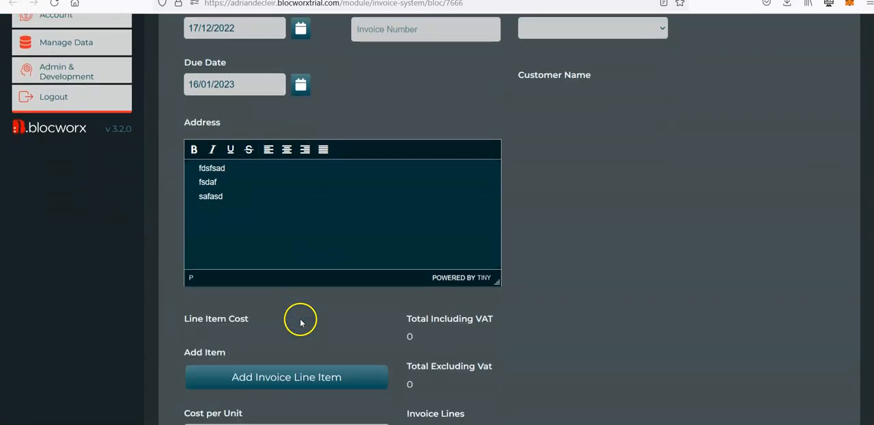
scroll(300, 198, up, 2)
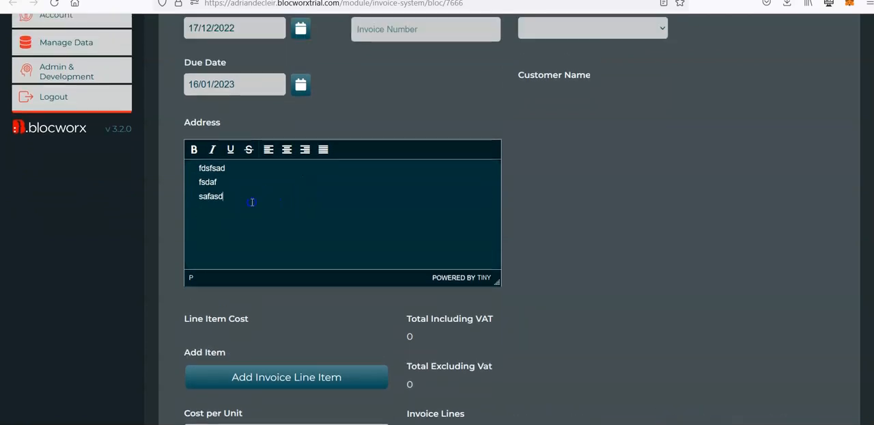
Clear the Address editor and replace its content with the sample lines "ffsadf", "fsd", "fs" and "fd"
key(ctrl+a)
click(279, 203)
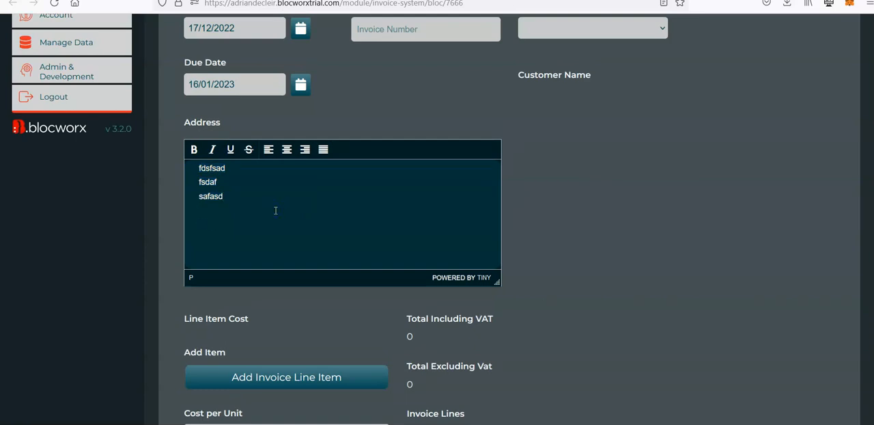
key(ctrl+a)
key(BackSpace)
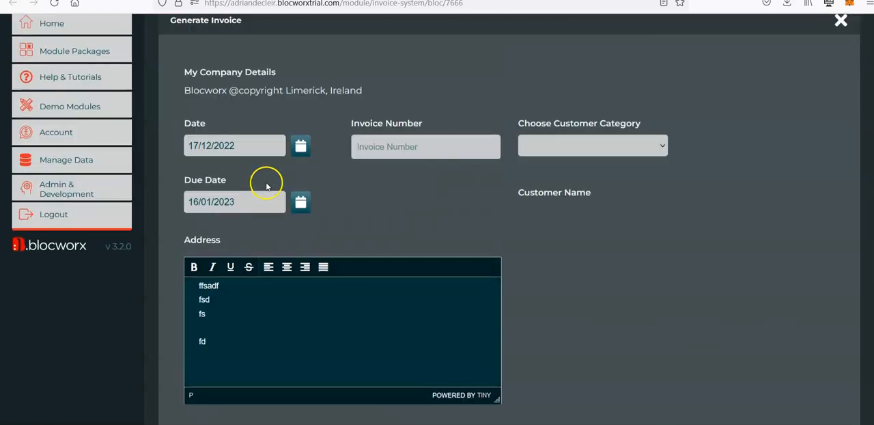
Show the edit links and data filtering for the saved invoices and open invoice BW005 for editing
scroll(263, 205, down, 15)
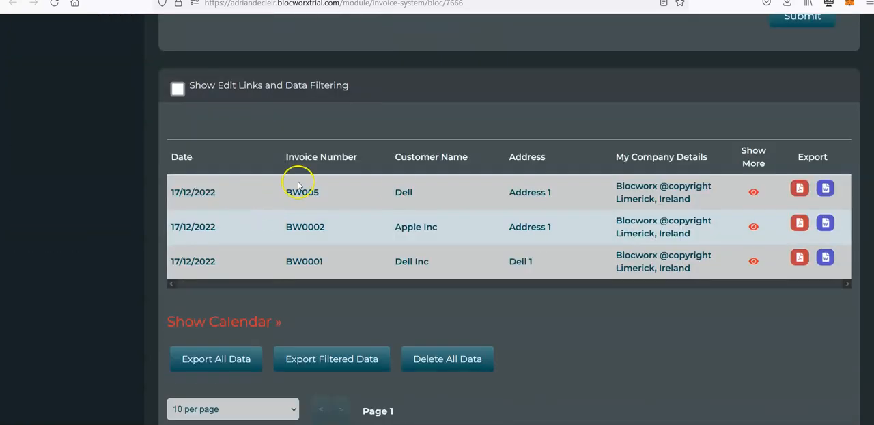
click(178, 91)
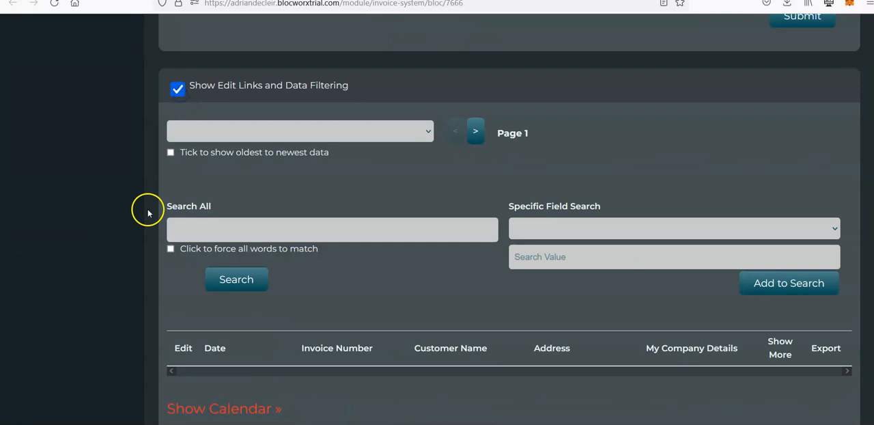
scroll(147, 209, down, 3)
click(183, 269)
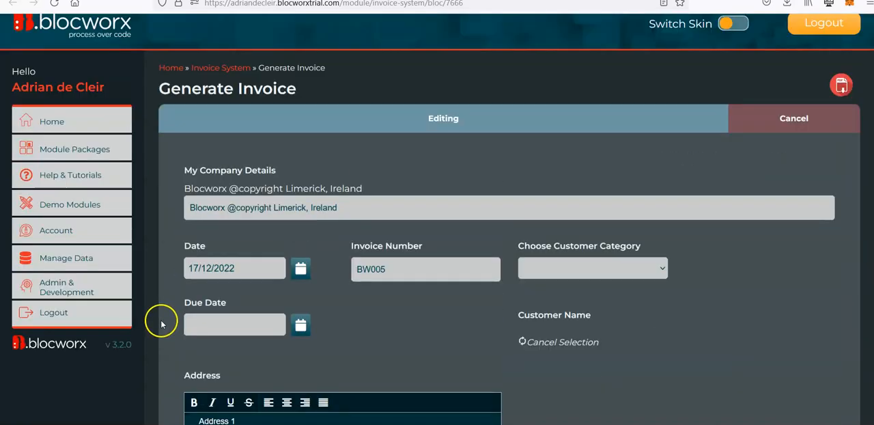
Make the first address line bold as "Address 1," and add a second line "Address 2" with underline and italic
scroll(189, 335, down, 5)
drag(195, 198, 286, 200)
key(ctrl+b)
click(251, 198)
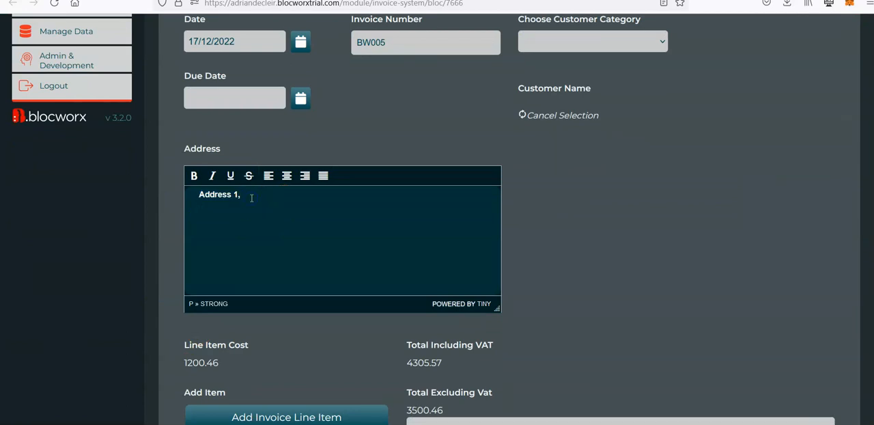
drag(248, 208, 213, 207)
click(230, 175)
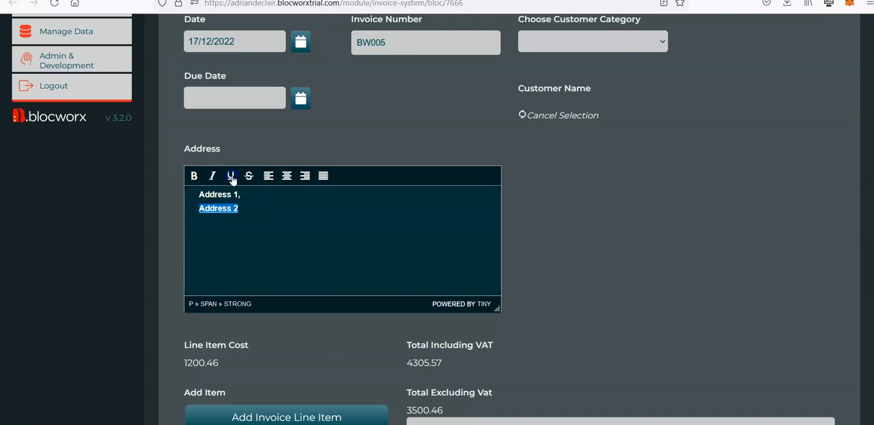
click(211, 176)
click(243, 206)
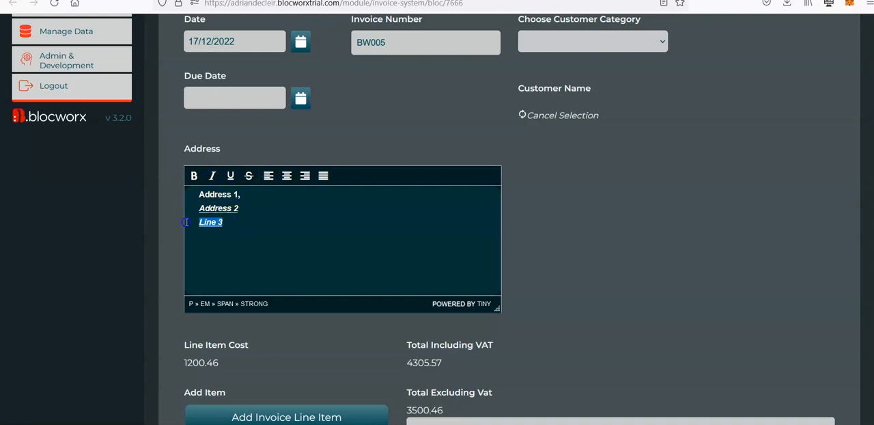
Add a third address line "Line 3" and apply strikethrough to it
click(248, 175)
click(241, 231)
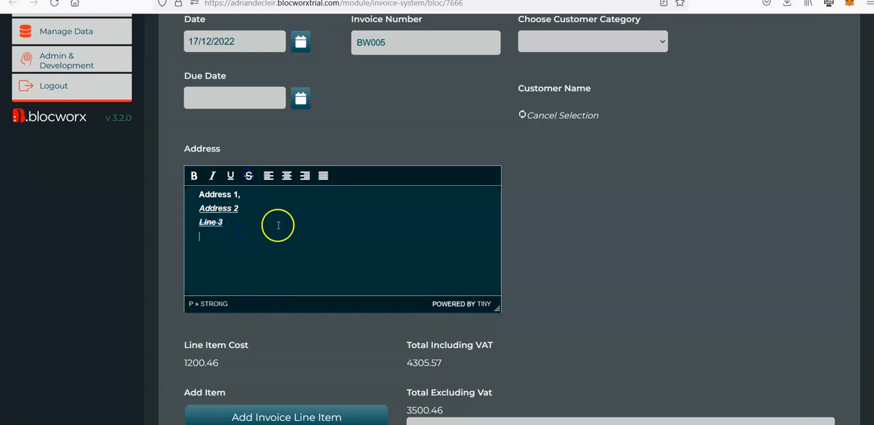
click(265, 218)
Review the edited invoice BW005 and submit it
scroll(576, 211, down, 6)
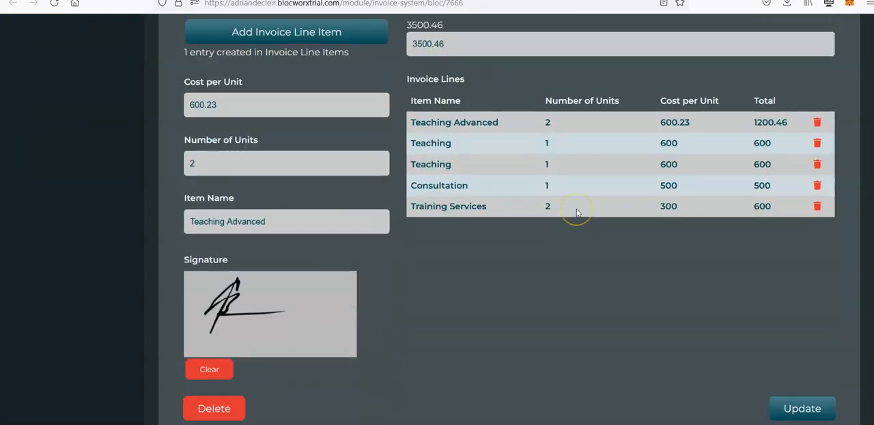
scroll(576, 211, up, 3)
scroll(576, 208, down, 3)
scroll(576, 208, up, 5)
scroll(576, 208, down, 7)
click(786, 314)
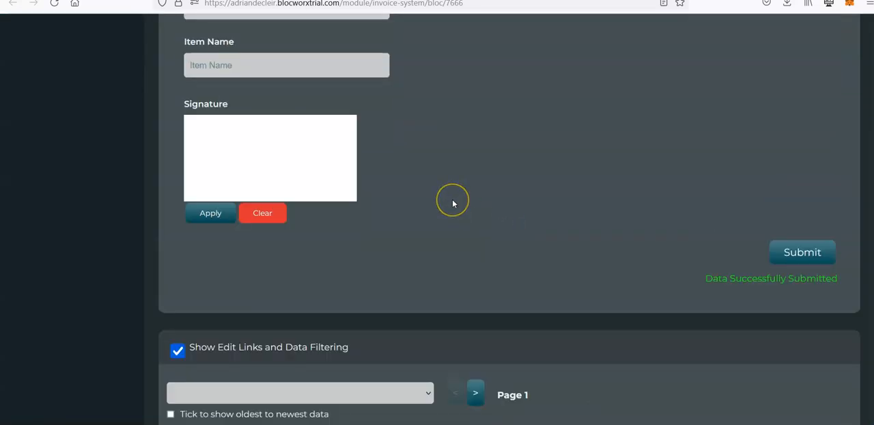
Check the formatting of invoice BW005's address in the list of saved invoices
scroll(452, 203, up, 8)
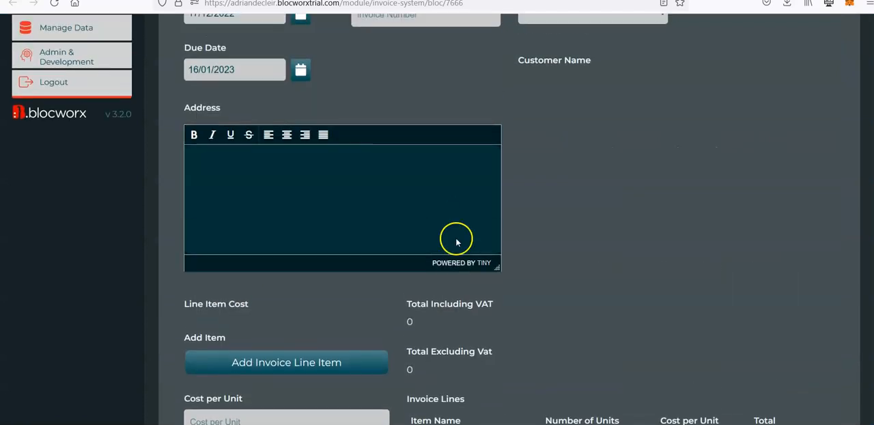
scroll(454, 237, down, 10)
scroll(464, 259, down, 3)
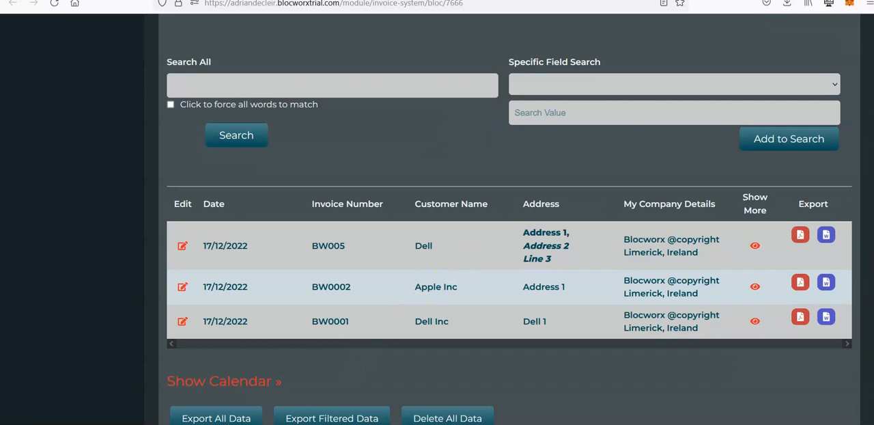
mouse_move(326, 424)
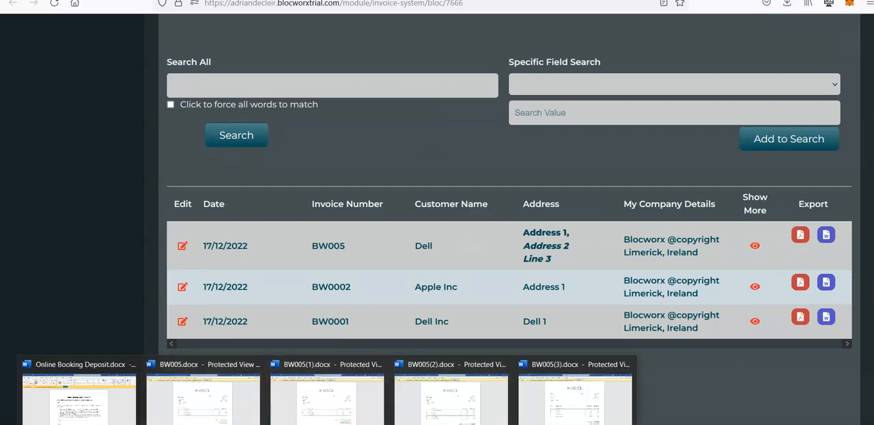
Open the sample.docx template from Downloads and delete address lines 2 to 4 and the phone number under TO
click(273, 424)
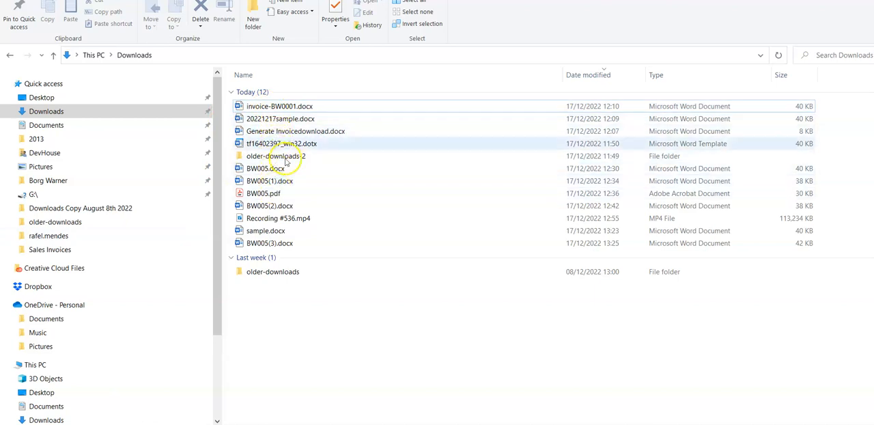
double_click(278, 232)
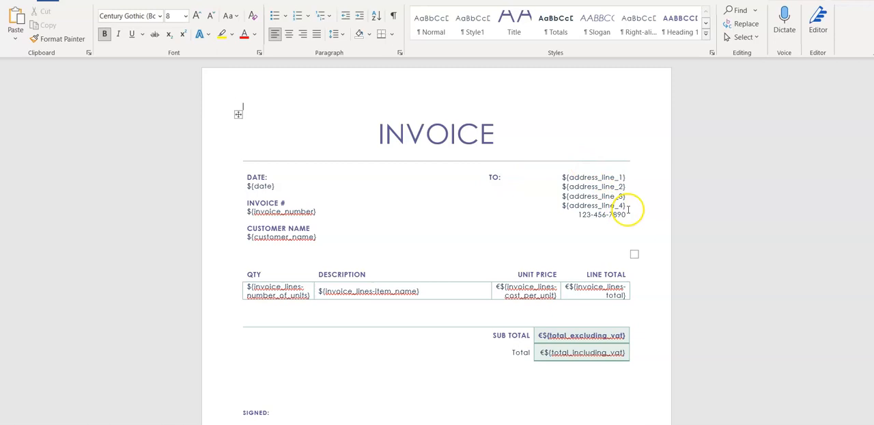
drag(628, 216, 568, 189)
key(BackSpace)
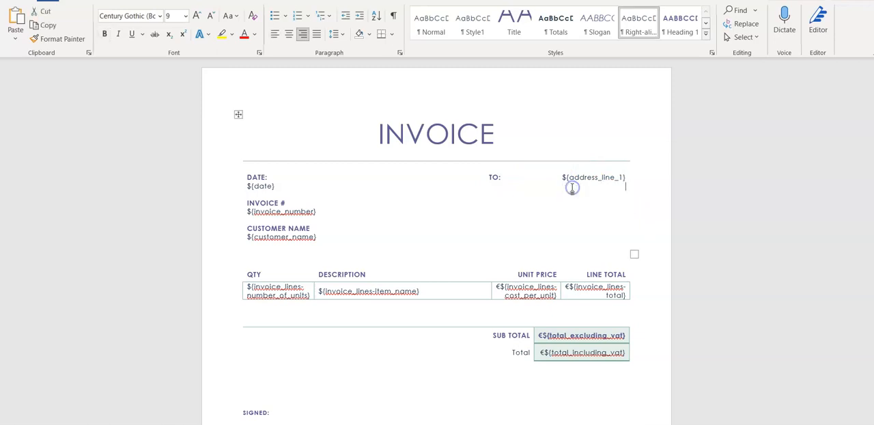
click(606, 179)
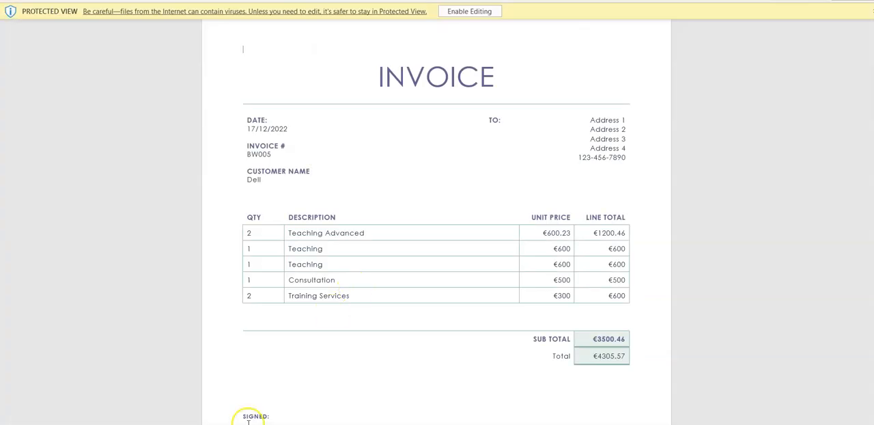
Return to Blocworx, open the Generate Invoice bloc for editing and delete its New Sample template
mouse_move(270, 424)
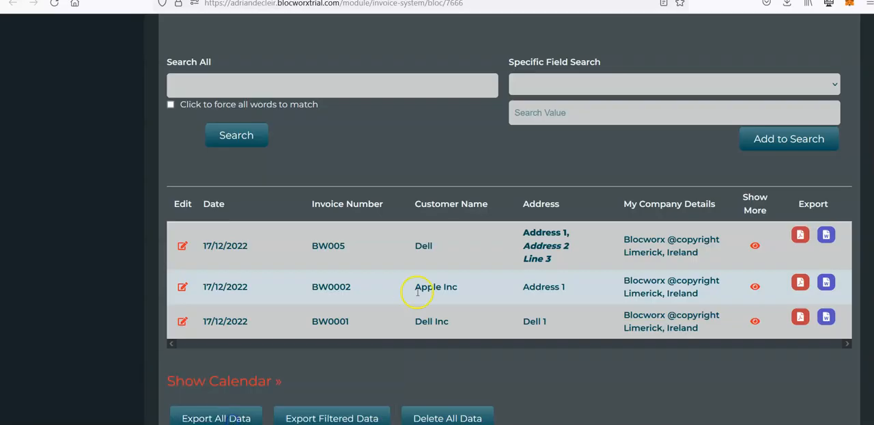
scroll(414, 292, down, 15)
click(329, 411)
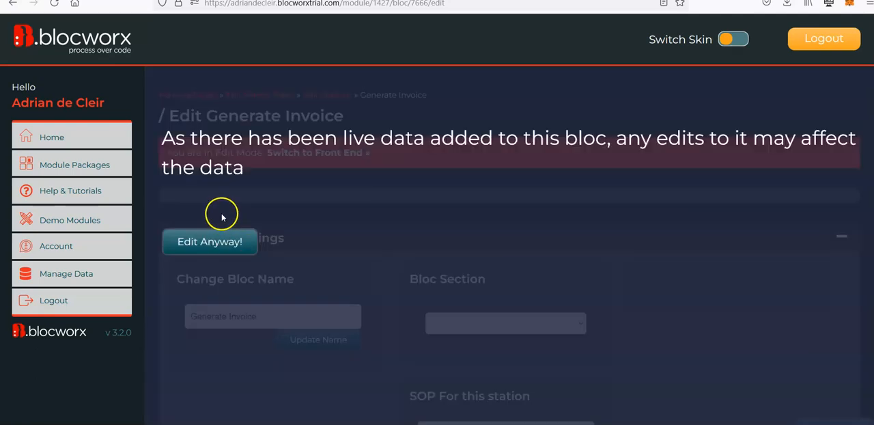
click(226, 238)
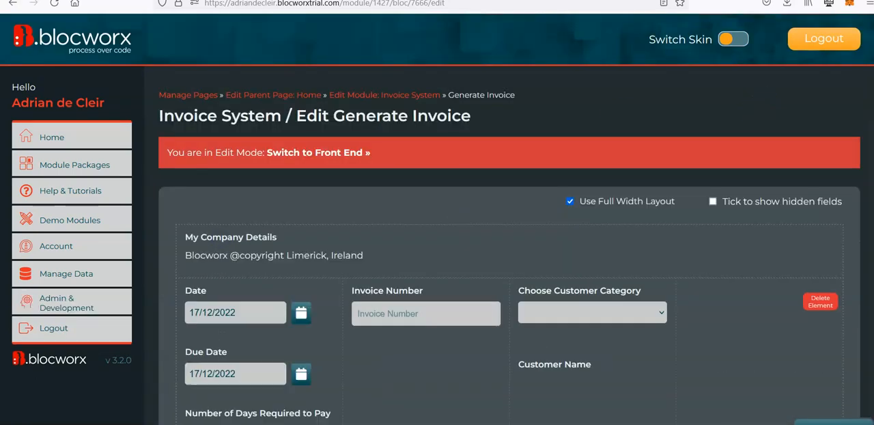
scroll(508, 273, down, 20)
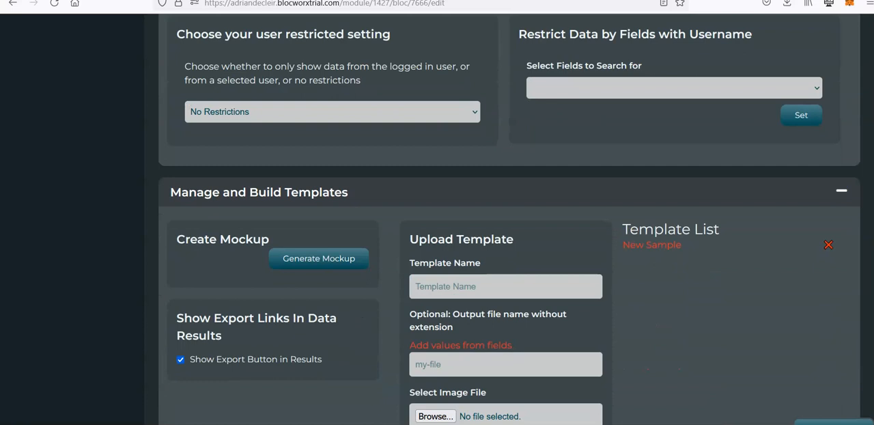
click(828, 245)
Upload sample.docx as a template named "Sample" with the output file name "file"
click(529, 283)
text(Sample)
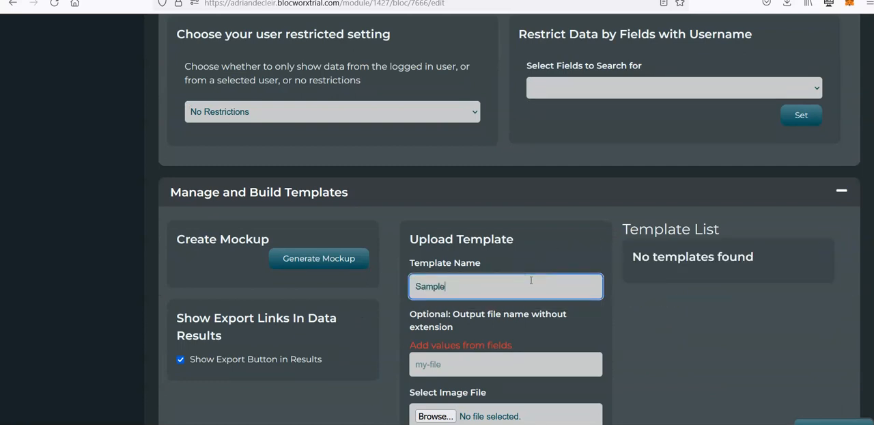
scroll(530, 280, down, 2)
click(477, 267)
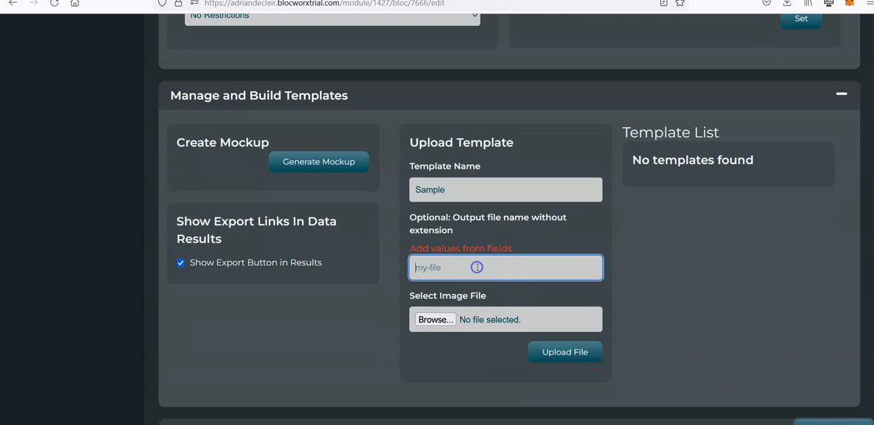
click(436, 318)
double_click(231, 62)
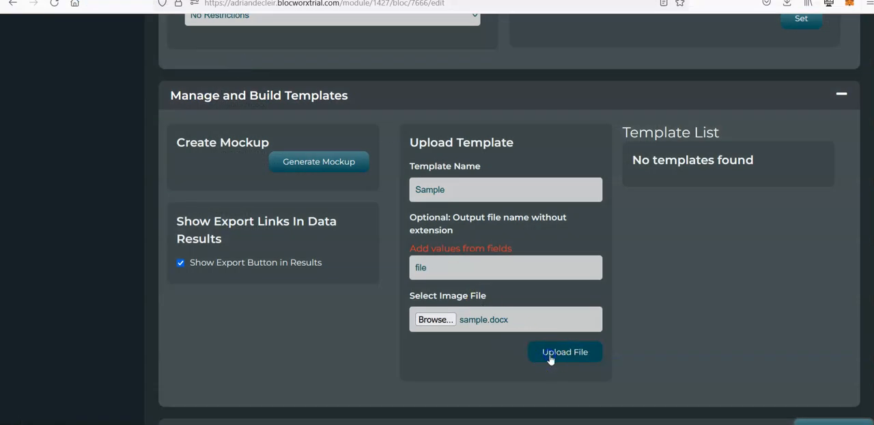
click(550, 352)
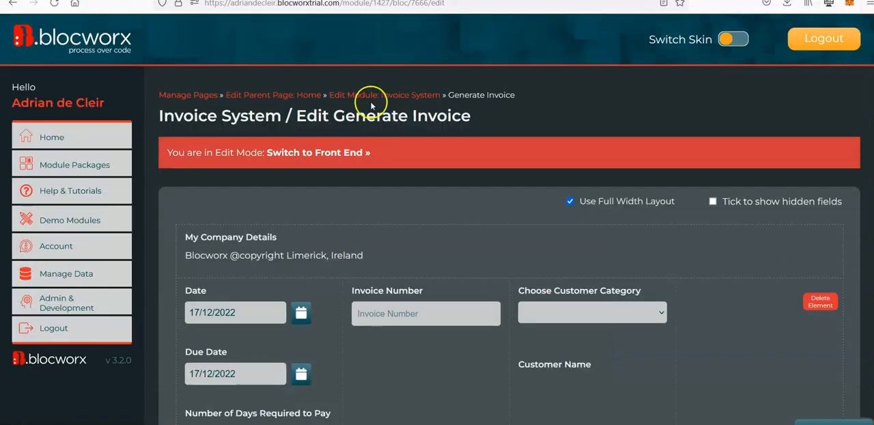
Switch to the front end, export invoice BW005 to Word with the Sample template and open file(1).docx
click(340, 154)
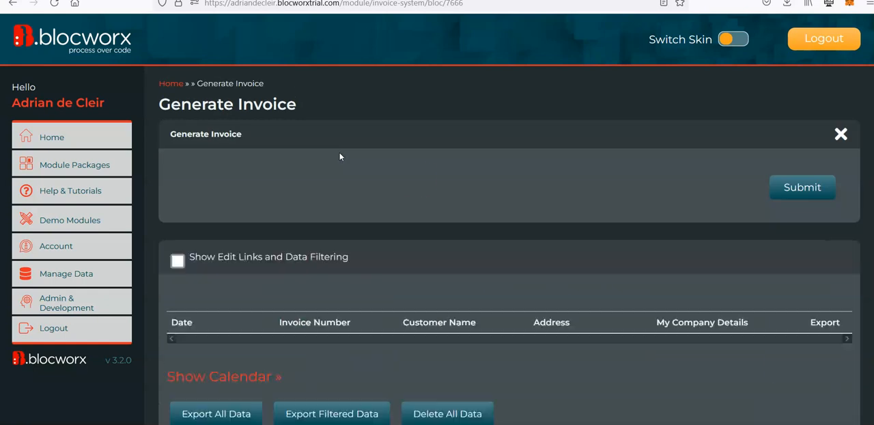
scroll(205, 160, down, 12)
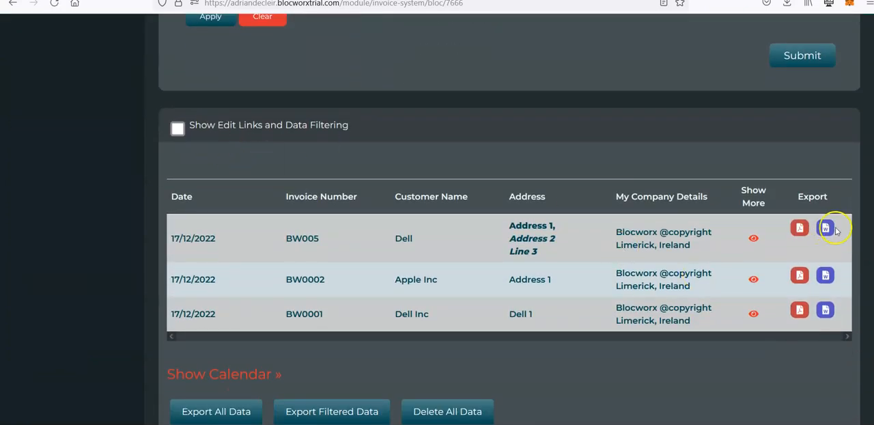
click(834, 230)
click(779, 285)
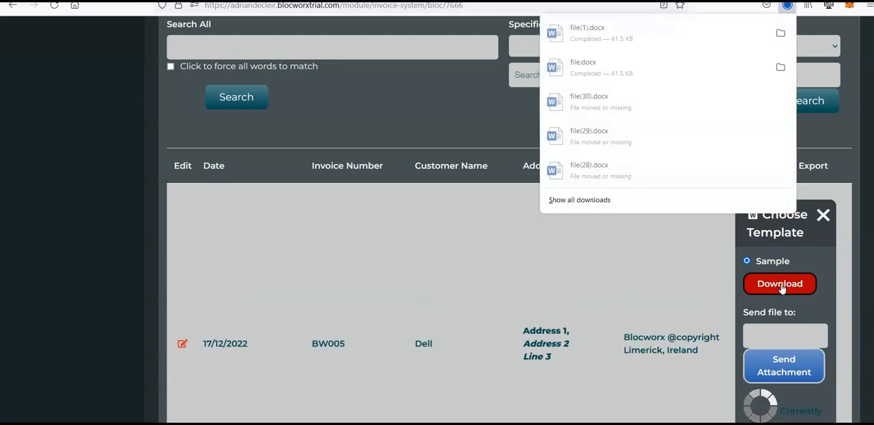
click(614, 33)
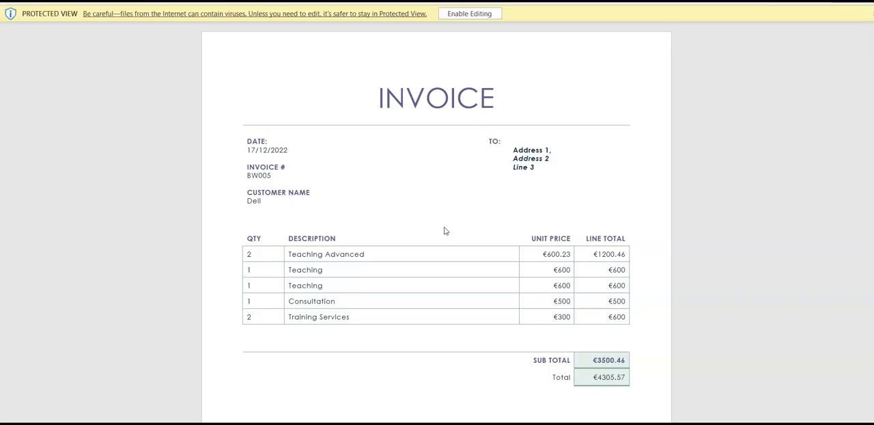
Examine the address block, line items and totals in the exported Word invoice
drag(567, 142, 505, 144)
click(505, 144)
mouse_move(356, 423)
click(522, 139)
scroll(538, 253, down, 2)
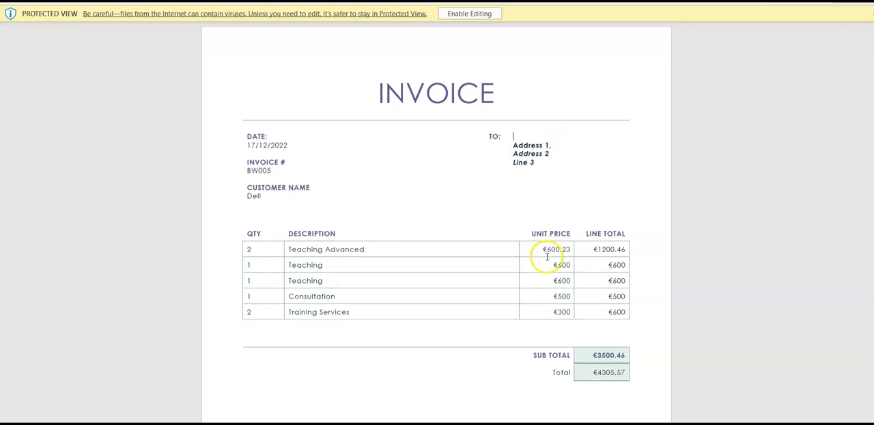
scroll(547, 290, down, 3)
scroll(535, 239, up, 3)
scroll(521, 187, down, 1)
scroll(522, 185, up, 3)
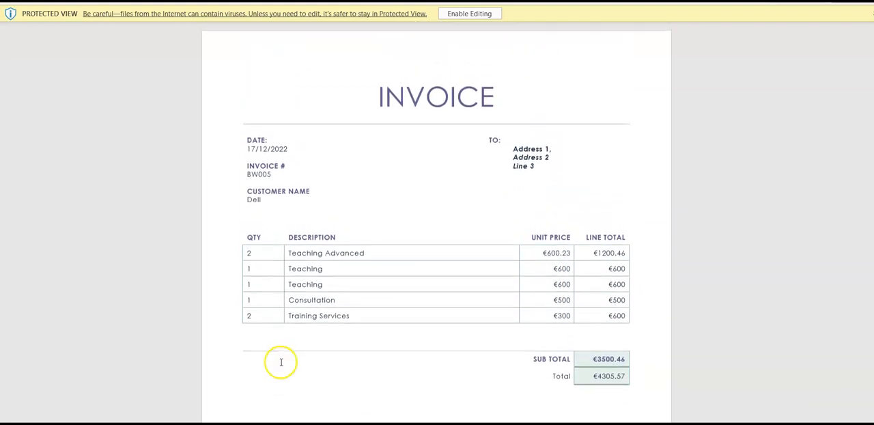
mouse_move(270, 422)
Return to Blocworx, review invoice BW005's address in the edit form and bring up a blank invoice form
click(234, 394)
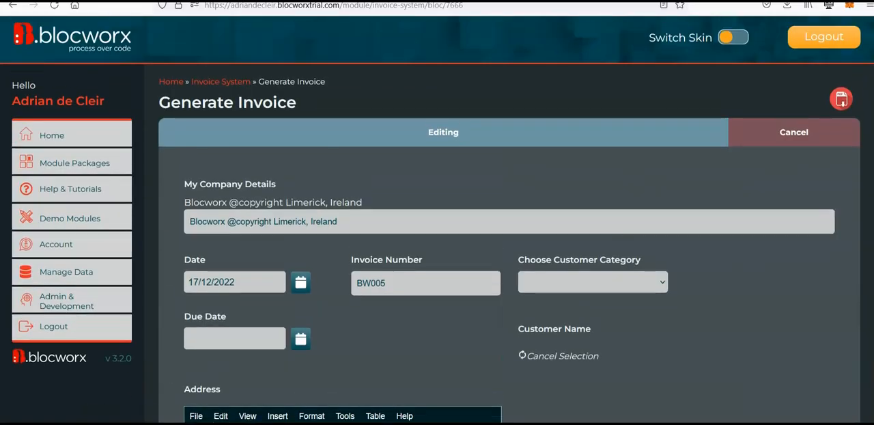
scroll(436, 219, down, 5)
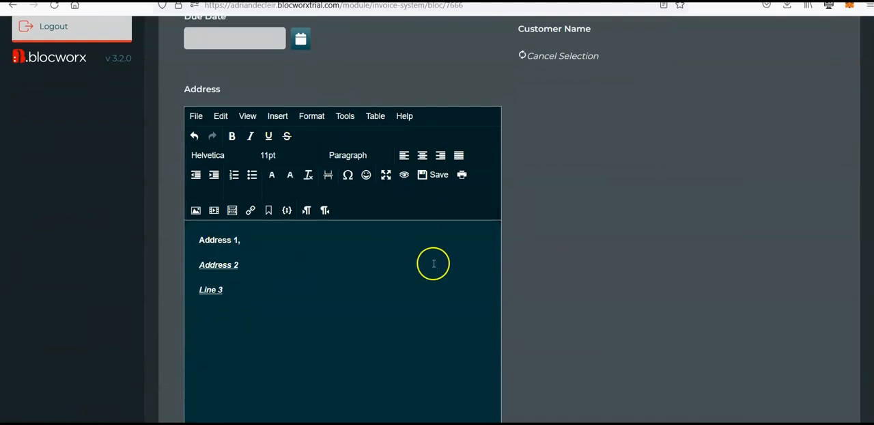
scroll(511, 221, up, 3)
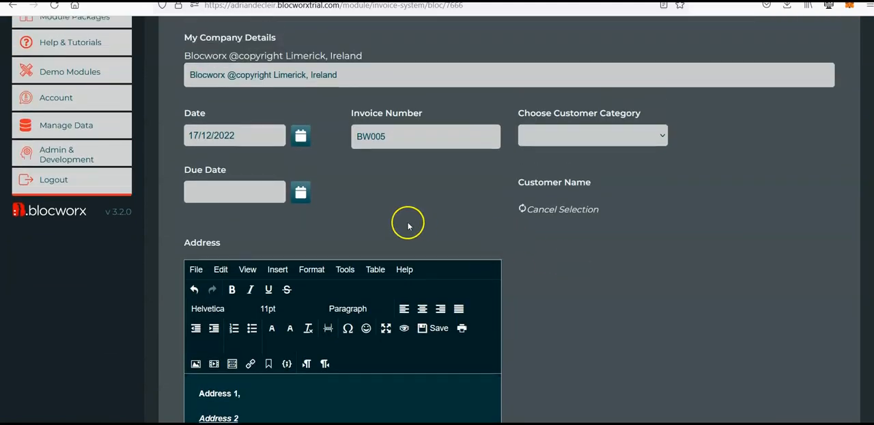
scroll(407, 226, up, 2)
click(789, 87)
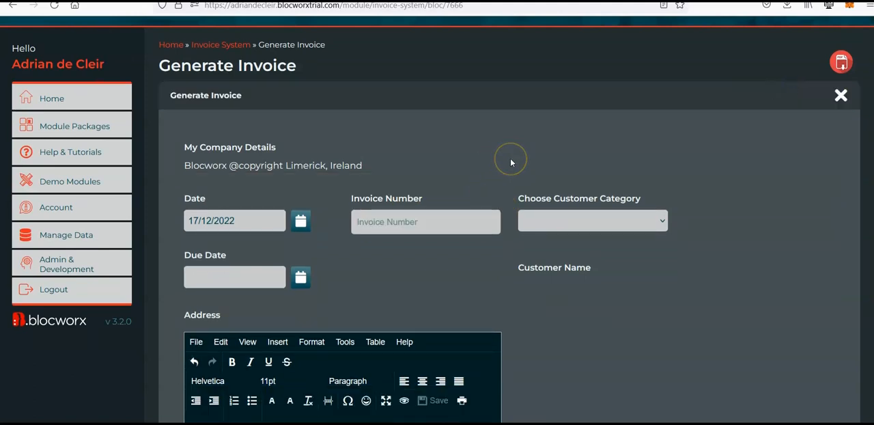
Choose Category 1 as the customer category and review the customer choices and address editor in the blank form
click(577, 222)
click(577, 254)
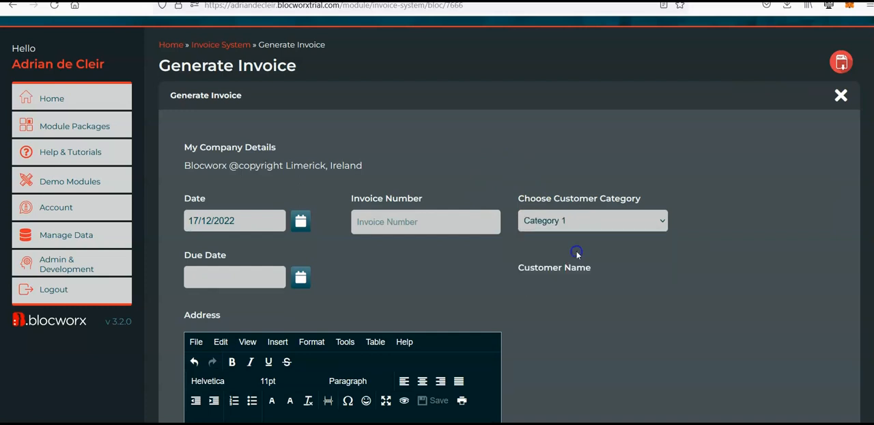
scroll(546, 205, down, 3)
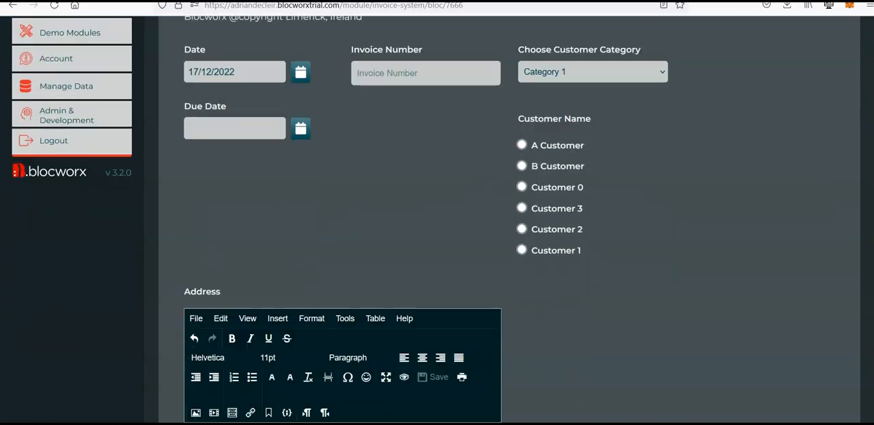
scroll(665, 142, up, 4)
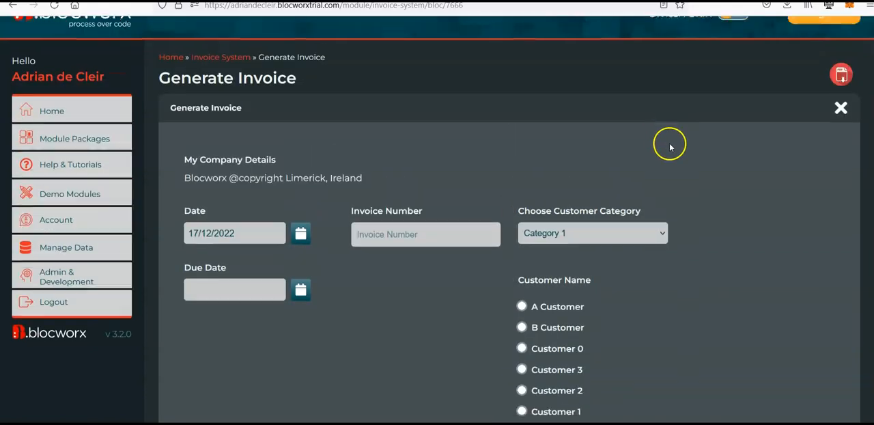
scroll(322, 189, down, 3)
scroll(333, 407, down, 2)
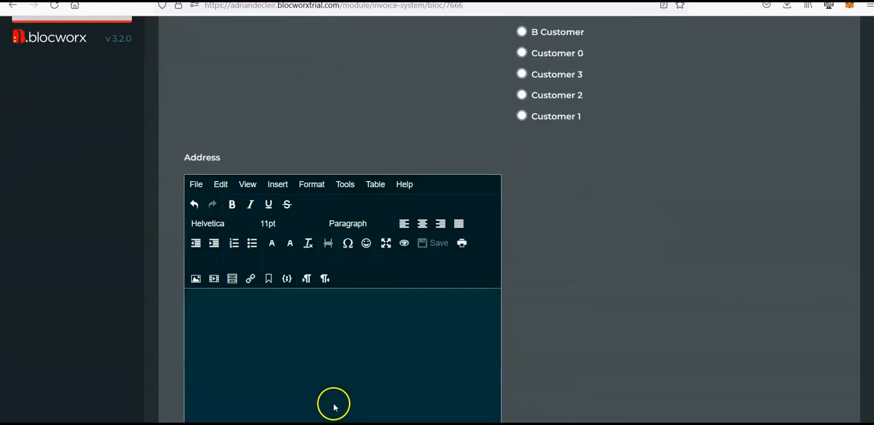
click(328, 336)
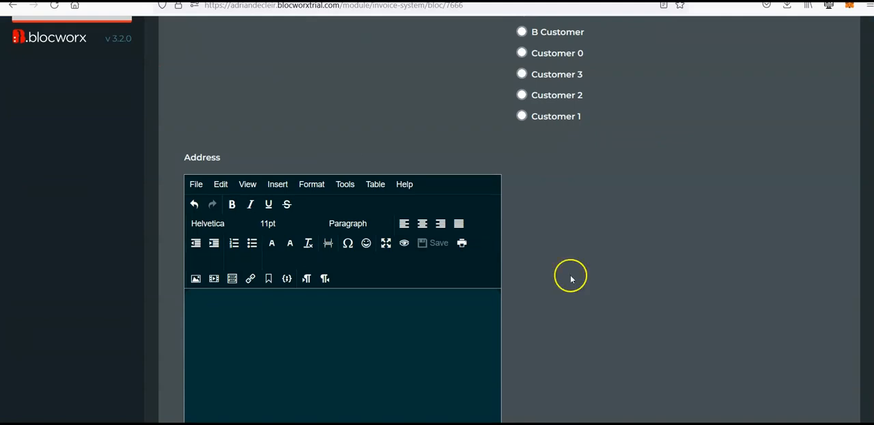
Open the Generate Invoice bloc for editing again and open the Address field's settings
click(333, 413)
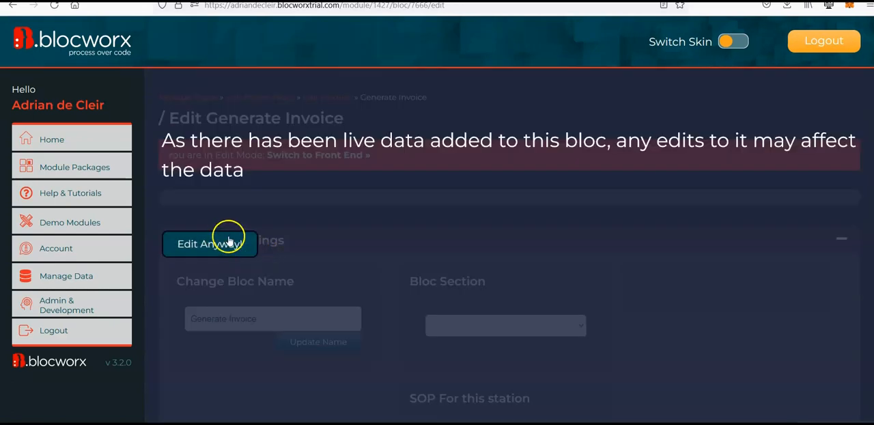
click(222, 244)
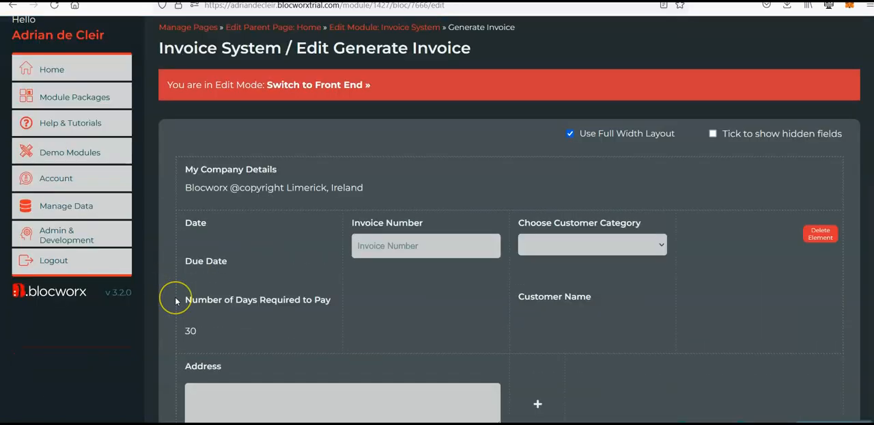
scroll(170, 296, down, 5)
mouse_move(325, 263)
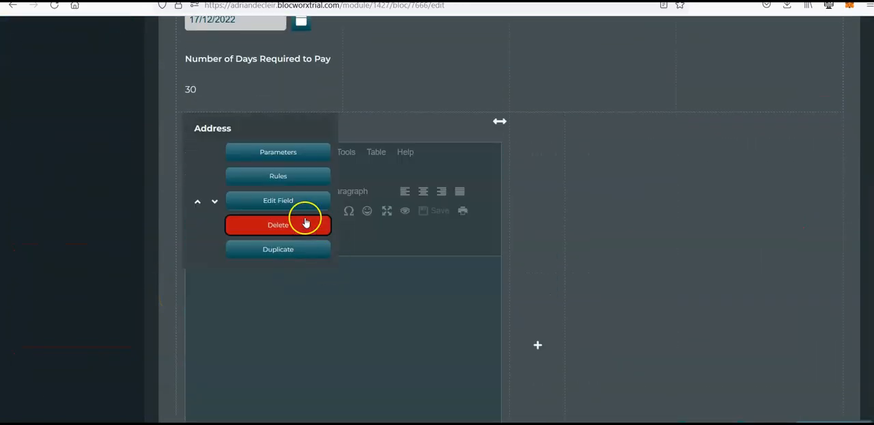
click(289, 201)
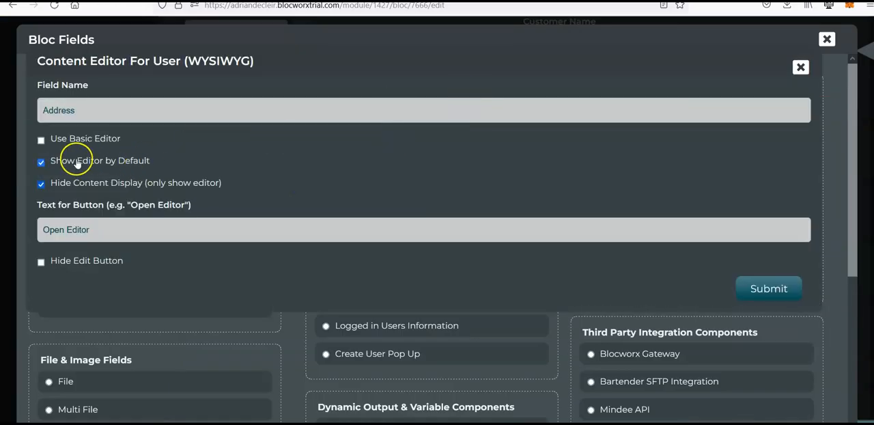
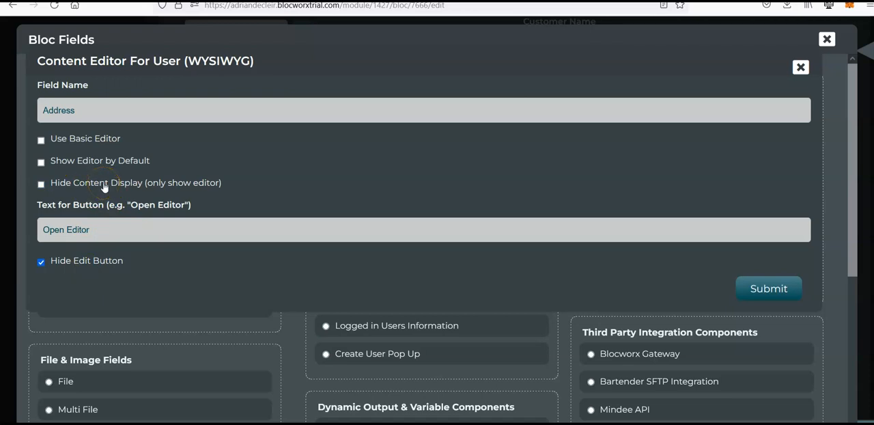
Save the Address field's settings, then open the Data for Dropdown and other fields bloc for editing from the Invoice System module
click(765, 295)
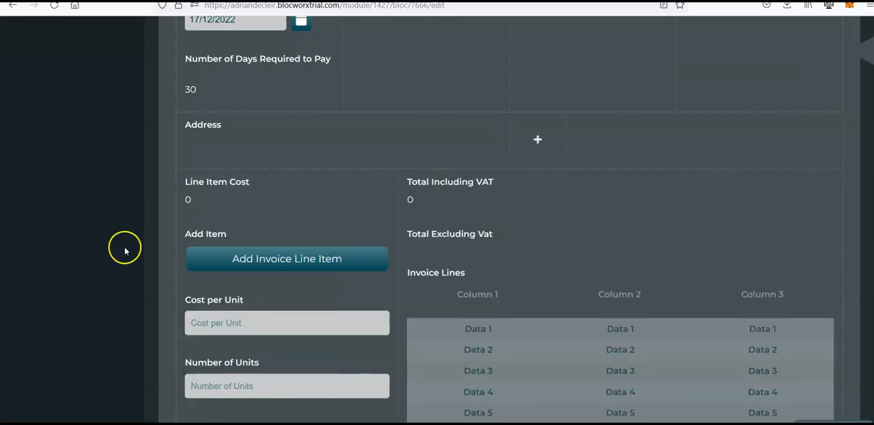
scroll(127, 256, up, 5)
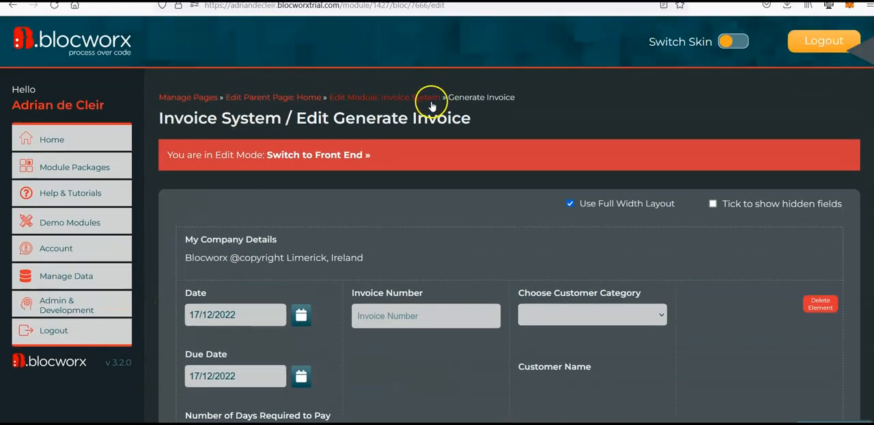
click(434, 94)
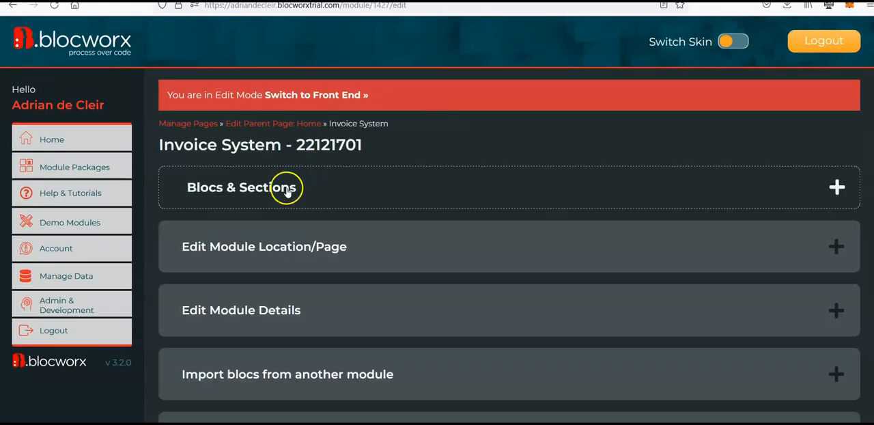
click(285, 189)
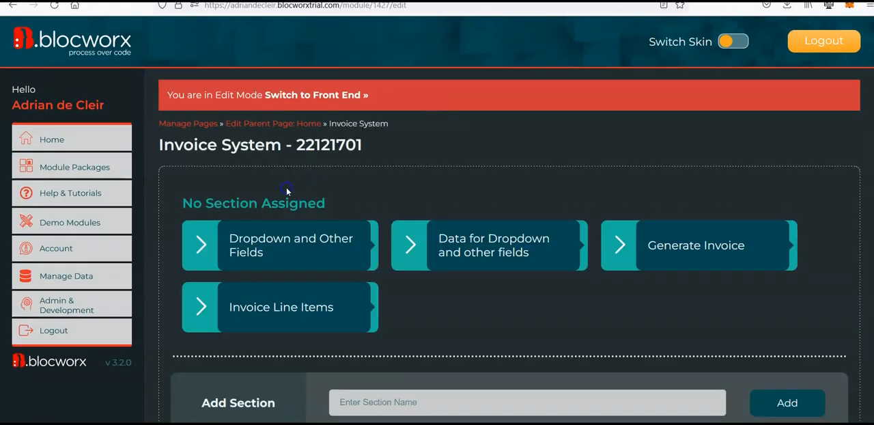
click(480, 234)
click(221, 242)
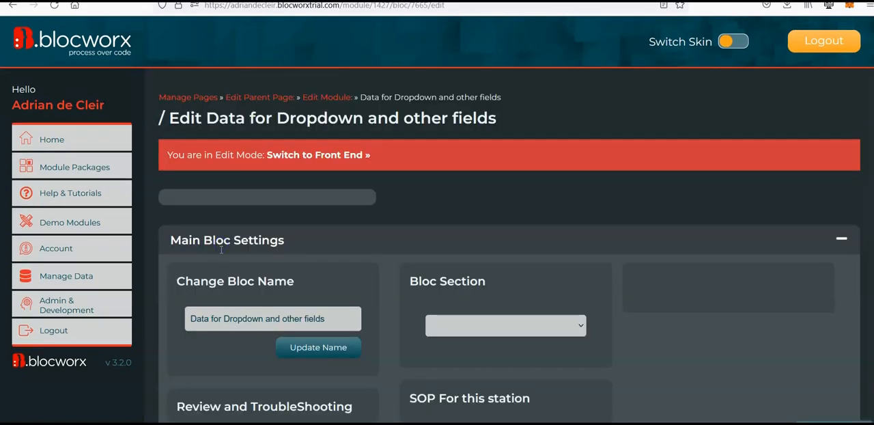
Start a new field named Address below Customer Name and make it a Content Editor For User (WYSIWYG) field
mouse_move(200, 320)
scroll(200, 320, down, 3)
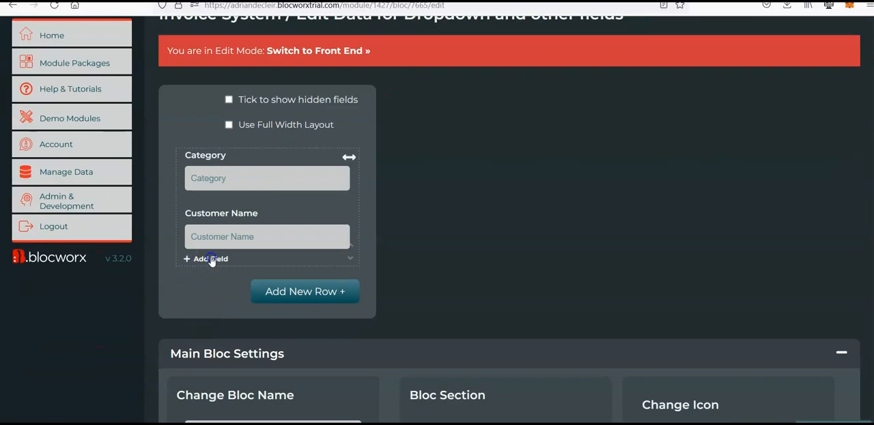
click(210, 257)
click(284, 114)
text(Address)
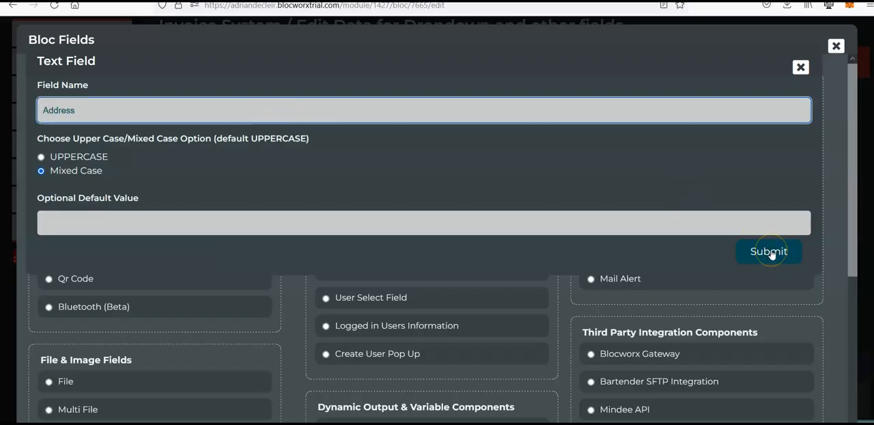
click(800, 67)
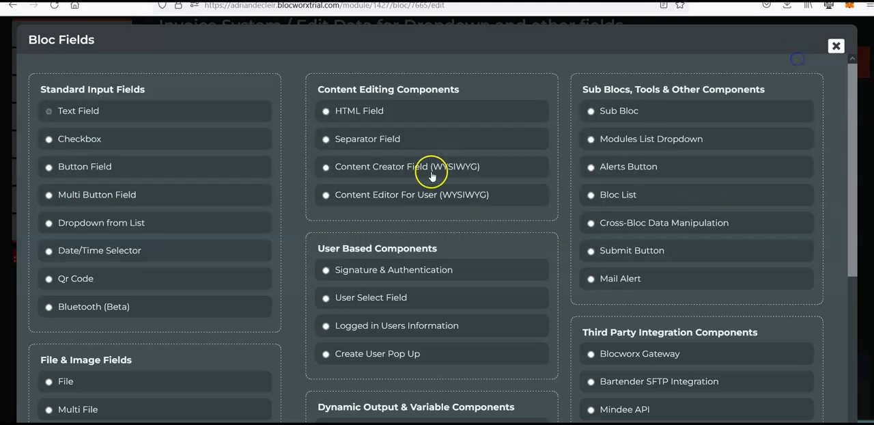
click(414, 175)
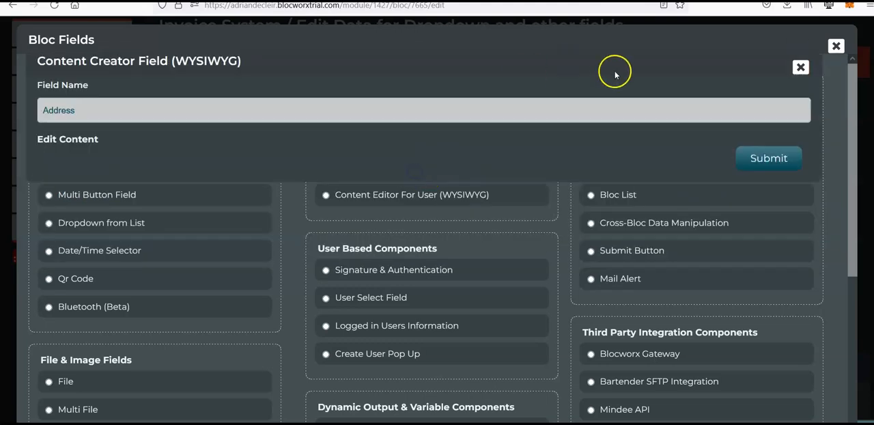
click(800, 66)
click(442, 195)
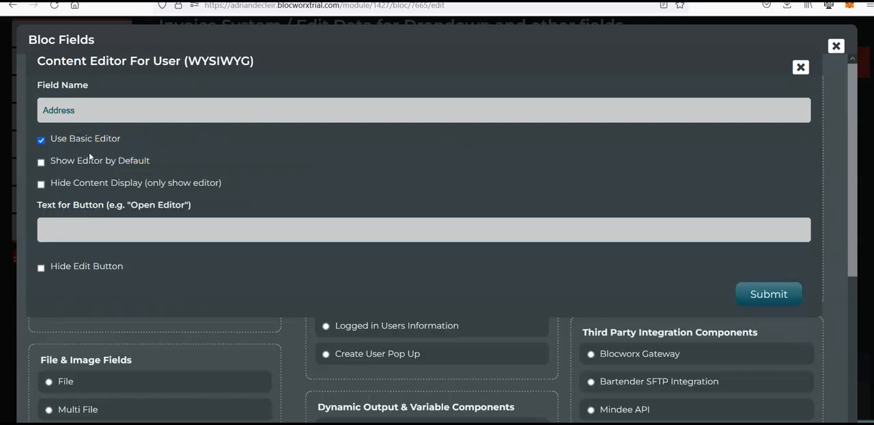
Configure Address with the basic editor shown by default, content display and edit button hidden, and button text Open, then submit it
click(80, 237)
click(65, 230)
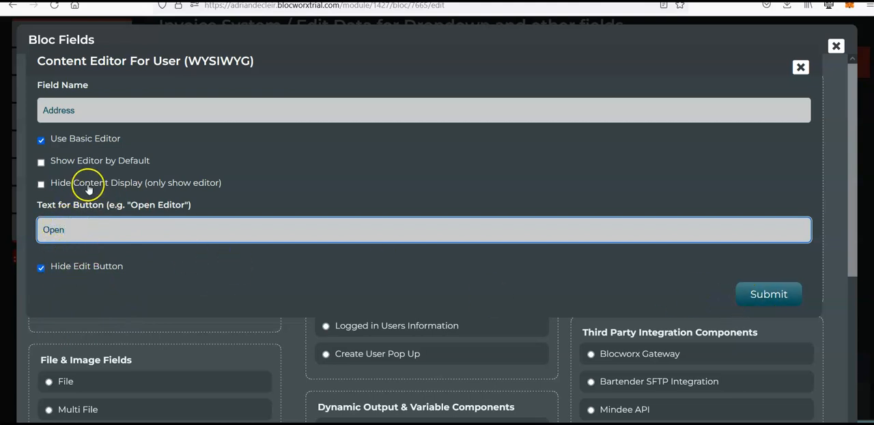
click(74, 161)
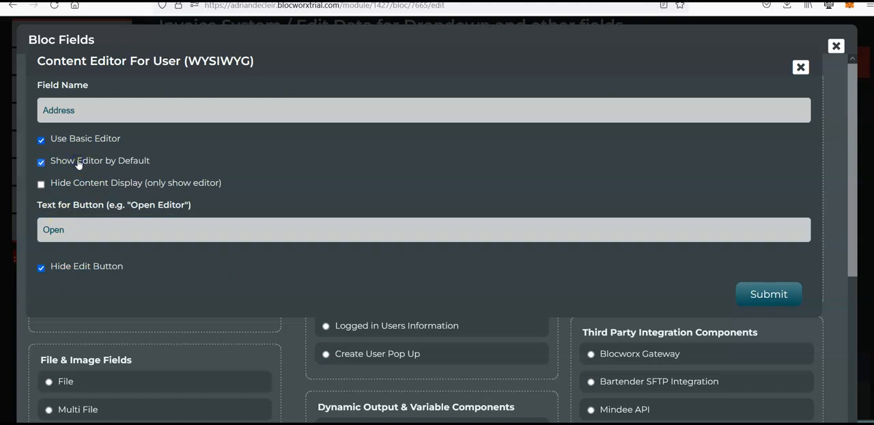
click(98, 184)
click(790, 295)
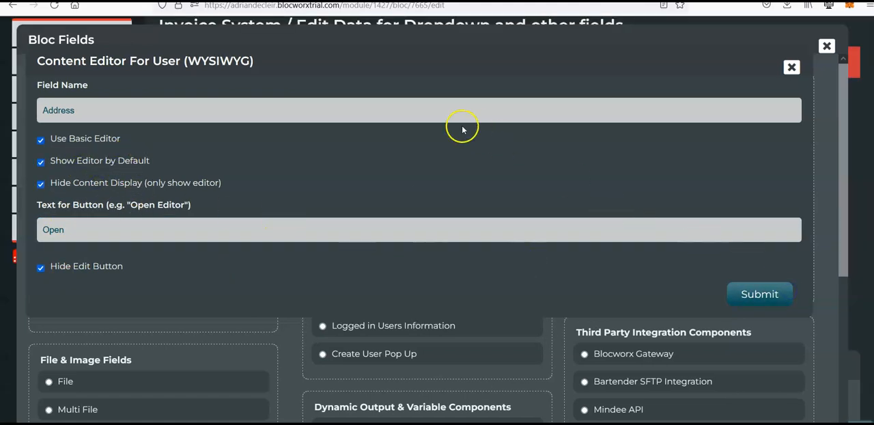
Switch the data bloc to the front end and enter Category 1 and Test Customer in a new record
scroll(402, 133, up, 1)
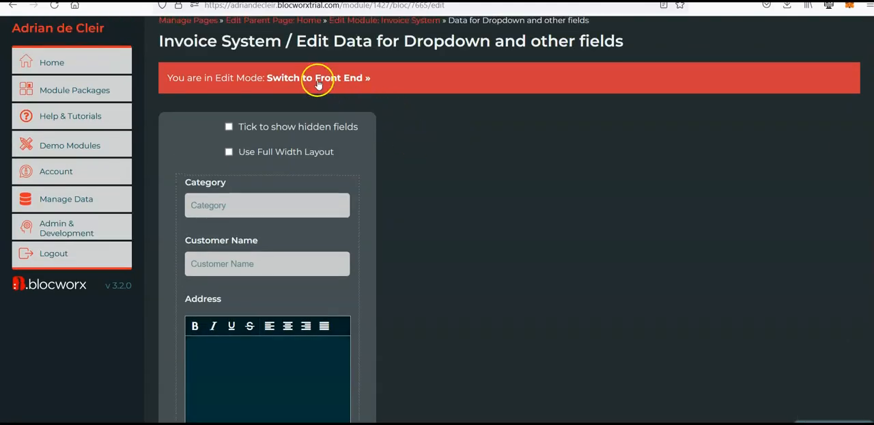
click(316, 81)
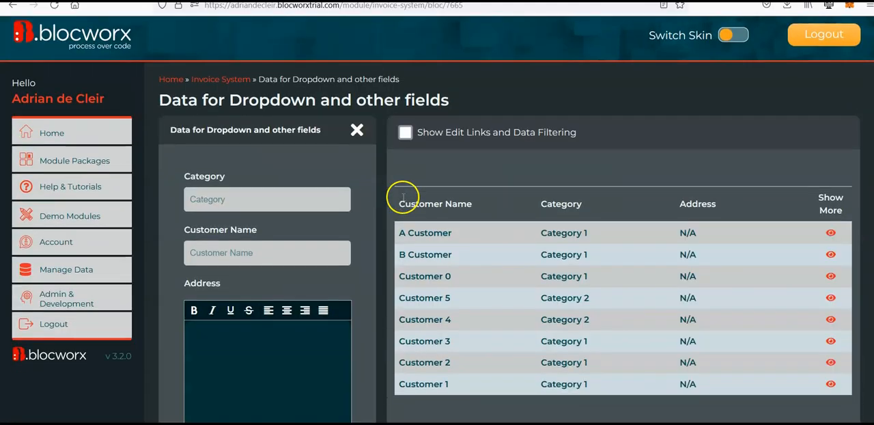
scroll(406, 212, down, 2)
click(212, 138)
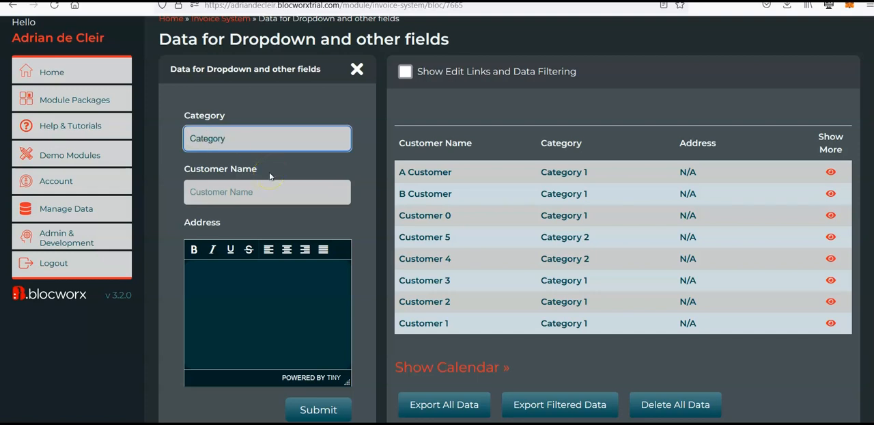
key(Tab)
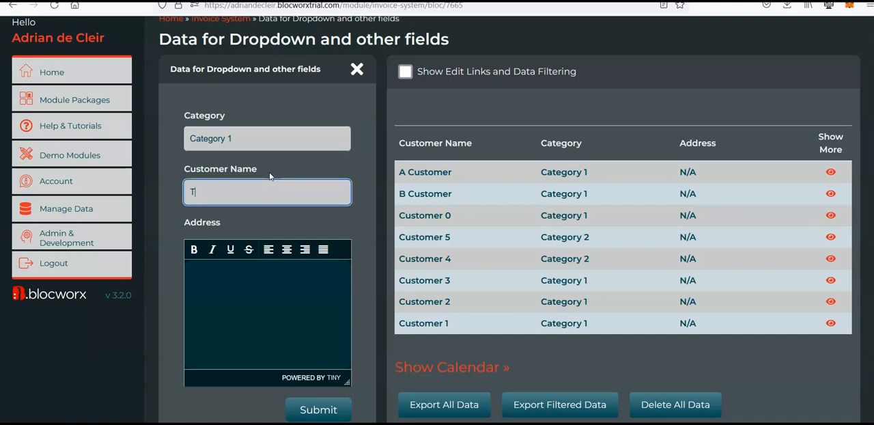
Enter the address "This is the address" and "For Test Customer" on two lines, bold Test Customer, and submit the record
click(226, 300)
text(This is the address)
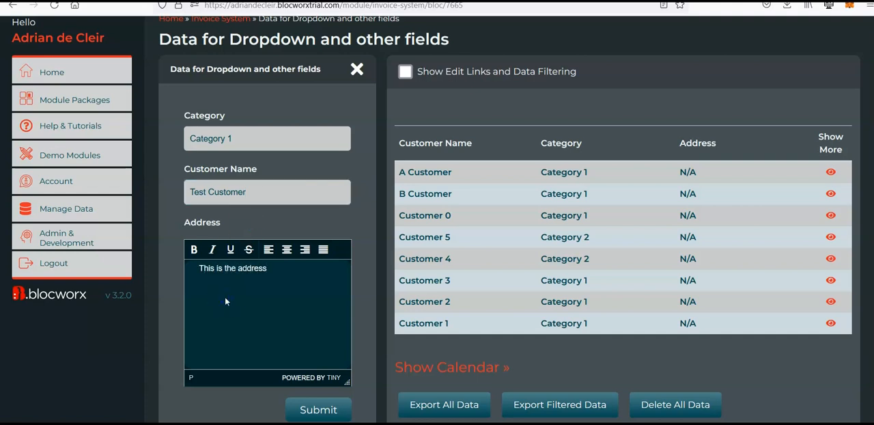
key(Return)
text(For Test Customer)
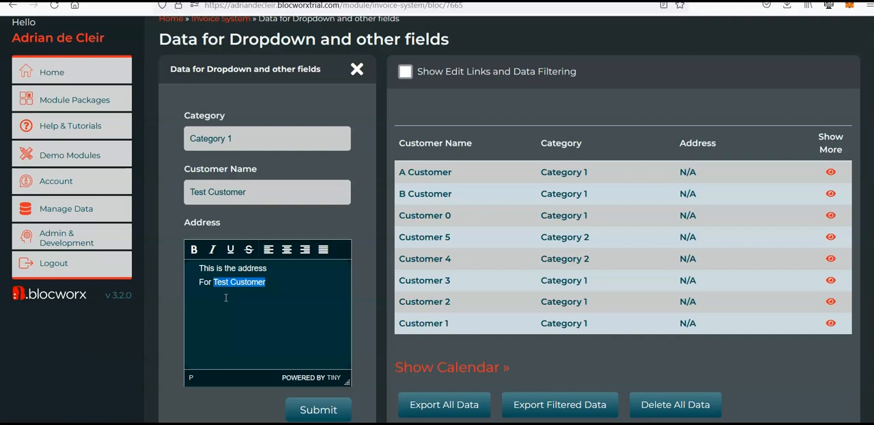
click(194, 249)
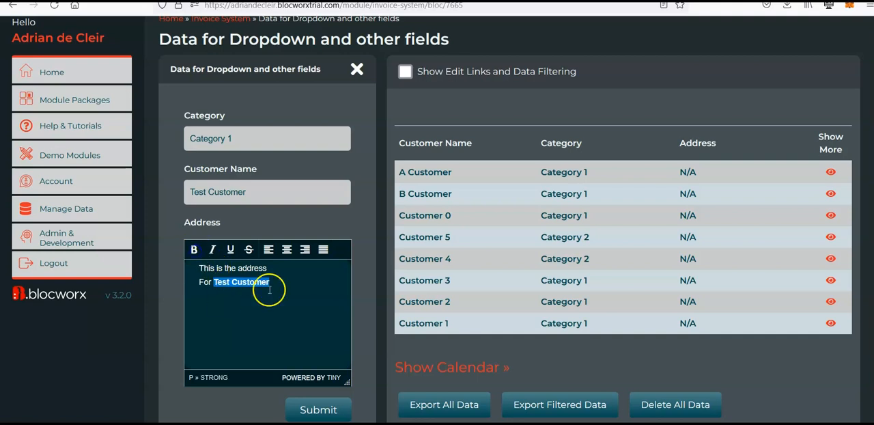
click(318, 408)
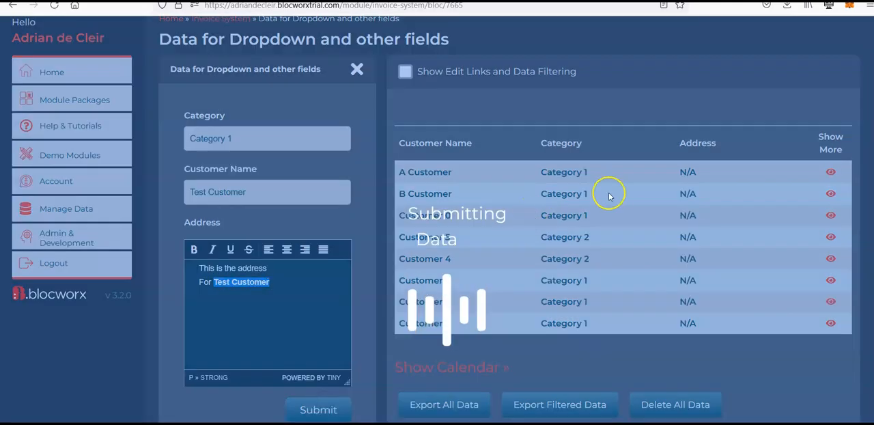
Open the Generate Invoice bloc from the Invoice System module and put it in edit mode despite its live data
scroll(661, 210, up, 2)
click(231, 87)
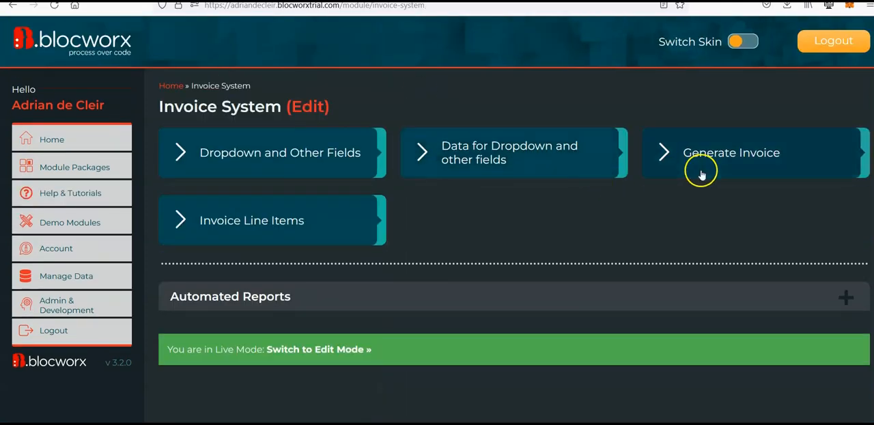
click(733, 160)
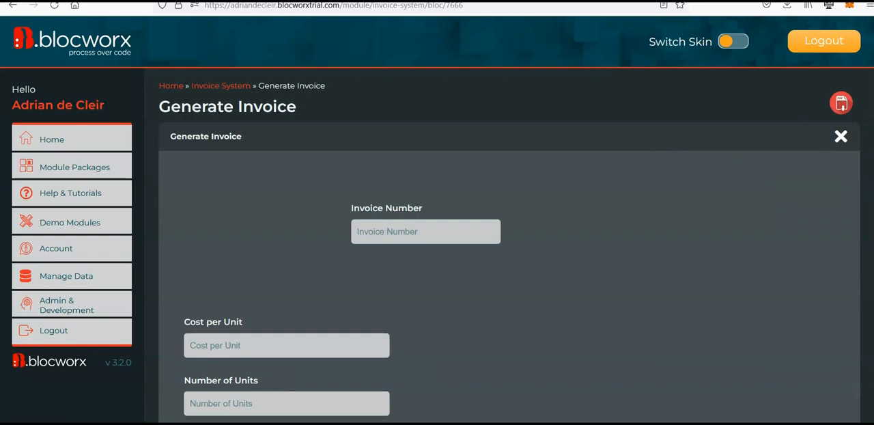
scroll(669, 152, down, 2)
scroll(509, 219, down, 15)
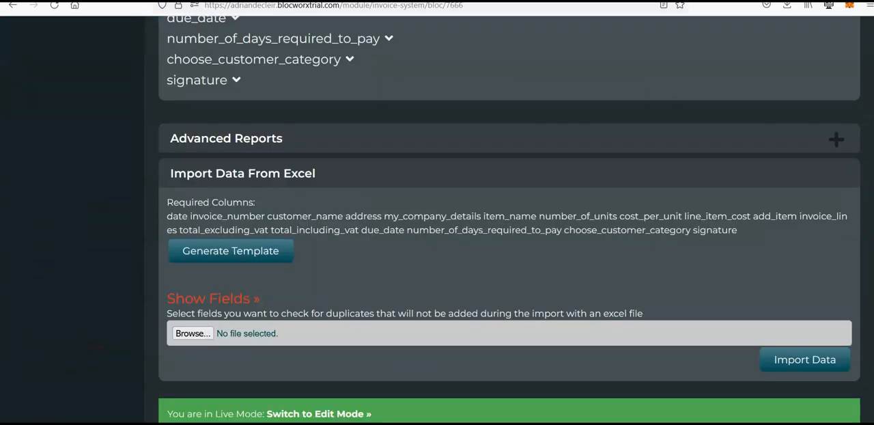
click(328, 412)
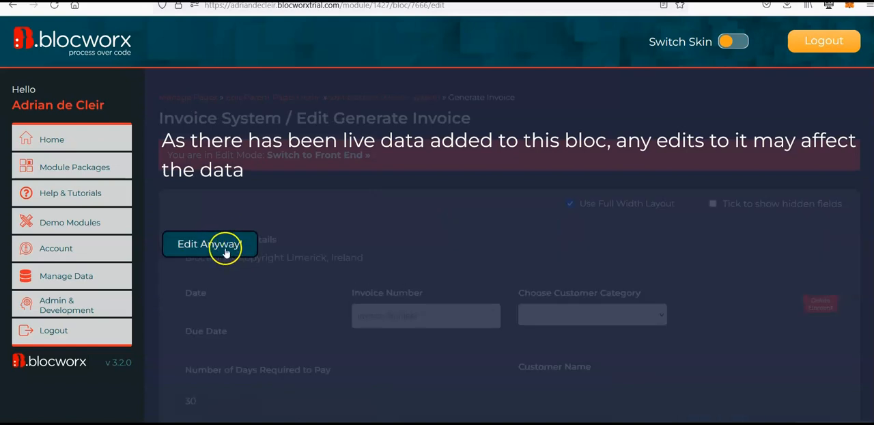
click(226, 247)
Open the Customer Name field's rules and choose the condition Populate Another local field with data from elsewhere
scroll(143, 291, down, 3)
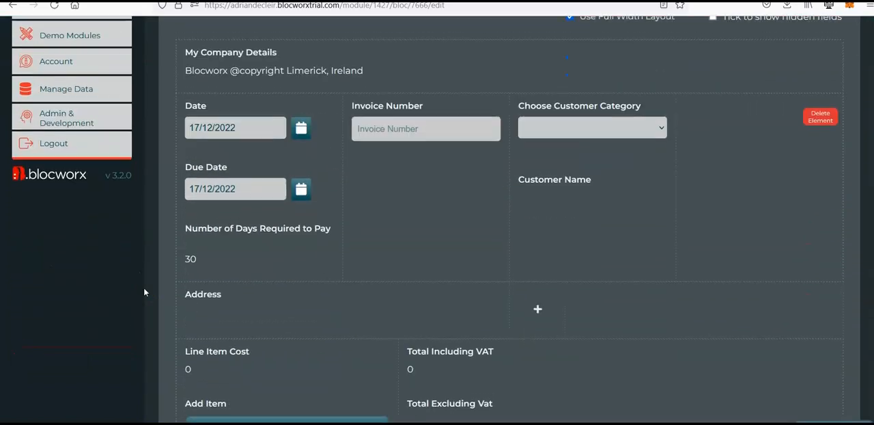
mouse_move(570, 174)
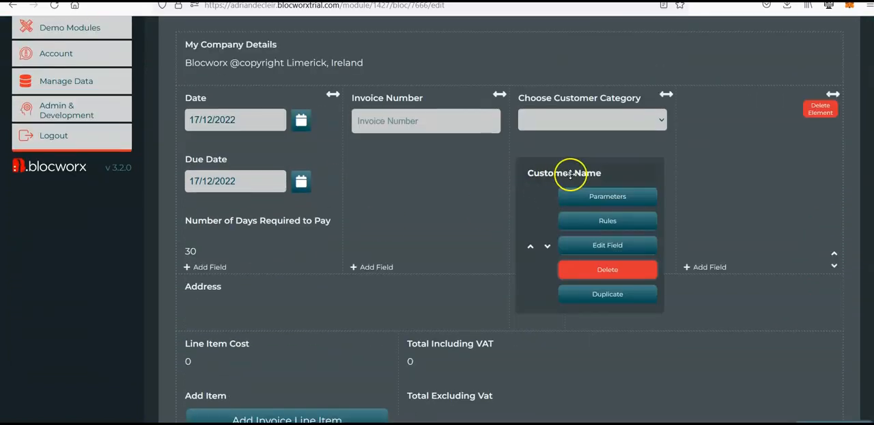
click(626, 223)
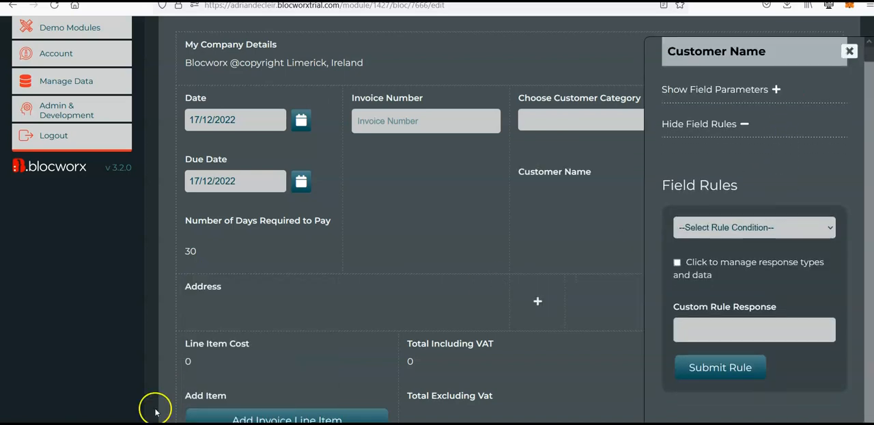
click(785, 231)
scroll(795, 273, down, 2)
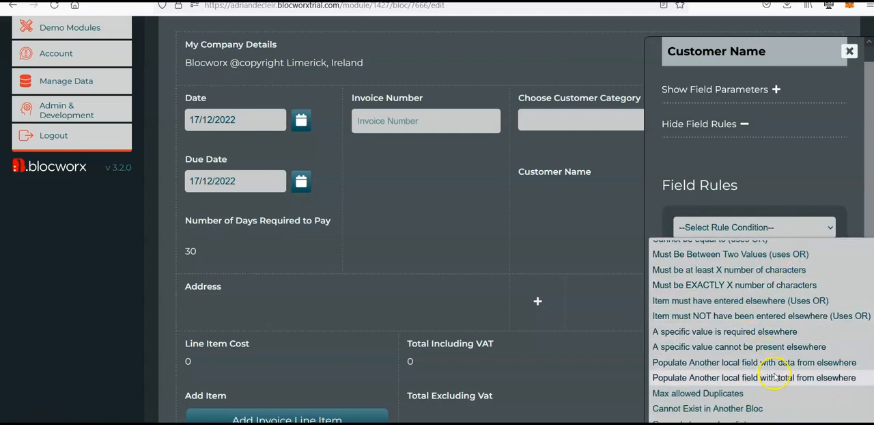
click(775, 377)
click(736, 231)
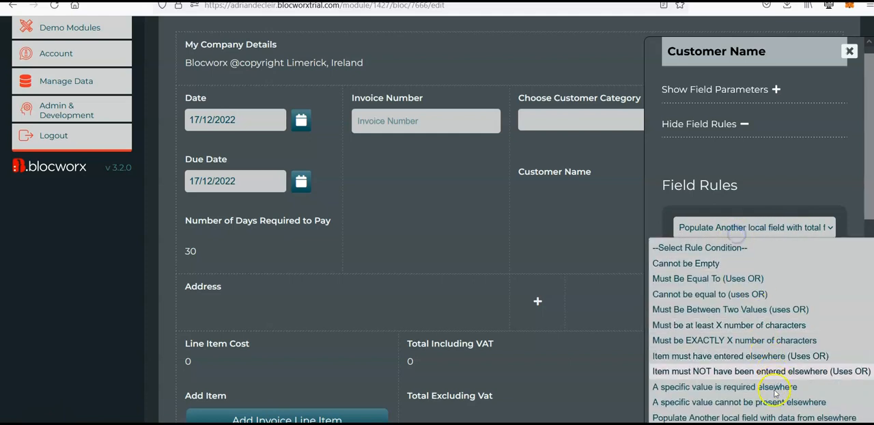
click(765, 417)
scroll(731, 208, down, 2)
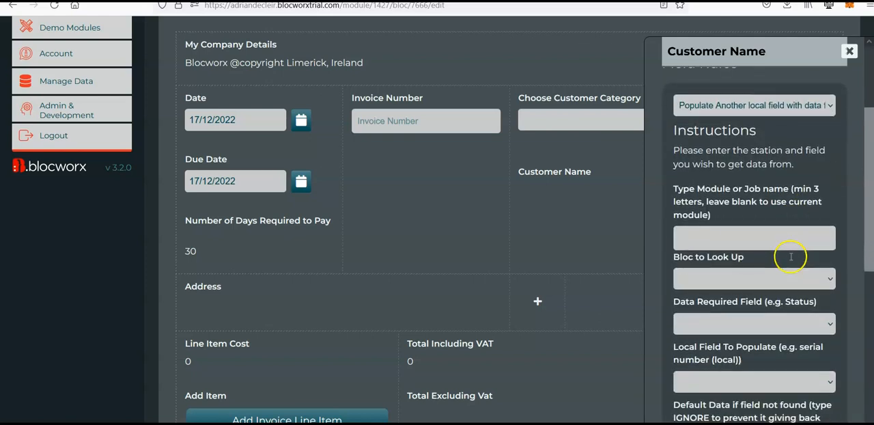
Set the rule's lookup bloc to Data for Dropdown and other fields and its data required field to Address
click(762, 280)
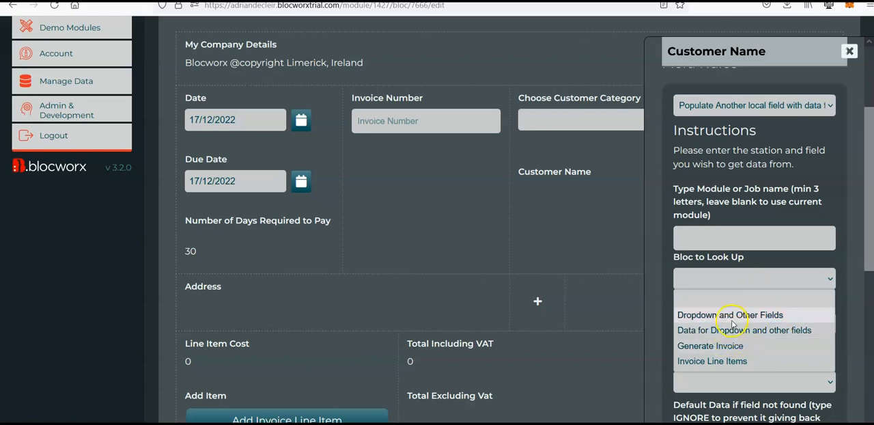
click(754, 331)
scroll(747, 279, down, 1)
click(724, 262)
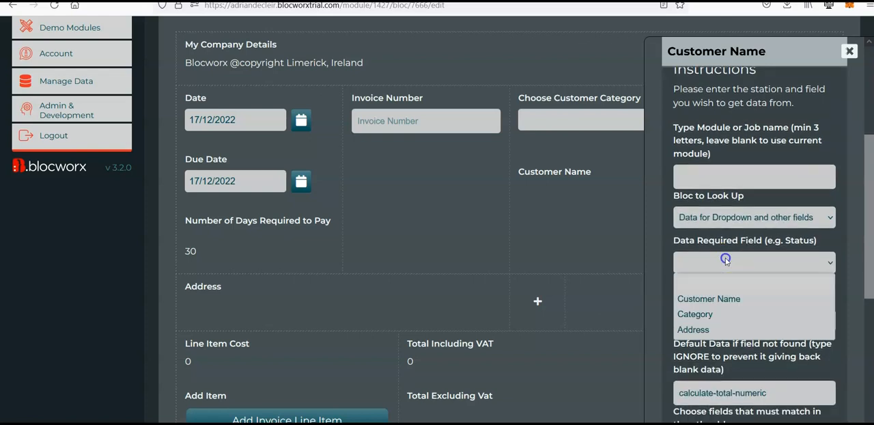
click(728, 302)
scroll(751, 364, down, 2)
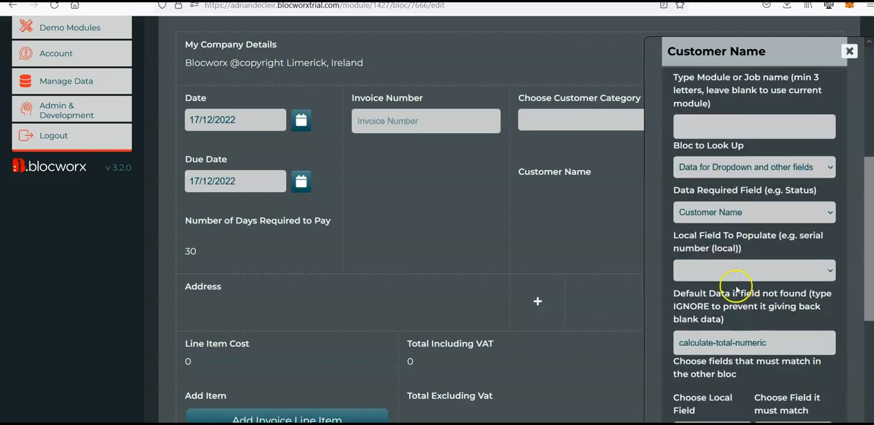
click(723, 271)
click(724, 273)
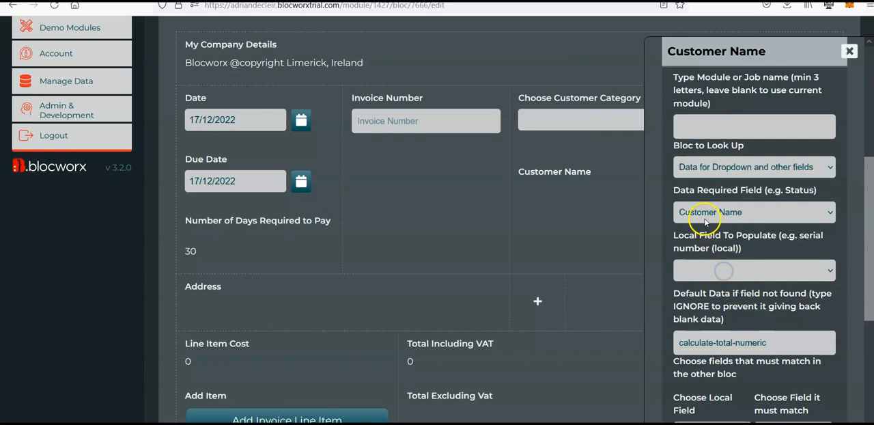
click(705, 217)
click(709, 264)
Choose Address as the local field to populate and clear the rule's default data
click(735, 276)
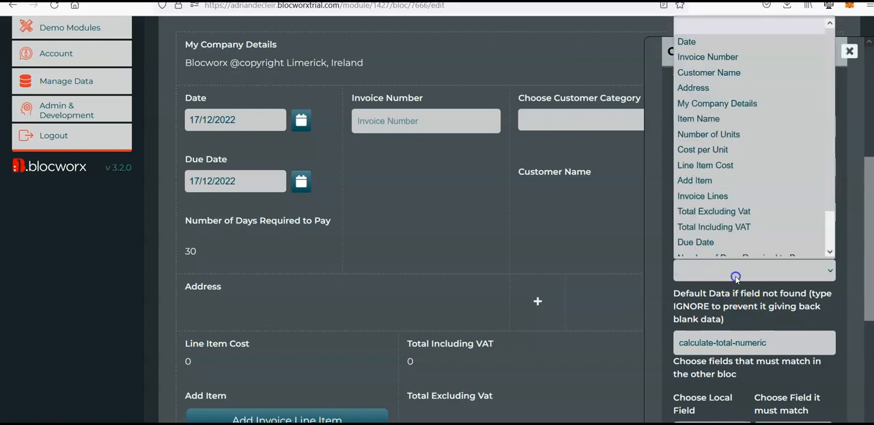
scroll(739, 183, down, 1)
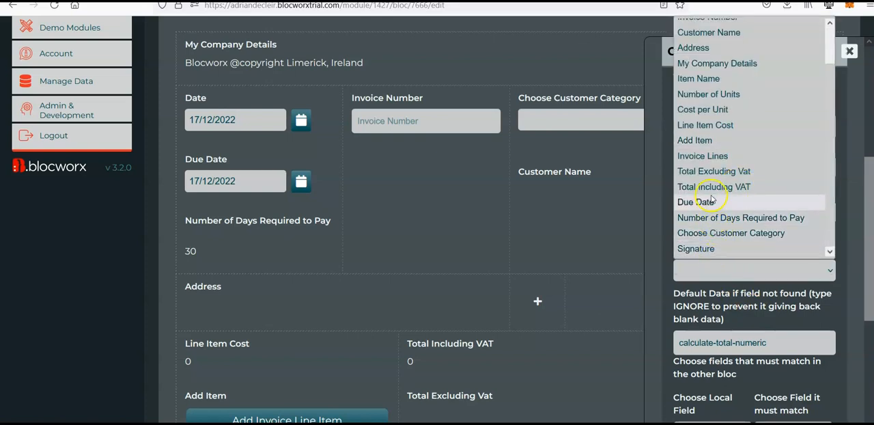
scroll(705, 143, up, 1)
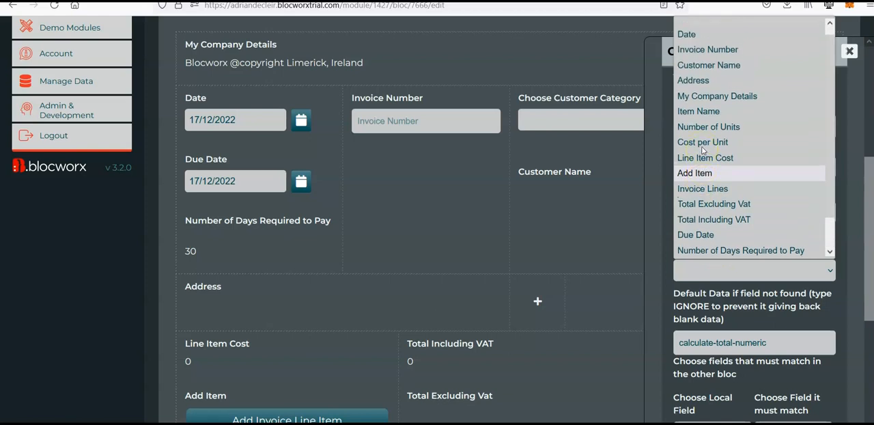
click(703, 84)
scroll(743, 177, down, 2)
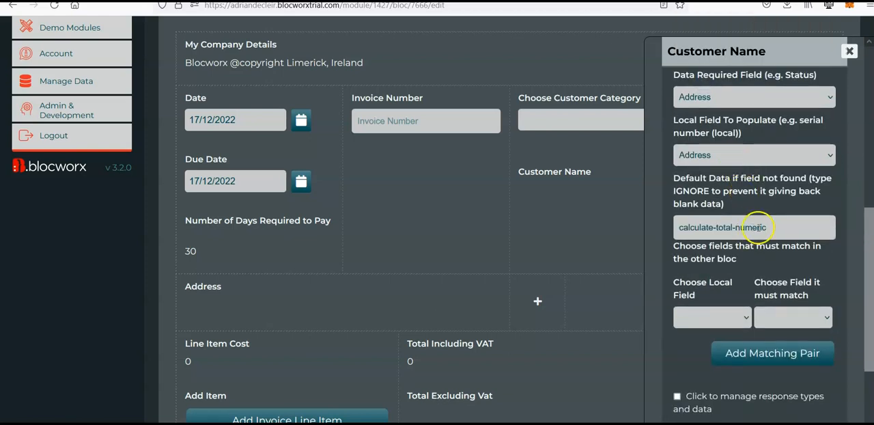
drag(761, 227, 602, 241)
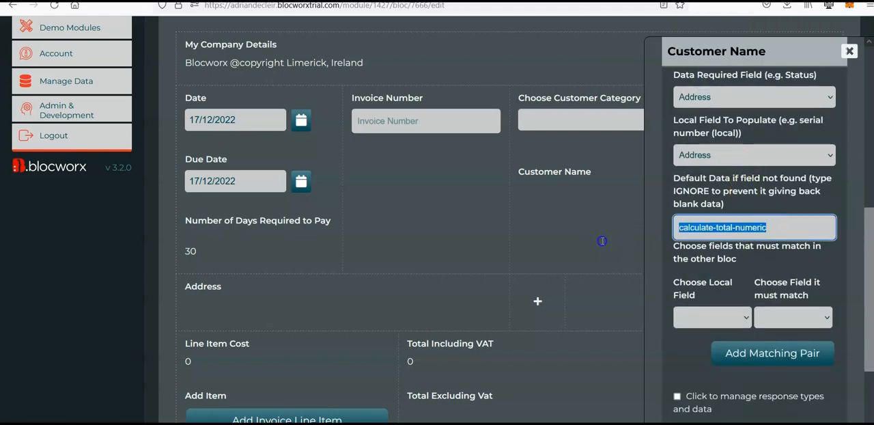
key(BackSpace)
click(736, 229)
Add a matching pair of local Customer Name with Customer Name in the other bloc, and add the rule
click(741, 321)
click(741, 323)
click(744, 319)
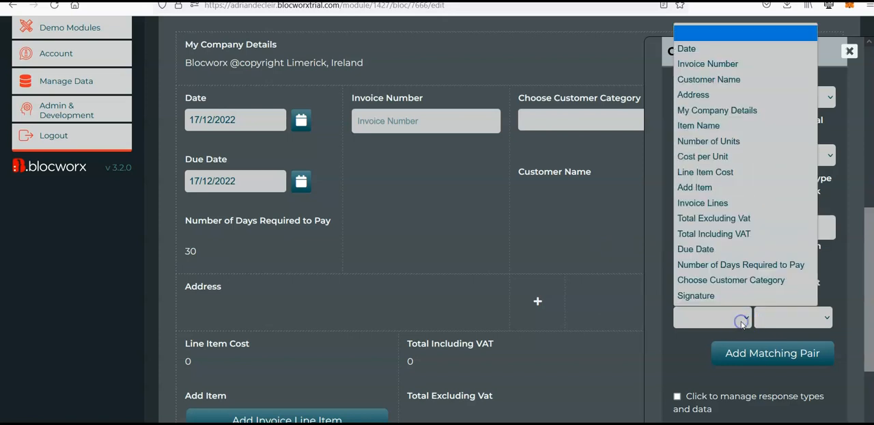
click(695, 89)
click(786, 317)
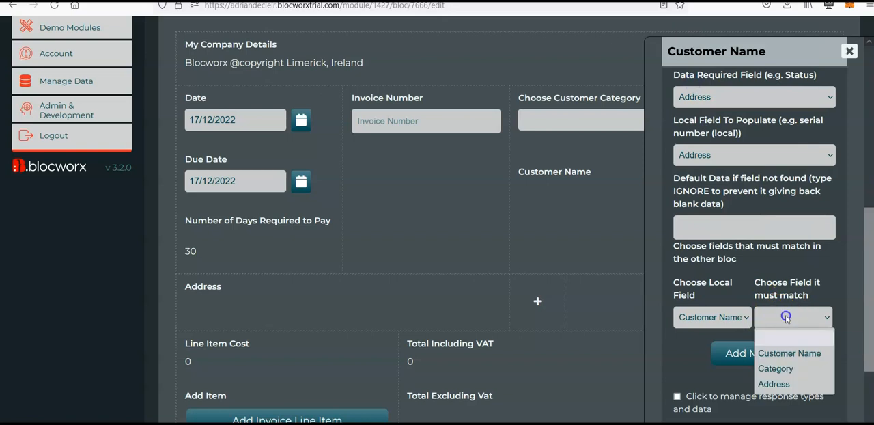
click(789, 352)
click(776, 353)
scroll(778, 271, down, 2)
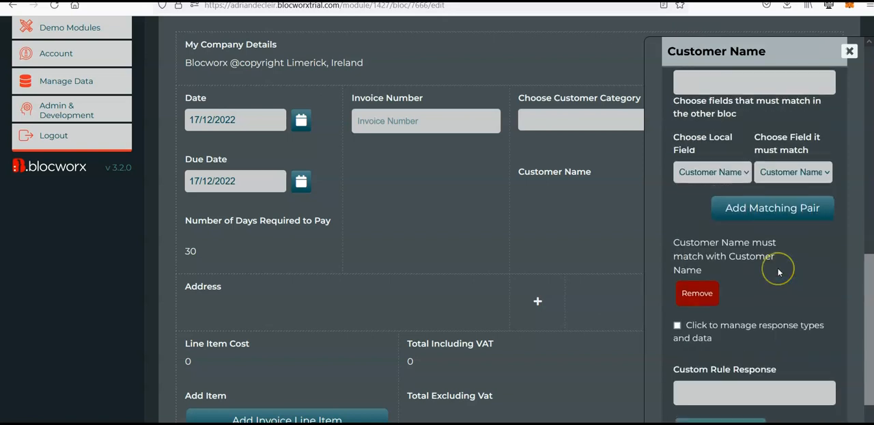
scroll(778, 272, down, 3)
click(731, 364)
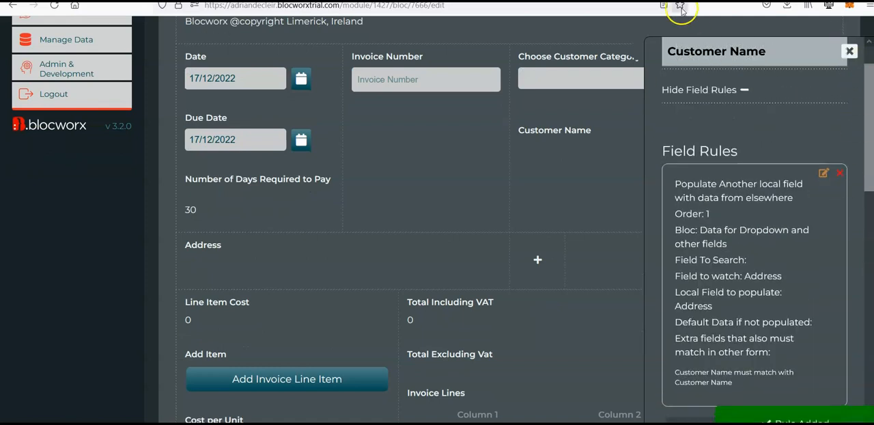
Switch Generate Invoice to the front end, select Category 1 and Test Customer, and check the populated address
scroll(448, 28, up, 5)
click(334, 57)
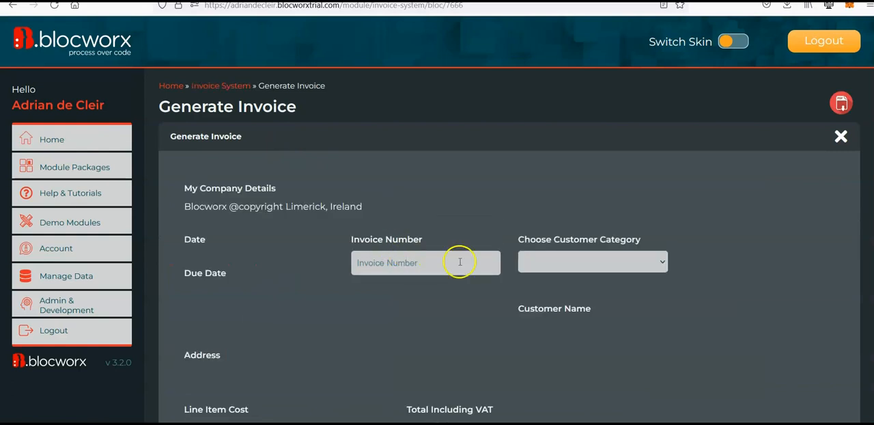
scroll(532, 266, down, 3)
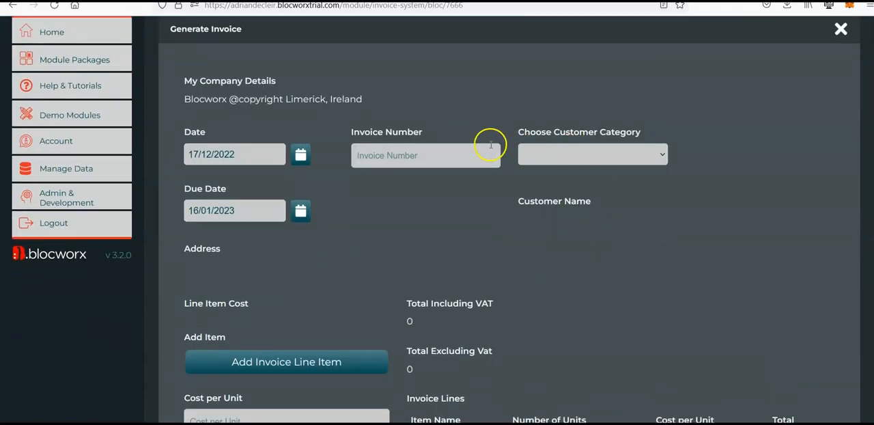
click(579, 150)
click(567, 189)
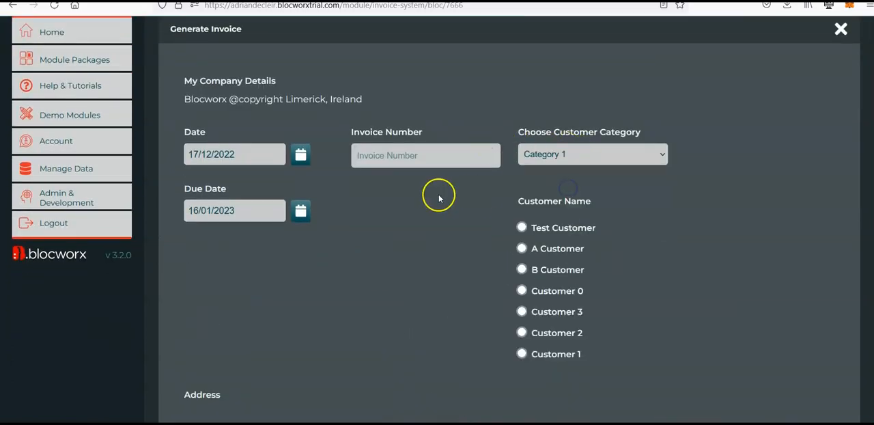
scroll(450, 198, down, 2)
click(521, 153)
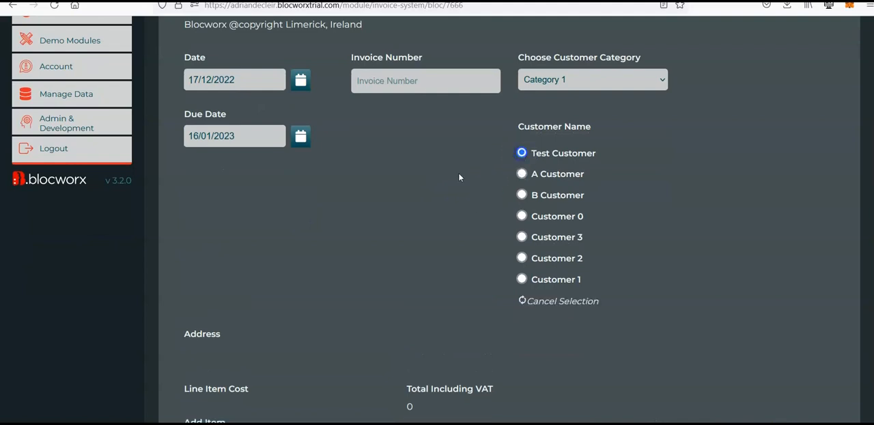
scroll(409, 204, down, 4)
drag(189, 227, 266, 243)
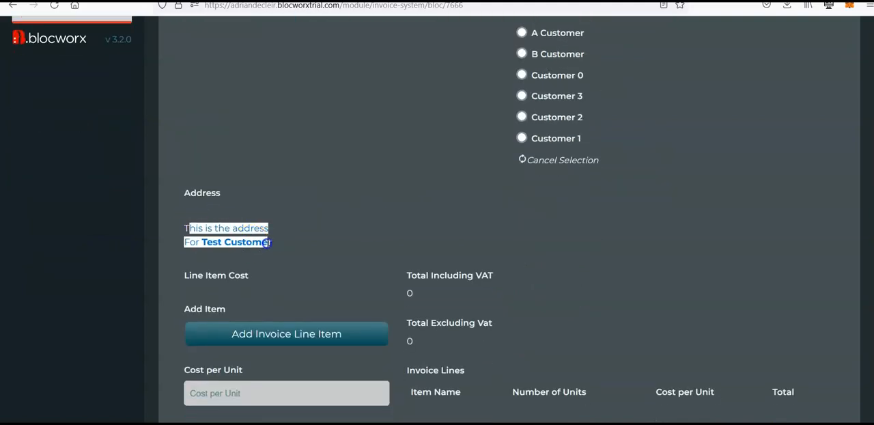
click(266, 243)
Set the invoice number to BW999
scroll(351, 225, up, 4)
click(406, 88)
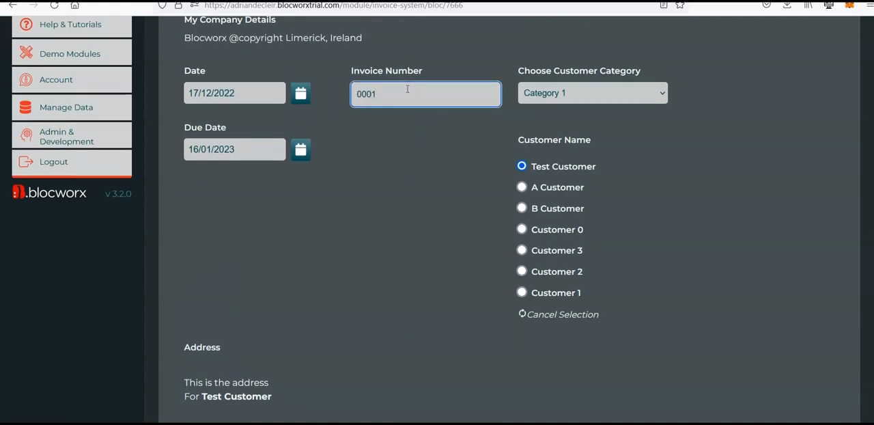
scroll(415, 172, down, 9)
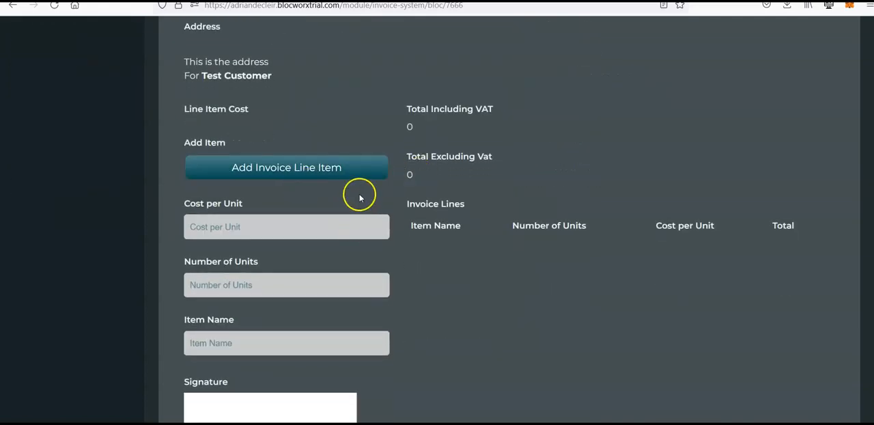
scroll(345, 208, up, 8)
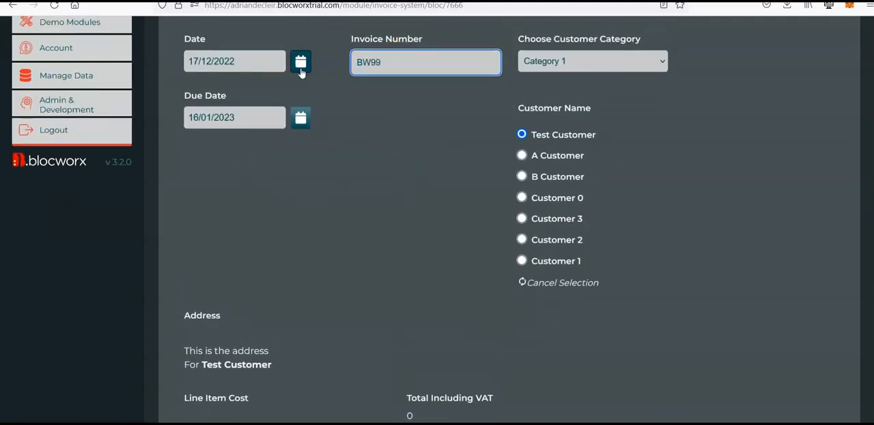
scroll(405, 201, down, 9)
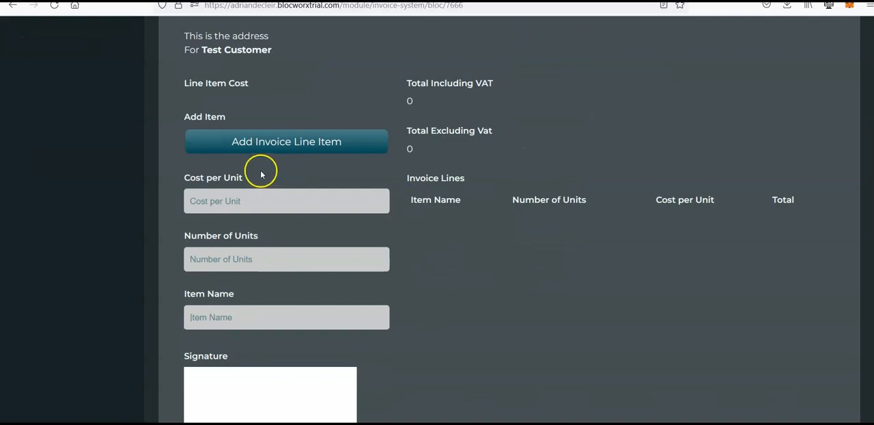
scroll(266, 176, up, 3)
Add an invoice line item named Test with a cost per unit of 20 and 5 units
scroll(273, 178, down, 4)
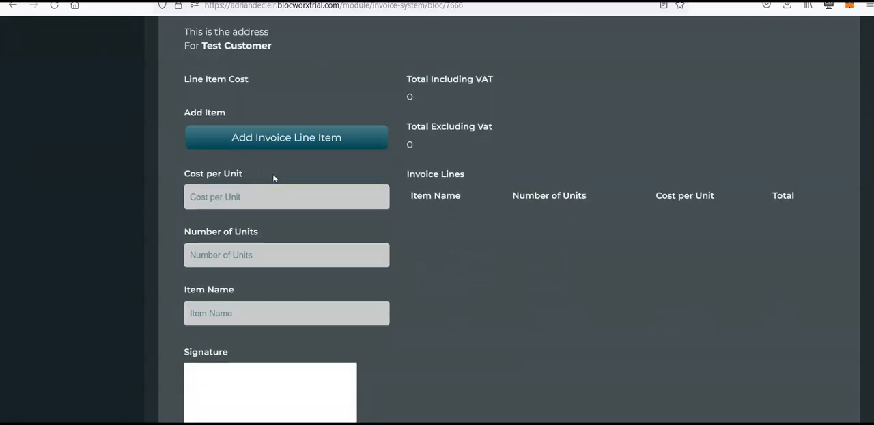
scroll(293, 205, down, 2)
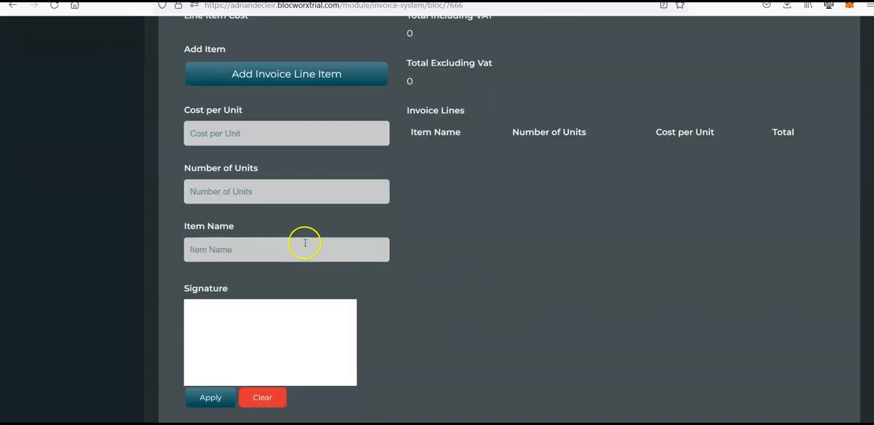
scroll(266, 119, up, 2)
scroll(250, 205, up, 1)
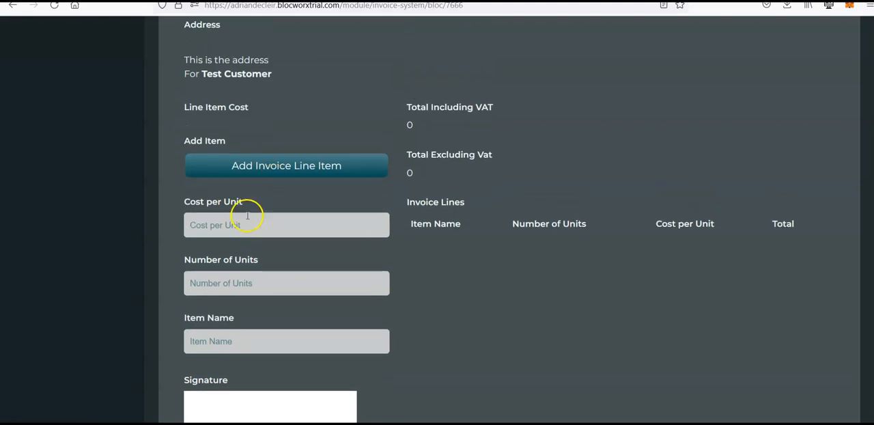
scroll(268, 274, up, 5)
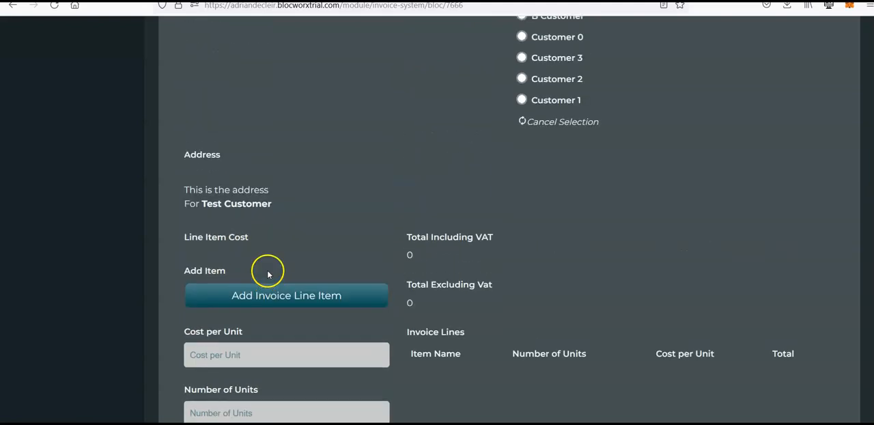
scroll(268, 274, down, 5)
click(231, 251)
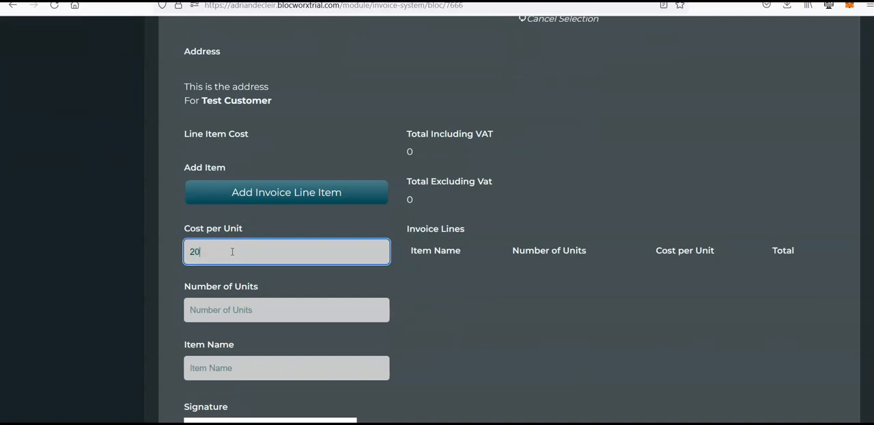
key(Tab)
scroll(231, 251, down, 2)
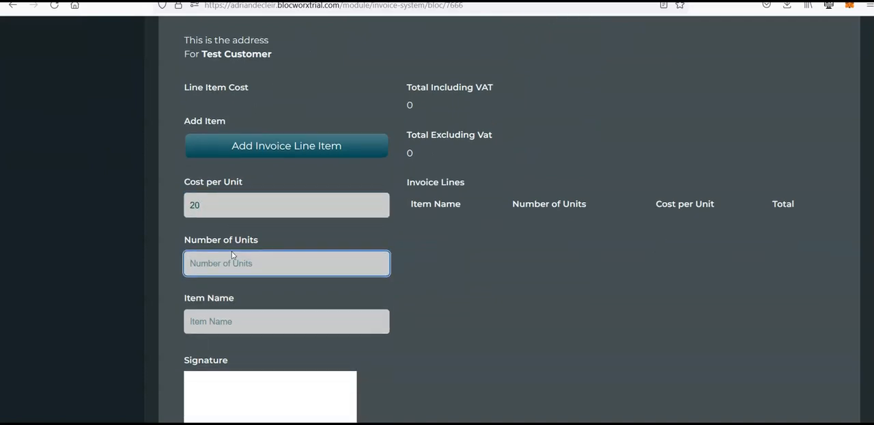
click(273, 256)
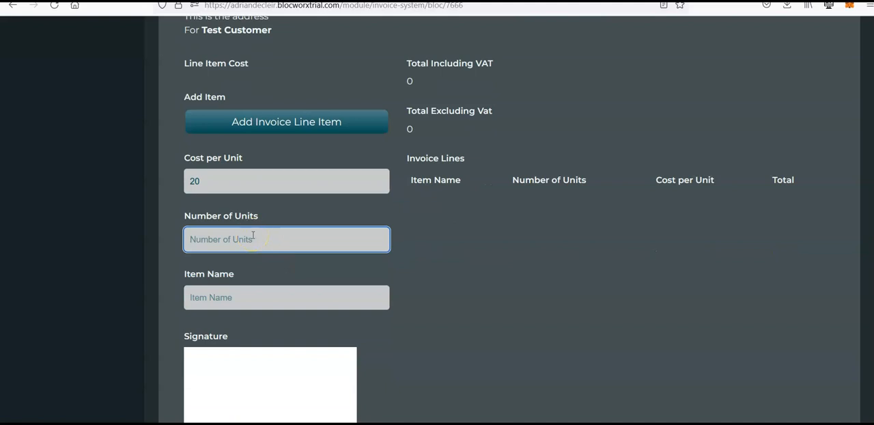
key(Tab)
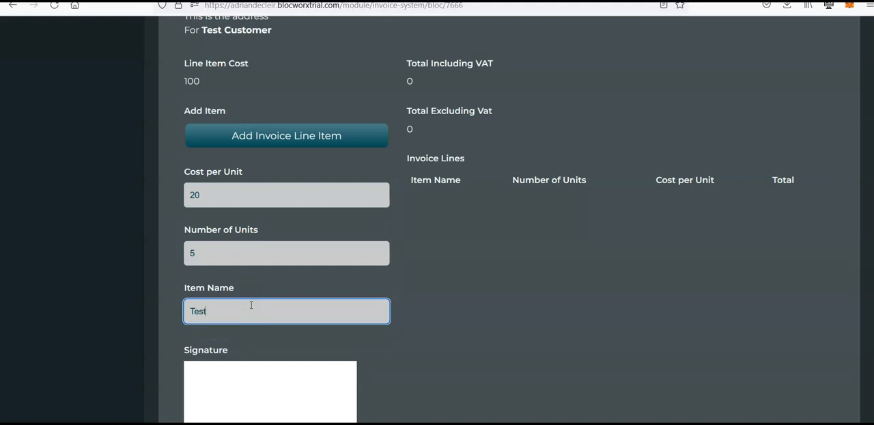
click(275, 142)
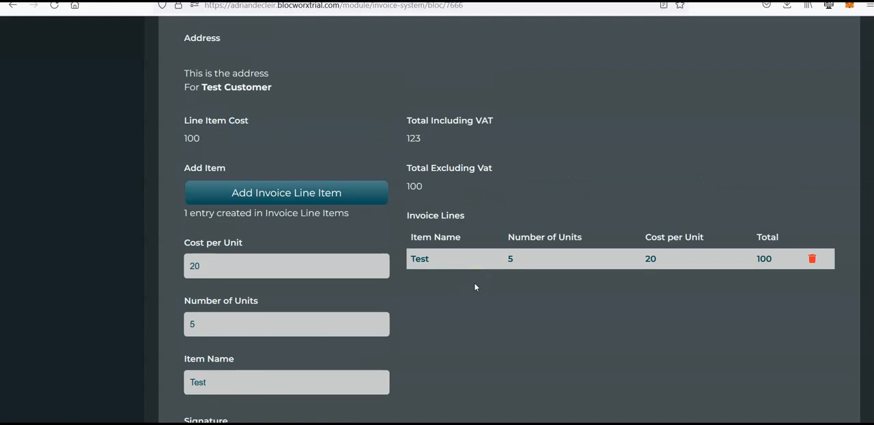
Draw and apply a signature on the invoice, and submit it
scroll(475, 287, down, 3)
drag(235, 293, 337, 269)
click(213, 339)
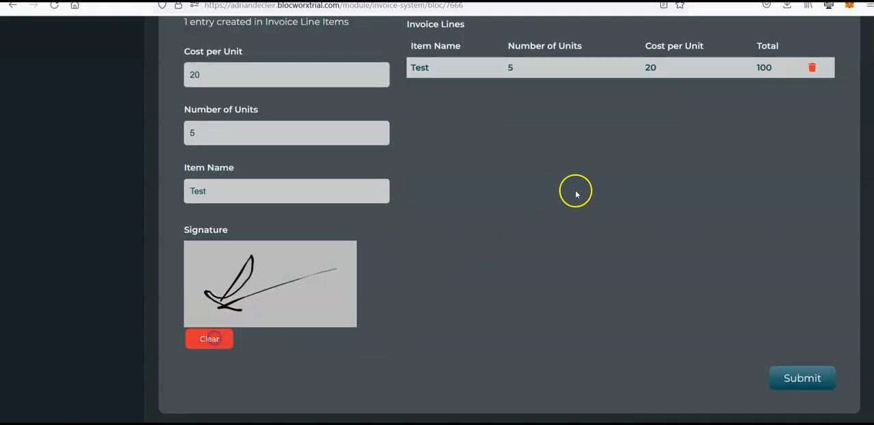
scroll(577, 191, up, 1)
scroll(708, 308, down, 2)
click(792, 312)
Export the submitted Test Customer invoice to Word with the Sample template and download the file
scroll(628, 265, down, 5)
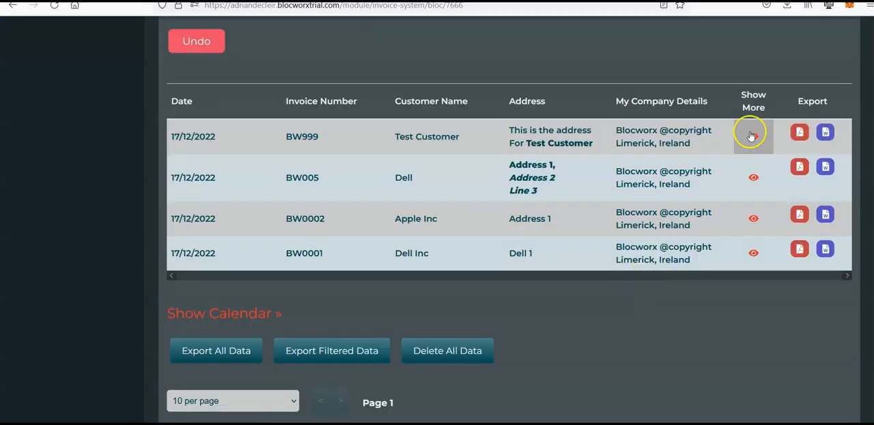
scroll(751, 135, up, 2)
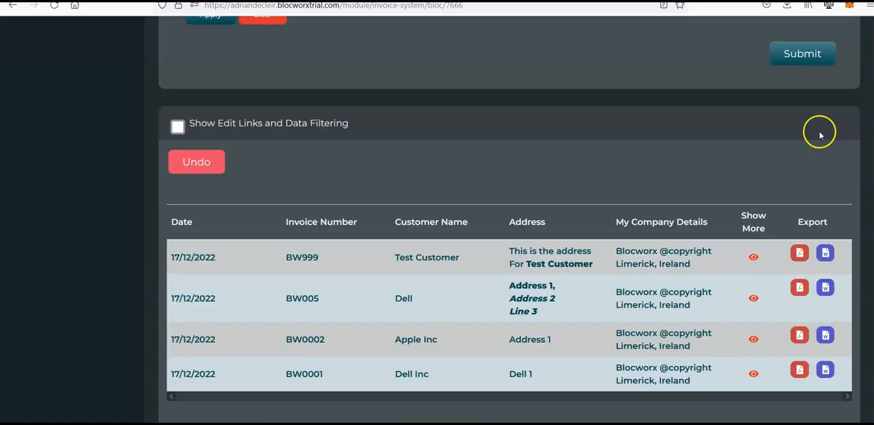
click(826, 253)
click(788, 338)
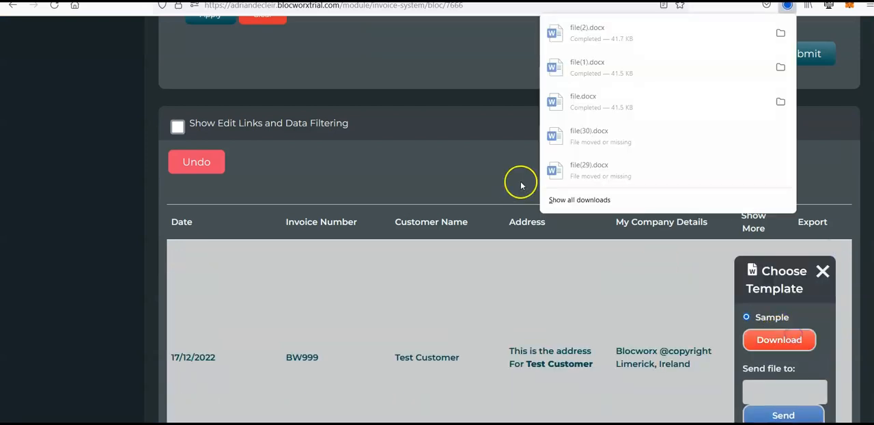
Open the downloaded invoice file(2).docx in Word to check the exported content
click(625, 29)
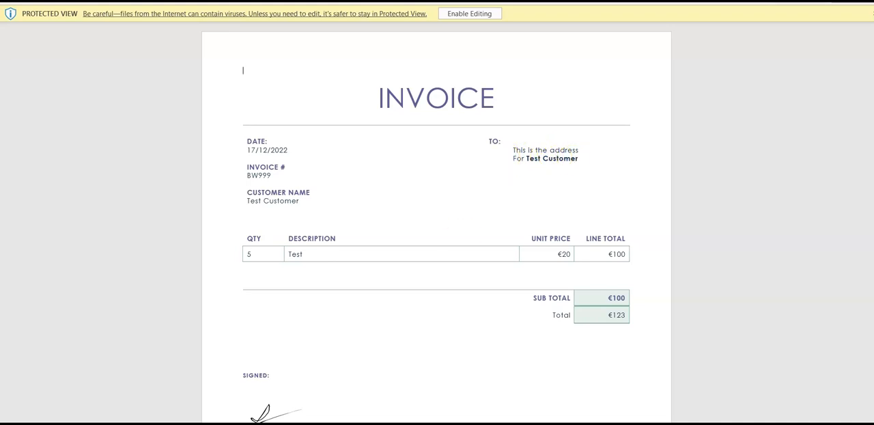
Switch back to the browser and examine the fields of the Generate Invoice form, from company details and dates to the line item entries
click(247, 408)
scroll(361, 198, up, 10)
scroll(362, 199, down, 2)
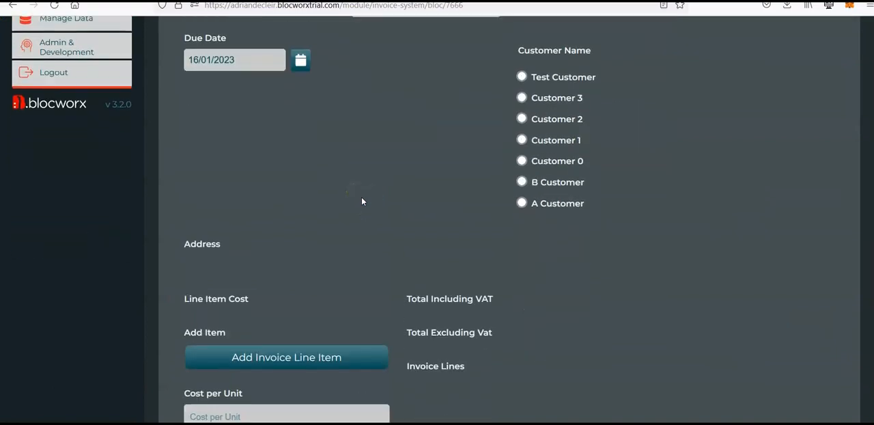
scroll(263, 258, down, 3)
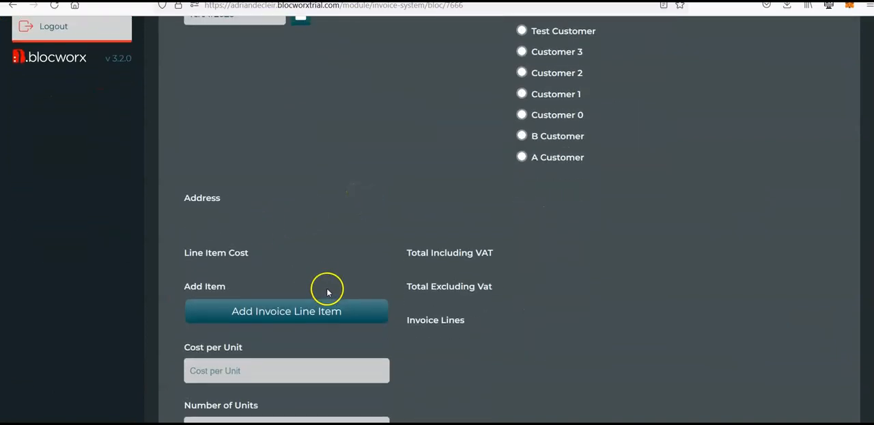
scroll(296, 229, down, 1)
scroll(351, 220, up, 6)
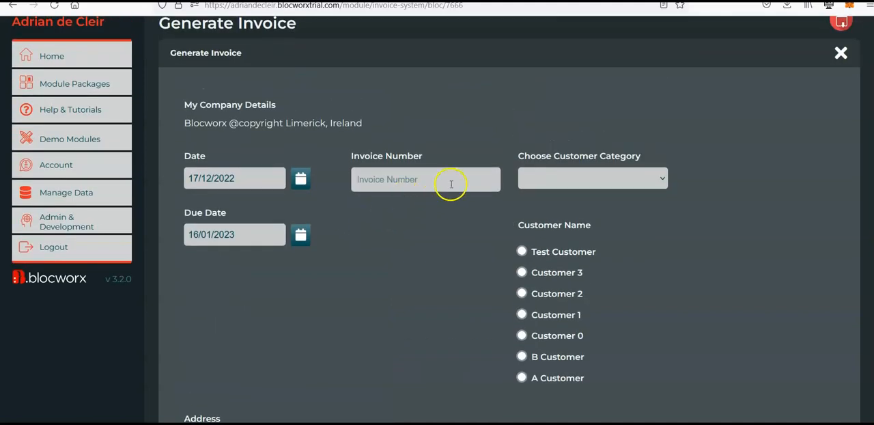
scroll(409, 311, down, 1)
scroll(409, 314, down, 2)
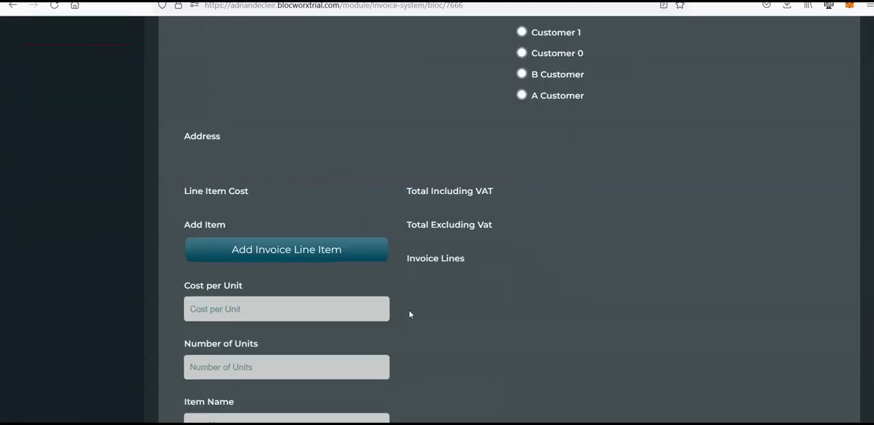
scroll(410, 313, up, 3)
click(209, 185)
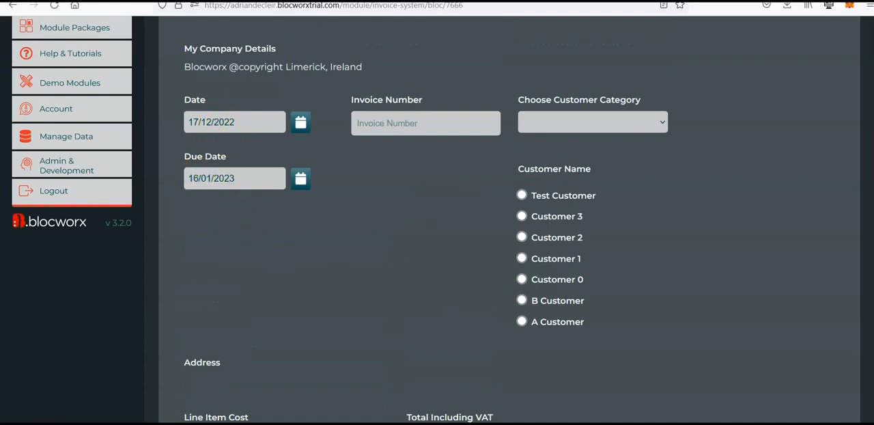
Switch to the exported invoice in Word, select its date entry, and compare it with the Generate Invoice form in the browser
click(430, 400)
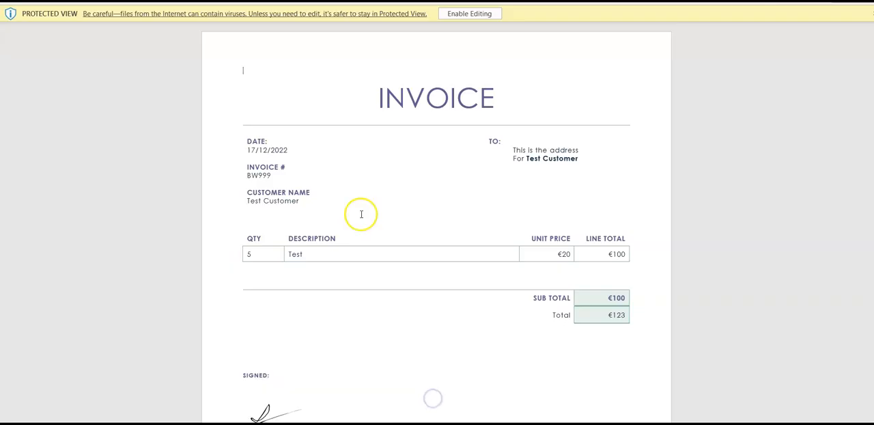
drag(295, 151, 239, 141)
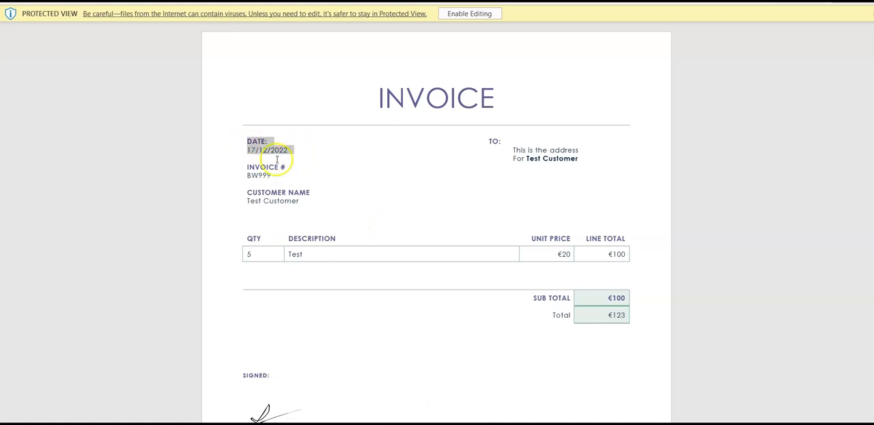
click(225, 394)
scroll(436, 212, down, 10)
scroll(438, 217, up, 15)
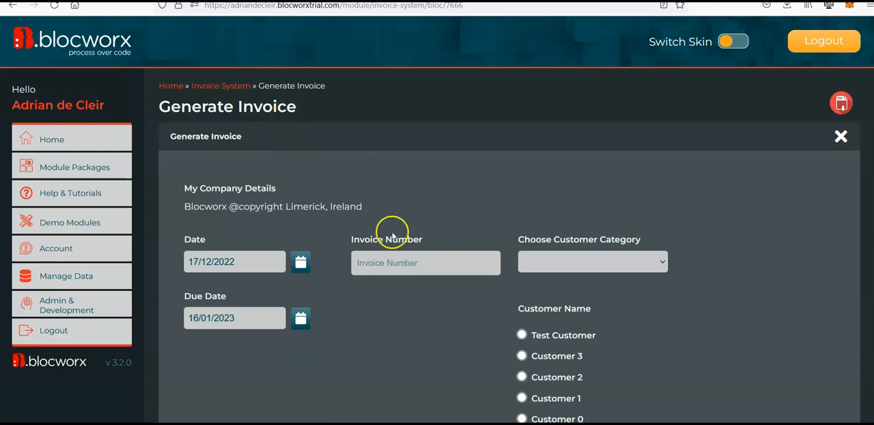
scroll(450, 310, down, 2)
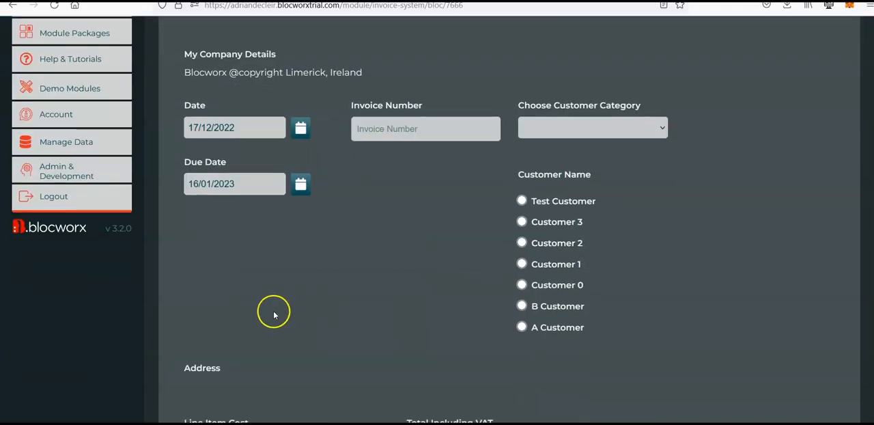